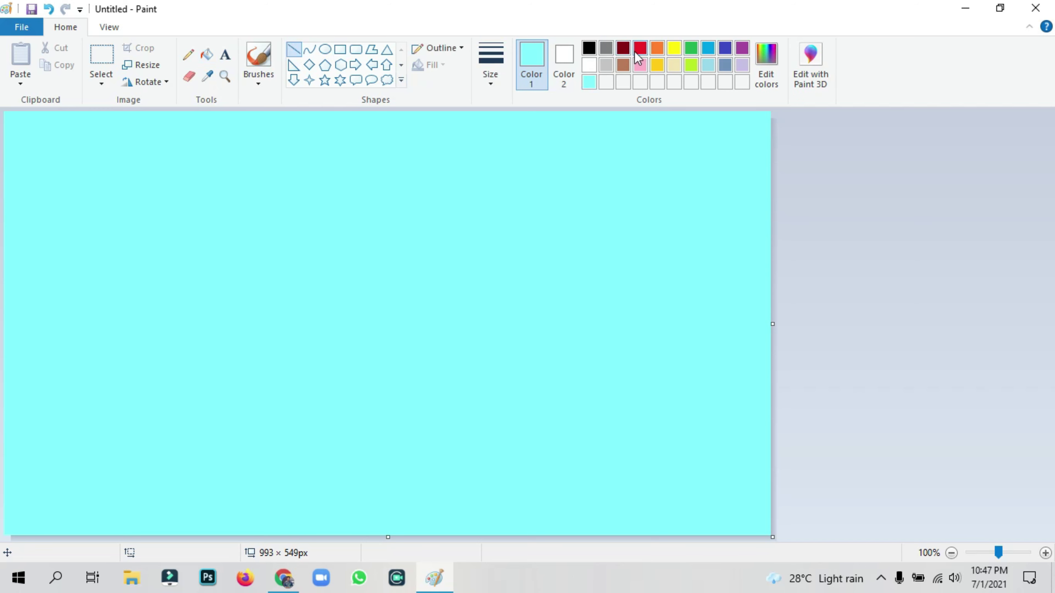
Mix a dark red drawing colour by lowering the luminosity of red to 69 (RGB 136, 11, 17)
click(624, 49)
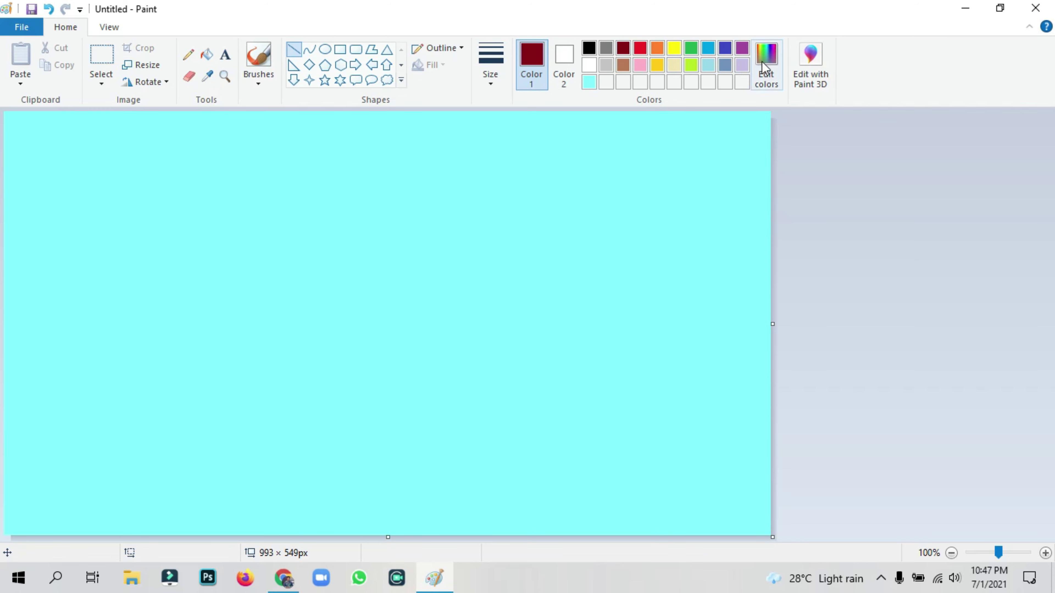
click(641, 48)
click(784, 85)
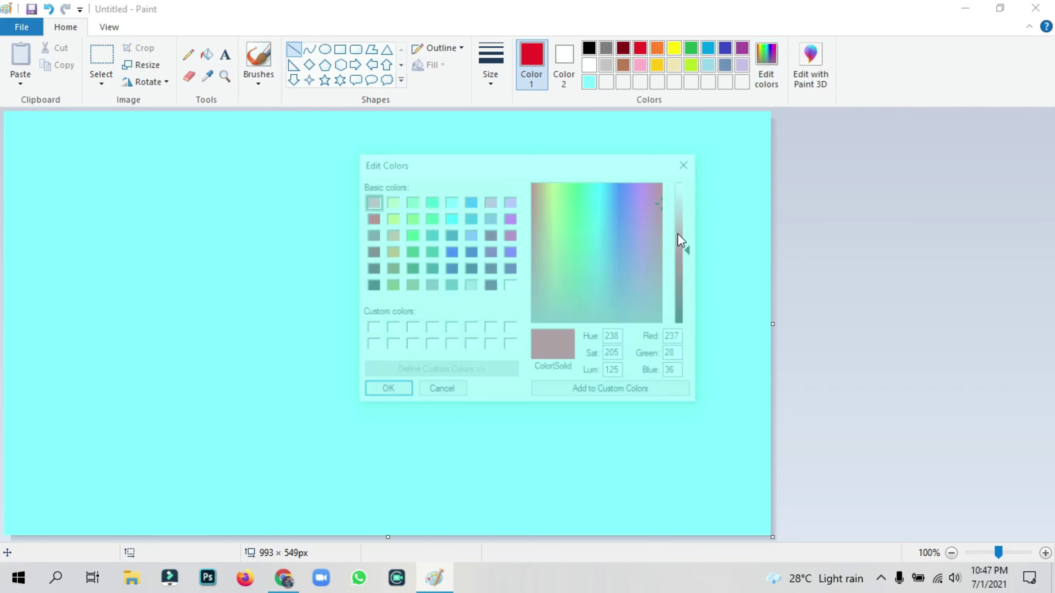
drag(689, 264, 688, 284)
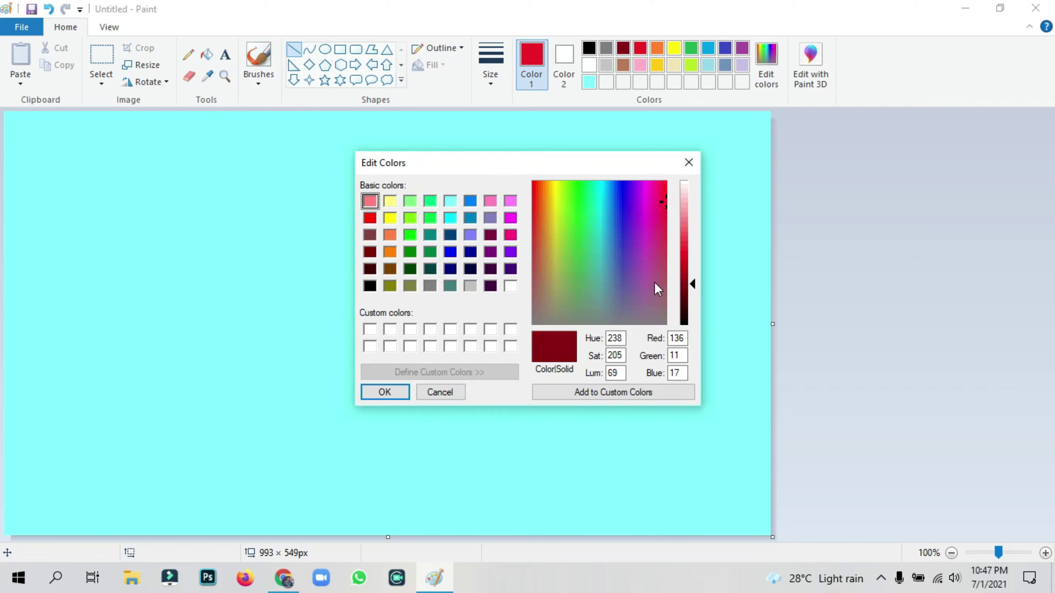
click(384, 392)
mouse_move(284, 315)
mouse_down()
mouse_move(245, 403)
mouse_move(351, 445)
mouse_move(351, 431)
mouse_move(338, 434)
mouse_move(300, 396)
mouse_move(311, 407)
mouse_move(247, 438)
mouse_move(191, 436)
mouse_move(211, 436)
mouse_move(210, 422)
mouse_up()
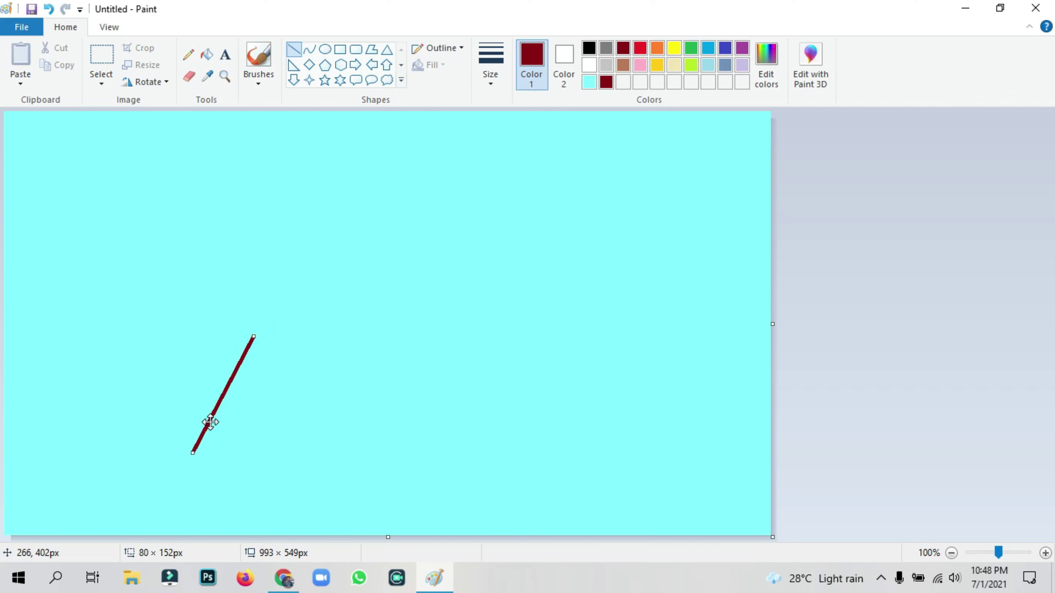
click(925, 303)
drag(253, 339, 331, 451)
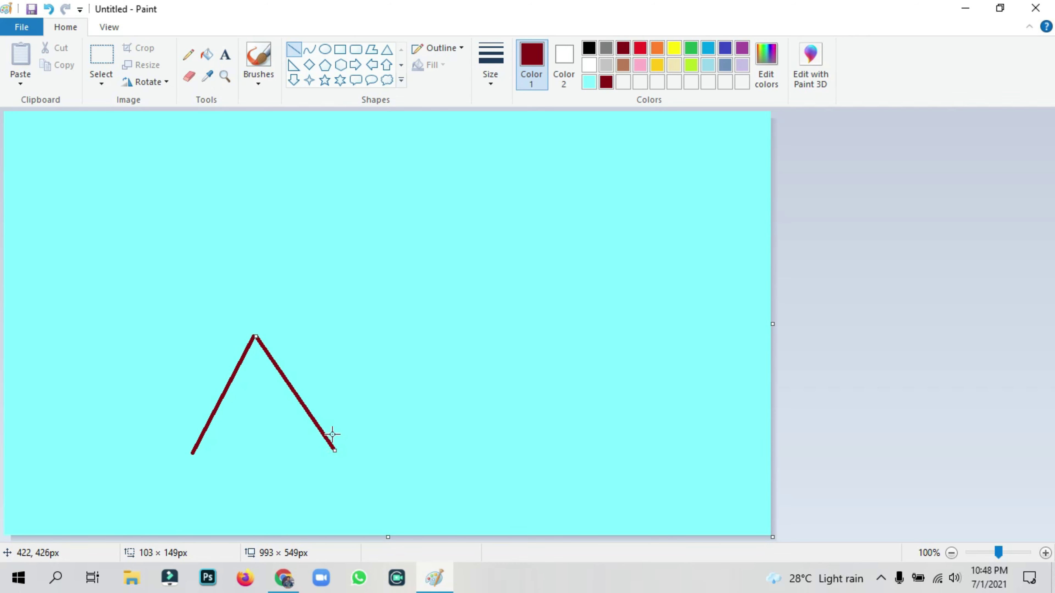
key(ctrl+z)
key(ctrl+z)
Draw two dark red lines meeting at a gable peak in the lower-left canvas, the left one about 99 × 151 px
mouse_move(275, 328)
mouse_down()
mouse_move(226, 433)
mouse_move(193, 461)
mouse_move(193, 448)
mouse_up()
drag(216, 412, 198, 431)
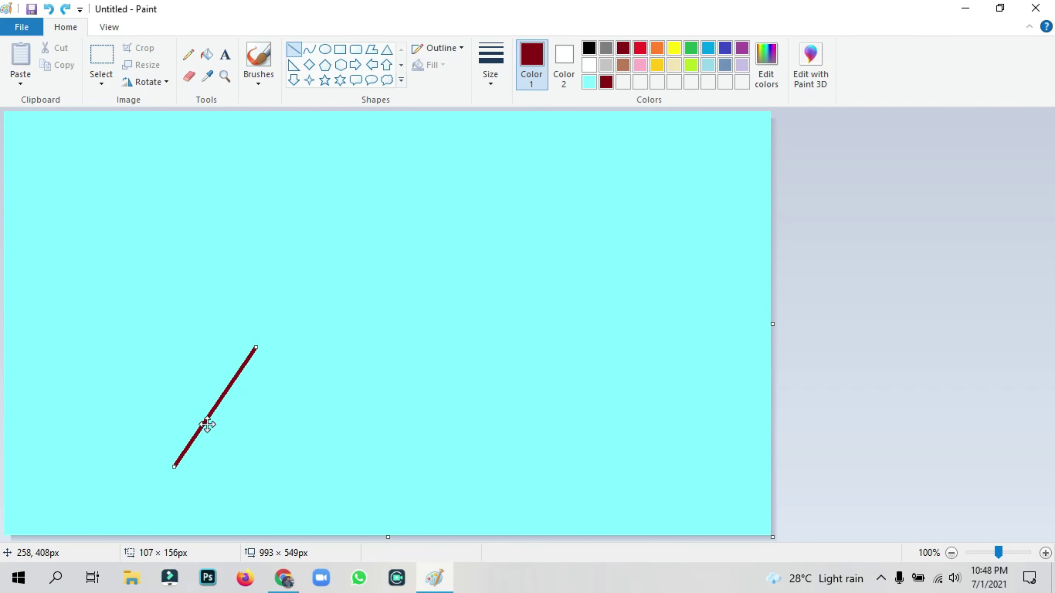
mouse_move(172, 470)
mouse_down()
mouse_move(172, 455)
mouse_move(180, 459)
mouse_up()
click(263, 415)
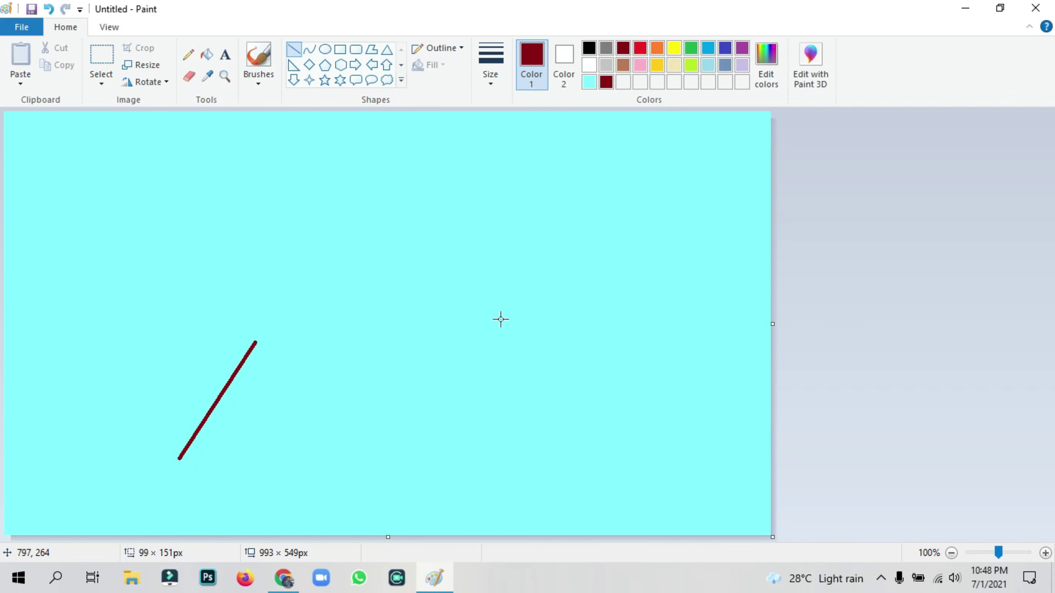
drag(256, 342, 329, 448)
click(847, 306)
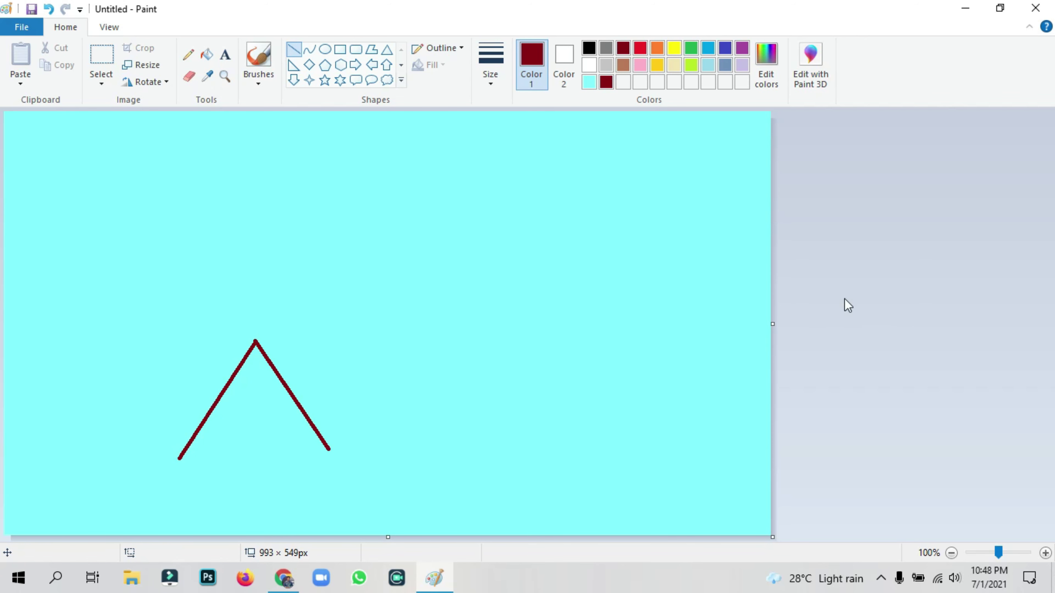
Draw a slightly sloping red roof ridge line leftward from the gable peak
click(641, 49)
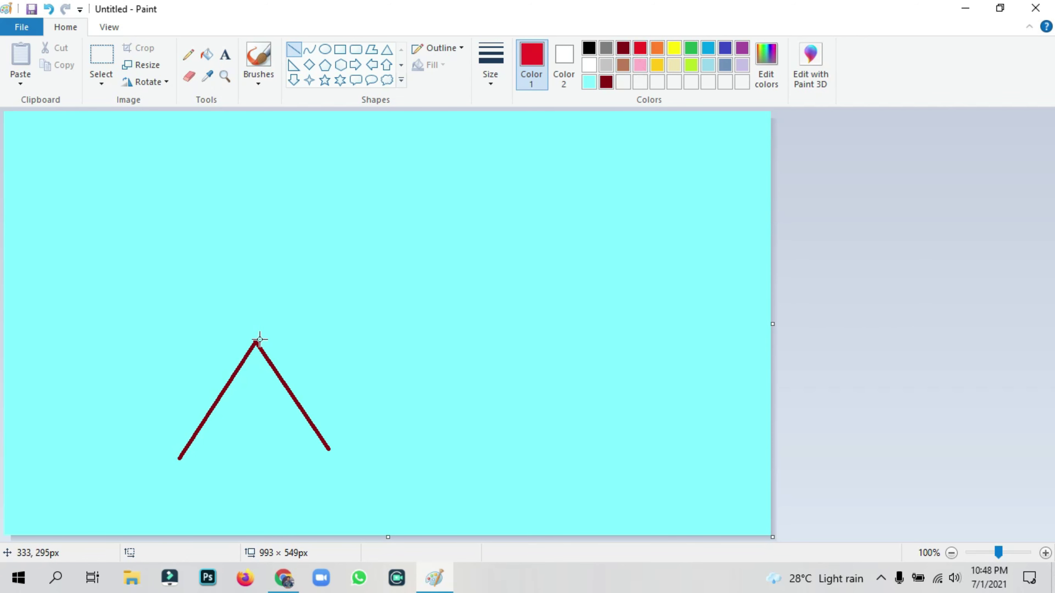
drag(256, 341, 46, 354)
click(765, 206)
Select an area of about 411 × 255 px around the roof lines and move it left until the ridge meets the canvas edge
click(100, 83)
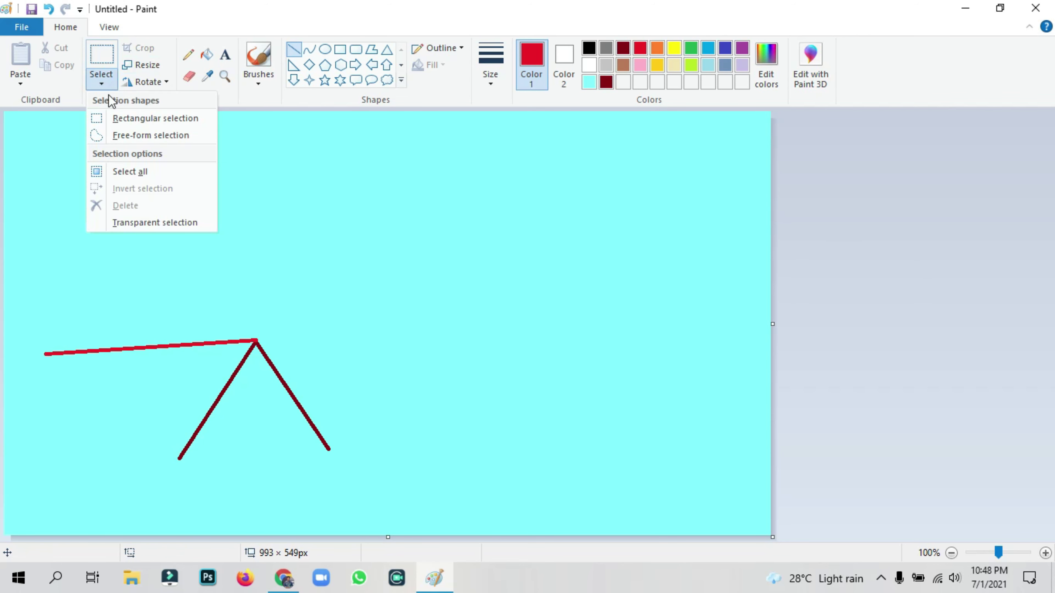
click(124, 135)
mouse_move(45, 318)
mouse_down()
mouse_move(296, 478)
mouse_move(301, 438)
mouse_move(247, 429)
mouse_up()
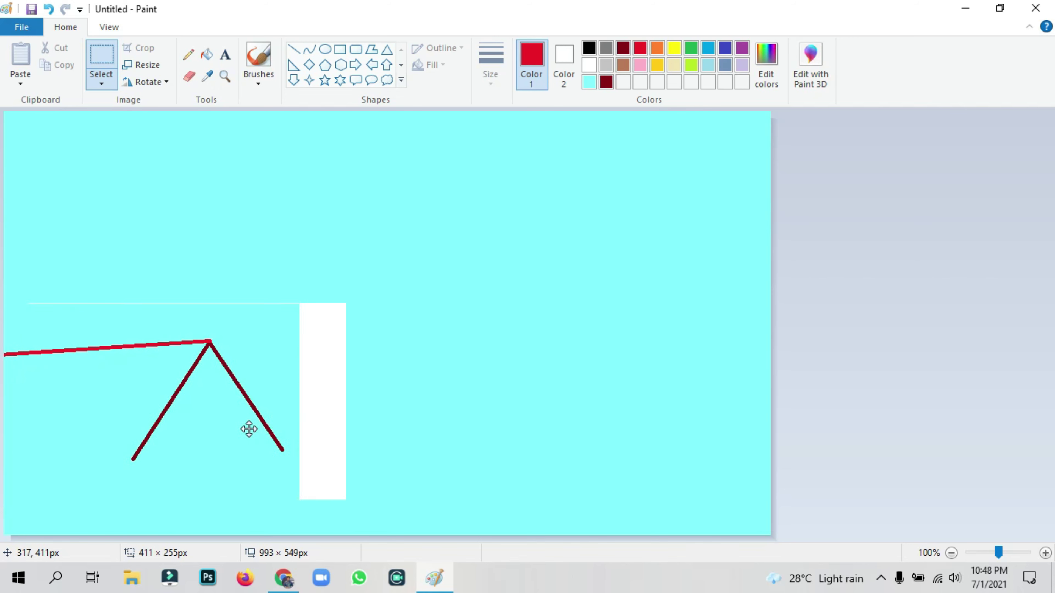
click(939, 308)
Fill the white gap beside the moved roof lines with the light cyan sky colour
click(211, 54)
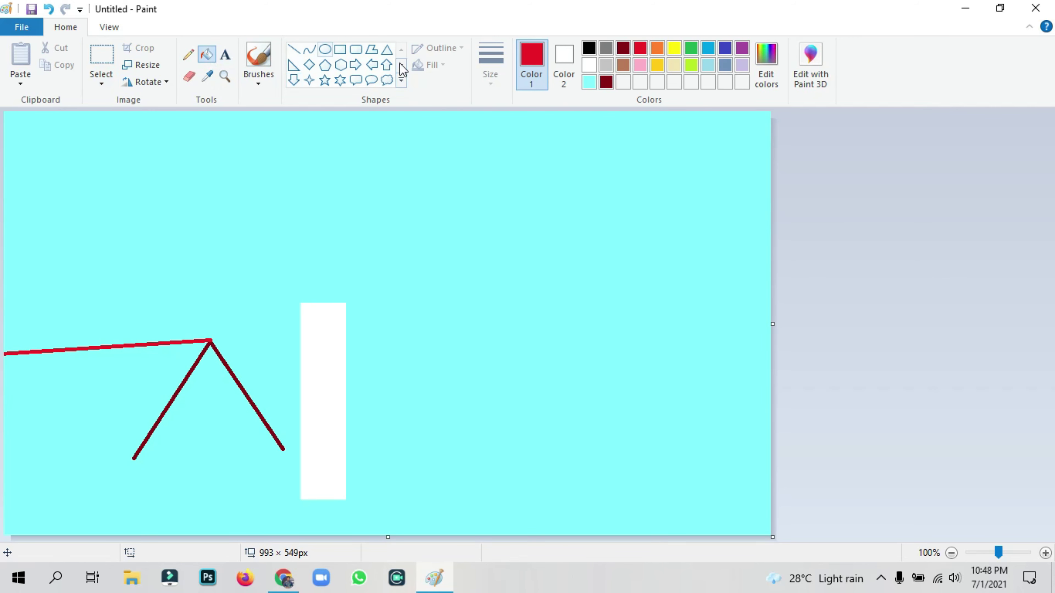
click(587, 85)
click(307, 371)
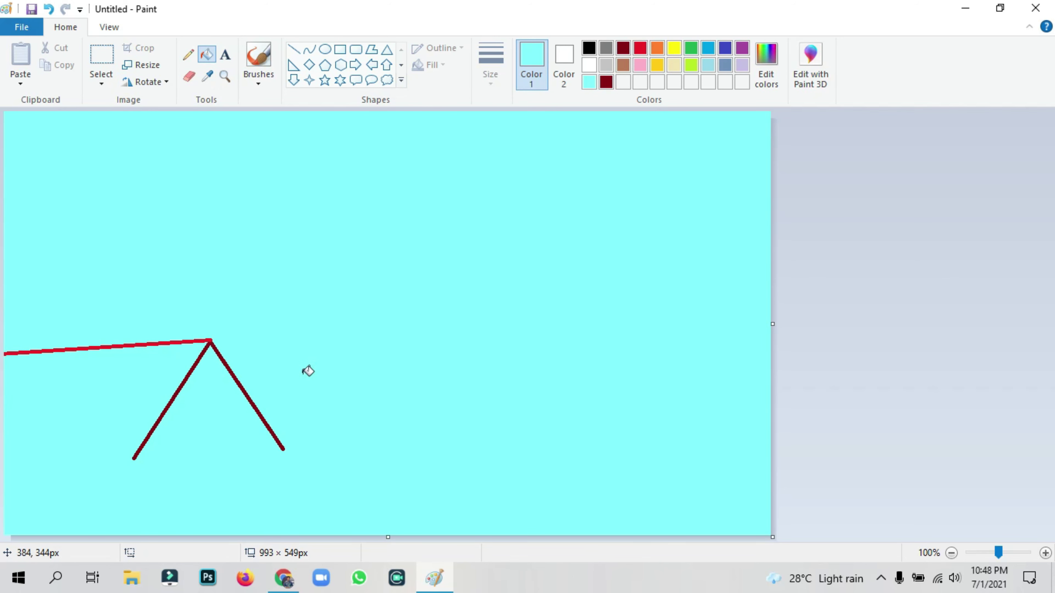
Draw a red eave line about 173 × 8 px from the left gable slope's lower end past the canvas's left edge
click(644, 47)
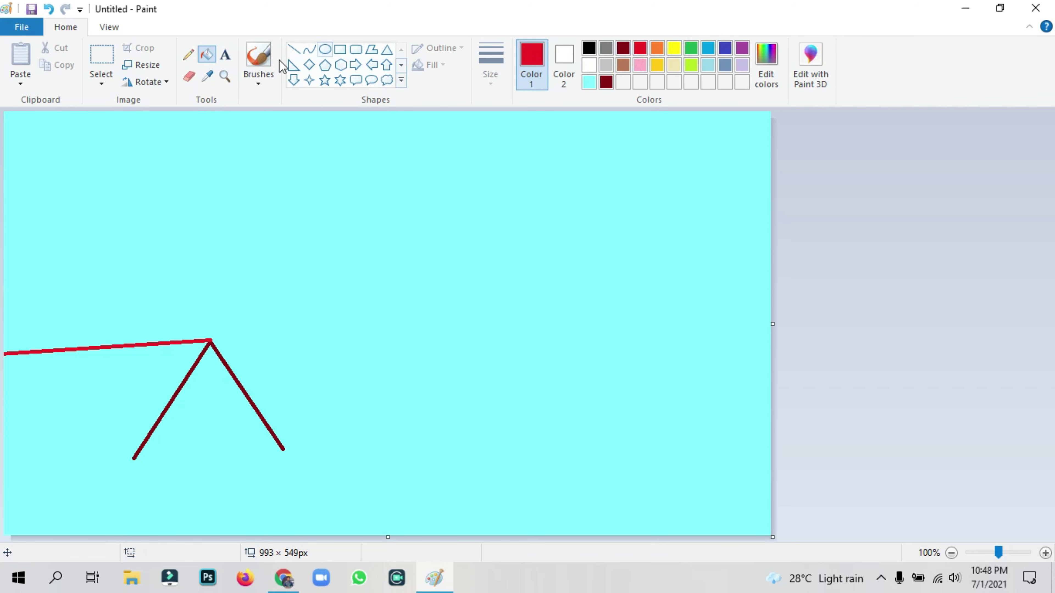
click(293, 49)
mouse_move(132, 462)
mouse_down()
mouse_move(1, 460)
mouse_move(47, 459)
mouse_move(29, 462)
mouse_up()
drag(112, 456, 85, 455)
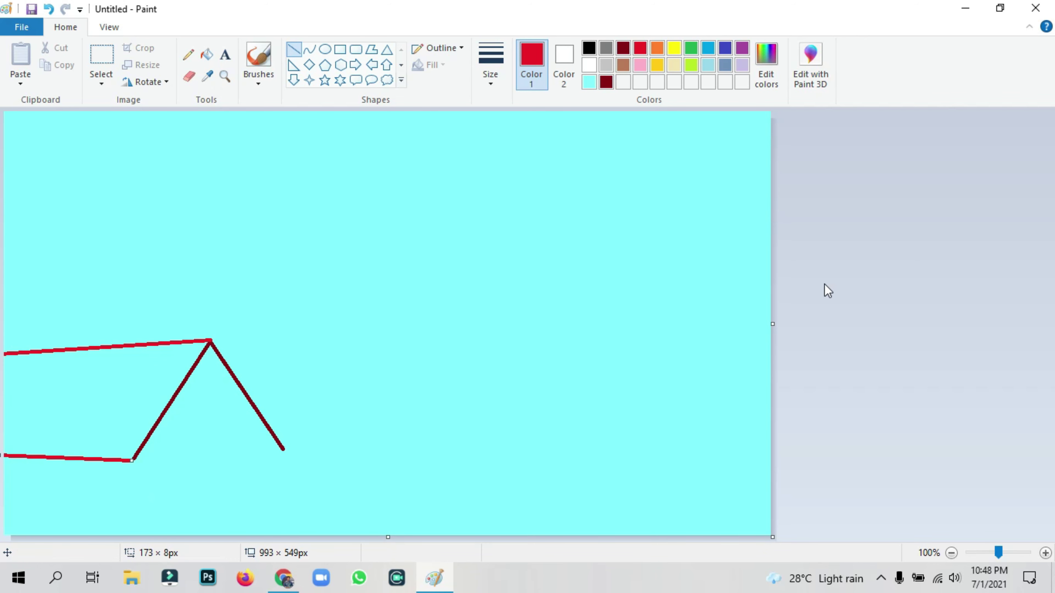
Draw the right roof strip in dark red with a parallel inner slope line and a closing end line about 30 × 10 px
click(607, 84)
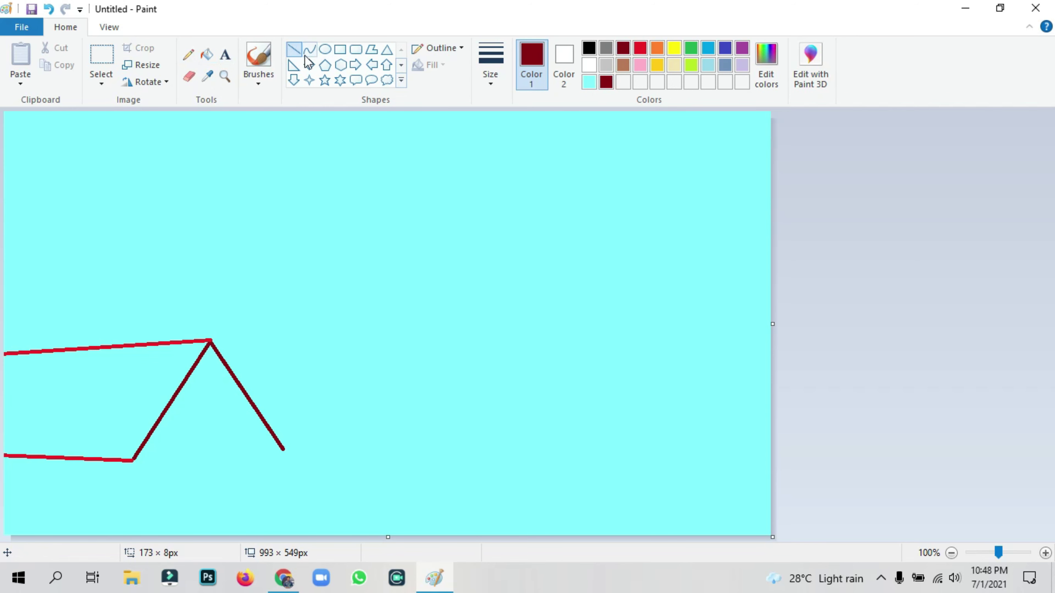
mouse_move(193, 367)
mouse_down()
mouse_move(222, 430)
mouse_move(259, 458)
mouse_up()
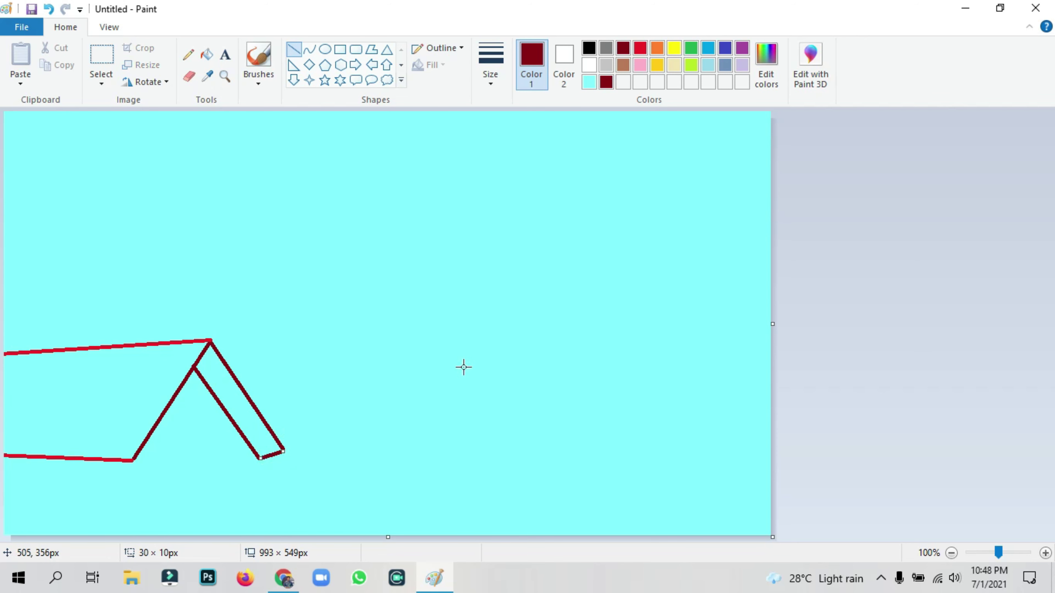
click(851, 235)
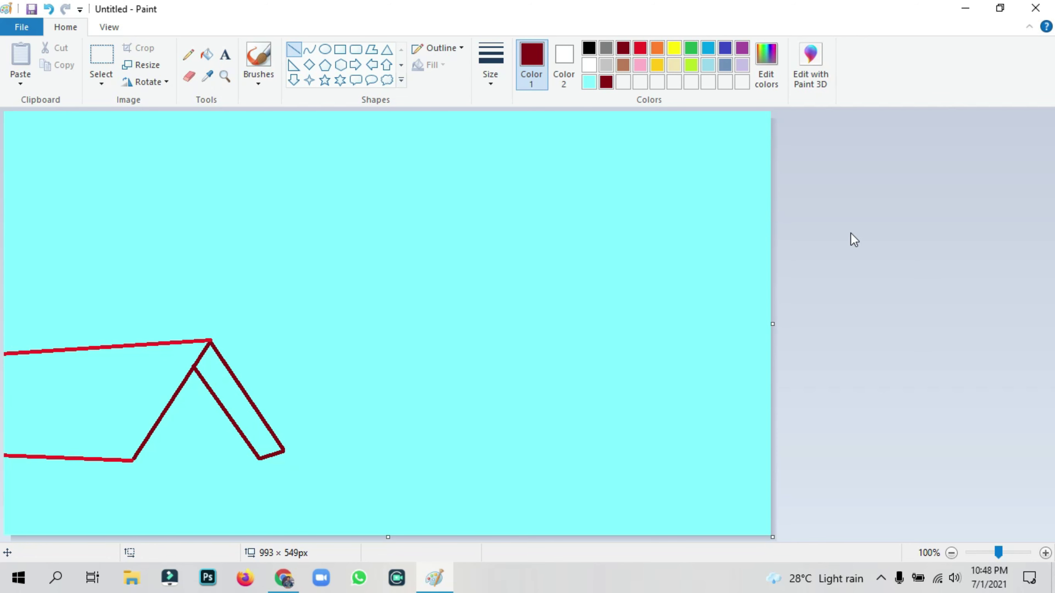
Trace the left gable slope with a red line about 101 × 154 px
click(640, 48)
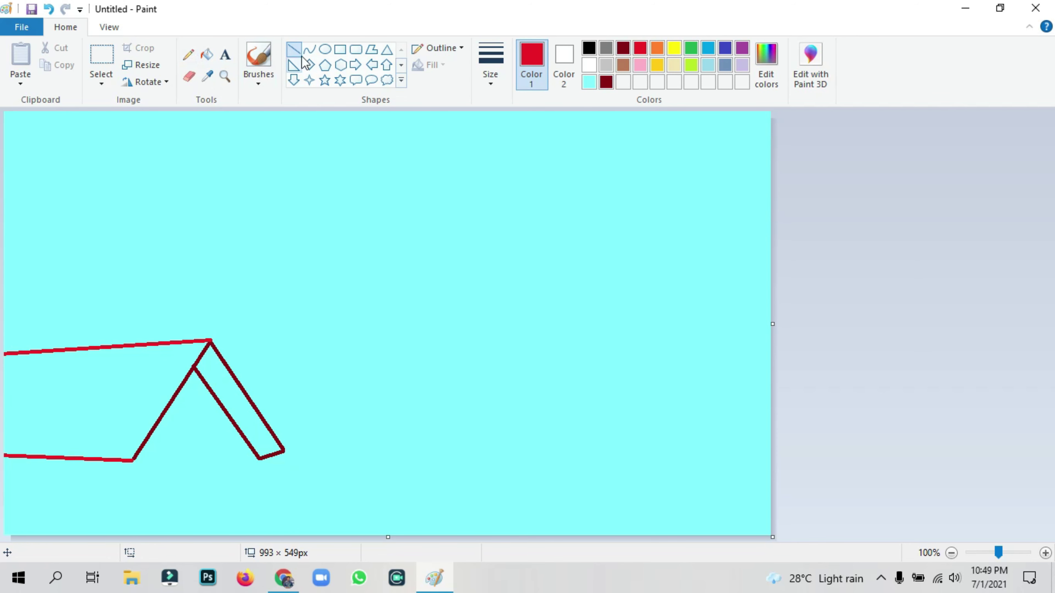
mouse_move(211, 343)
mouse_down()
mouse_move(134, 460)
mouse_move(211, 341)
mouse_up()
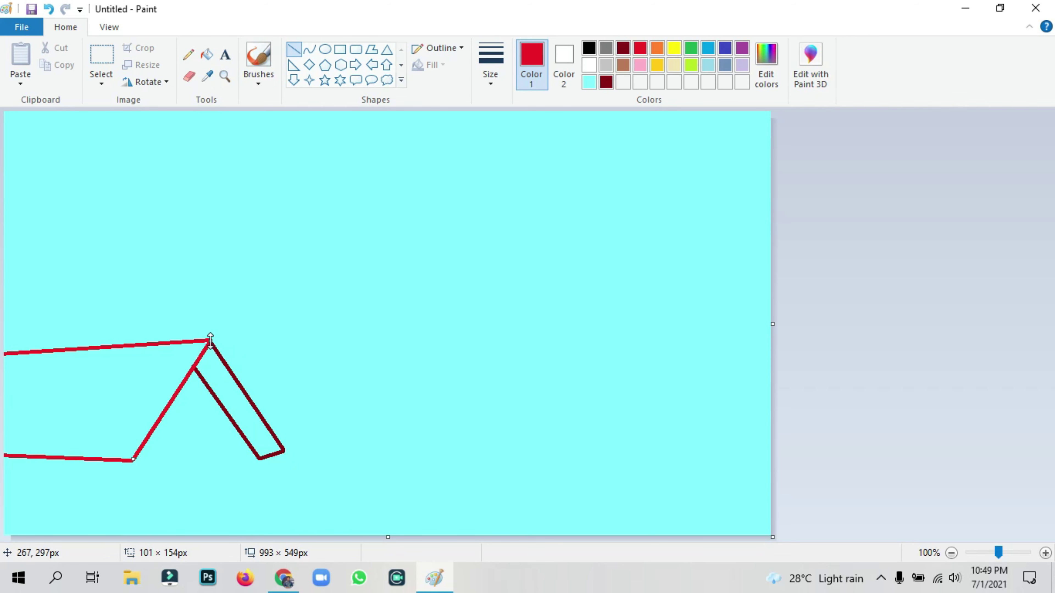
click(808, 196)
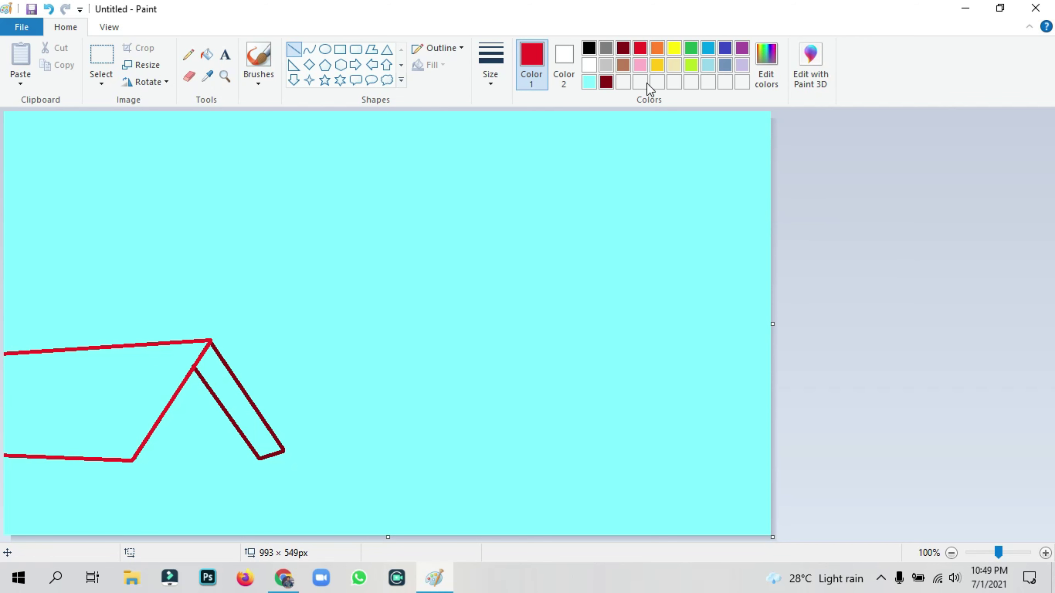
Draw a vertical yellow wall line about 107 px long from the right roof strip's inner lower corner past the canvas bottom
click(675, 49)
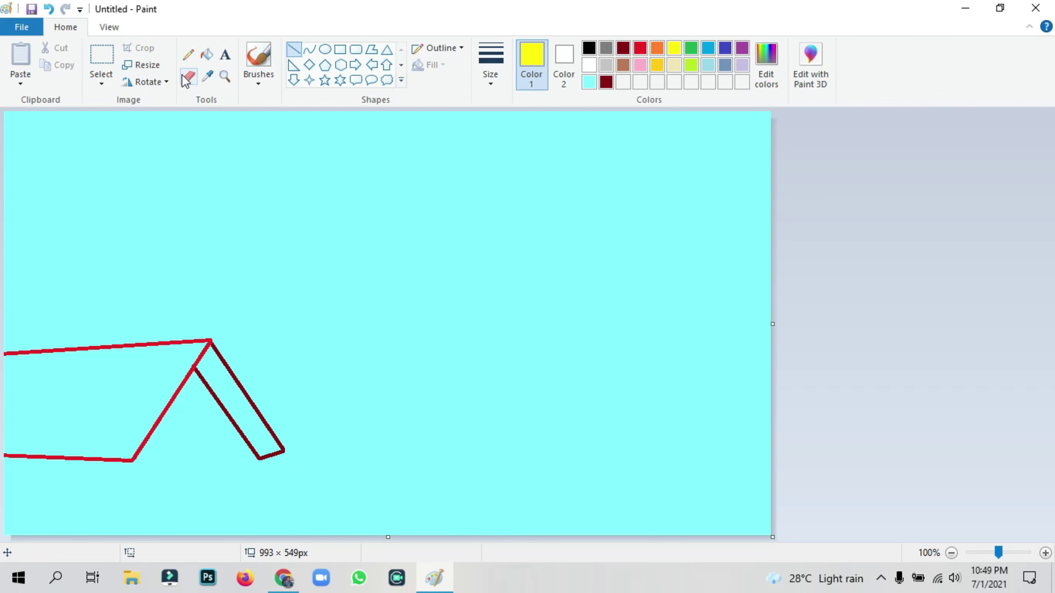
drag(261, 459, 262, 539)
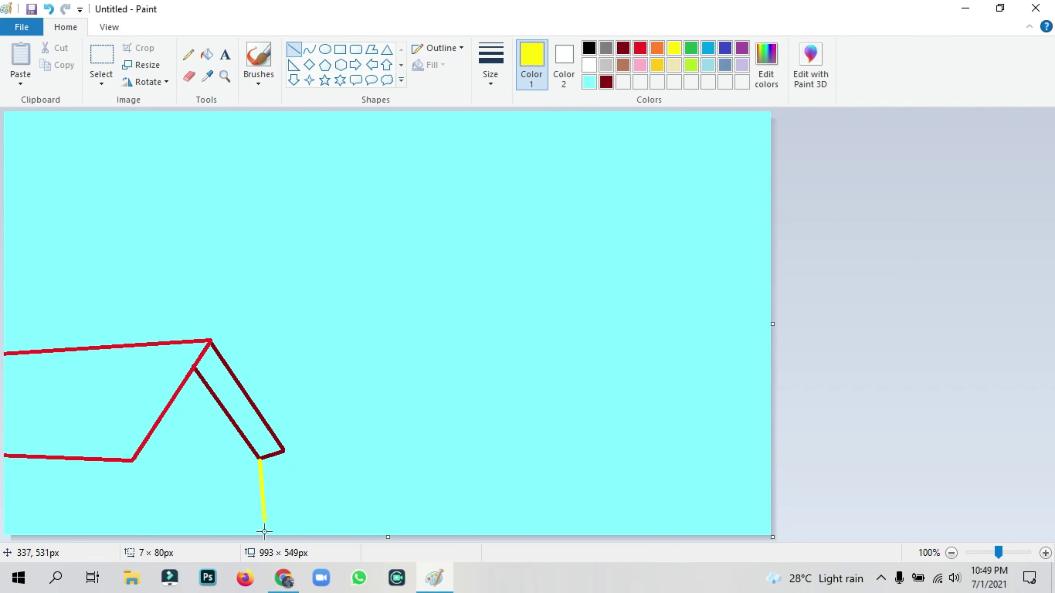
drag(258, 460, 263, 463)
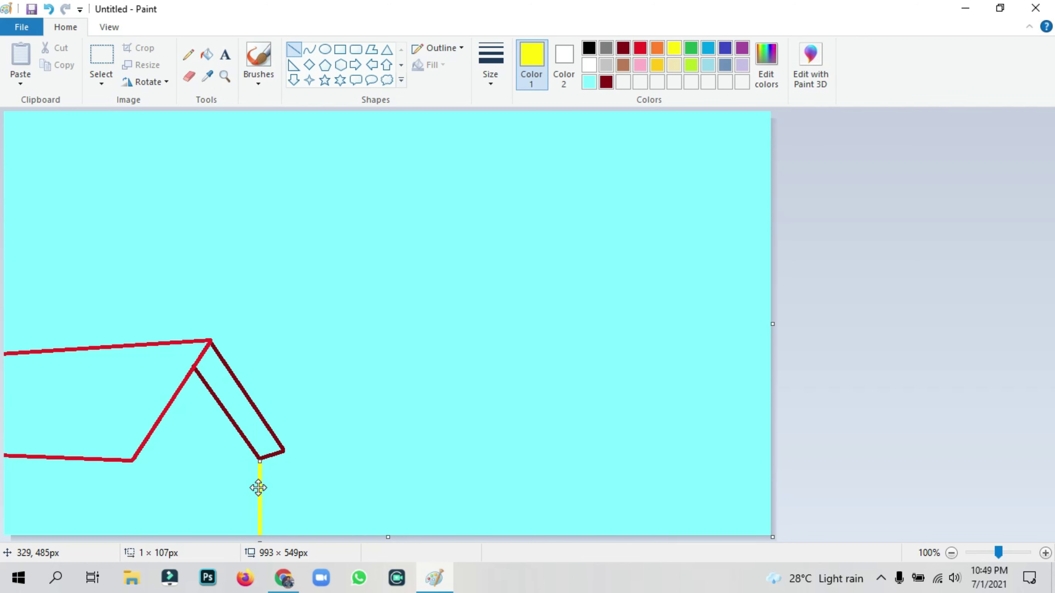
click(950, 291)
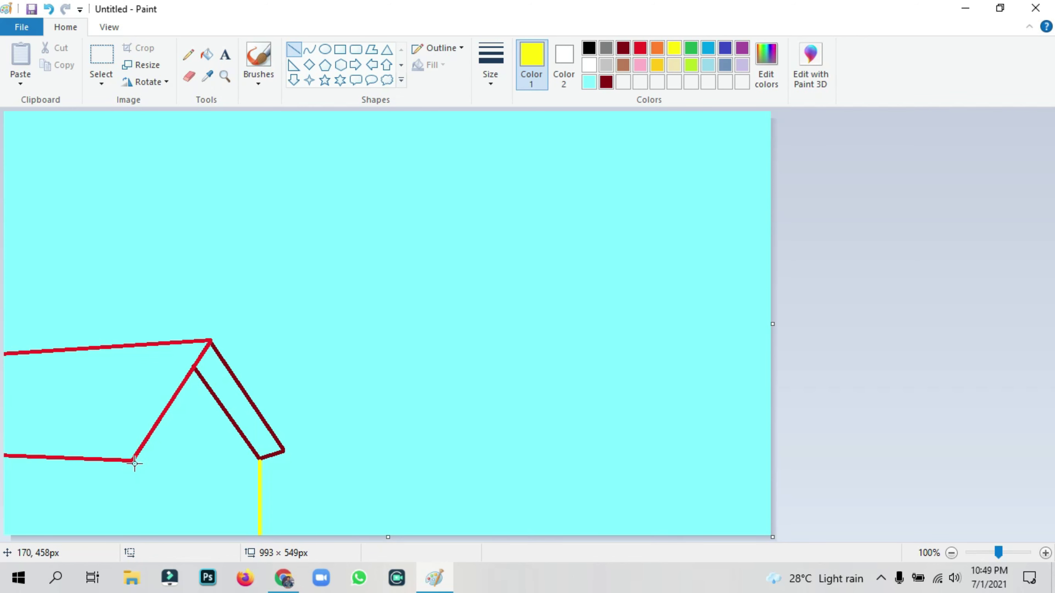
Draw a vertical wall line about 102 px long below the left gable corner and darken its yellow to RGB 215, 204, 0
drag(131, 462, 132, 495)
drag(129, 535, 130, 540)
click(766, 66)
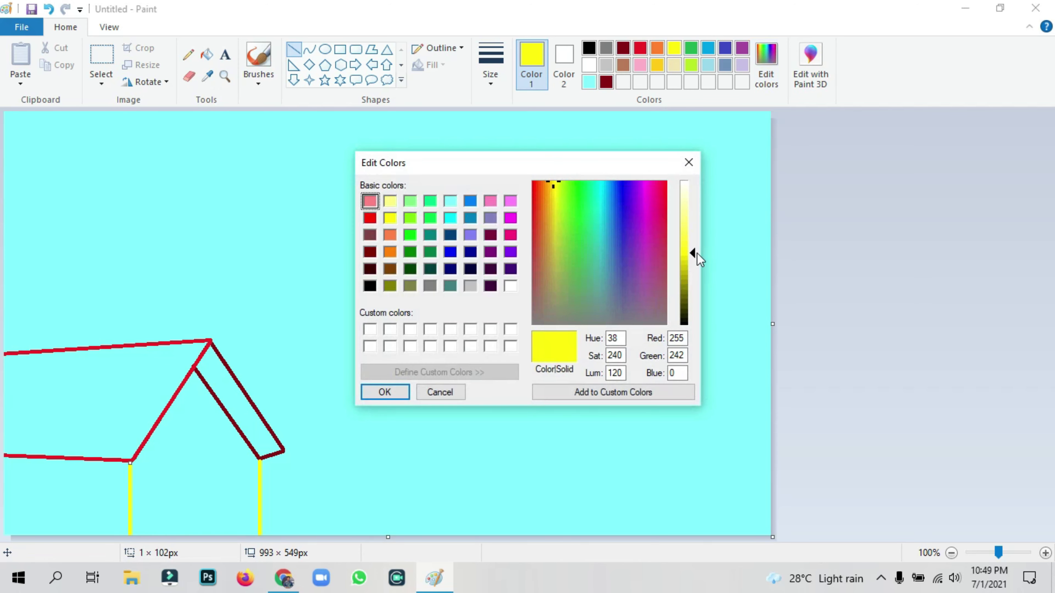
drag(697, 253, 688, 265)
click(389, 394)
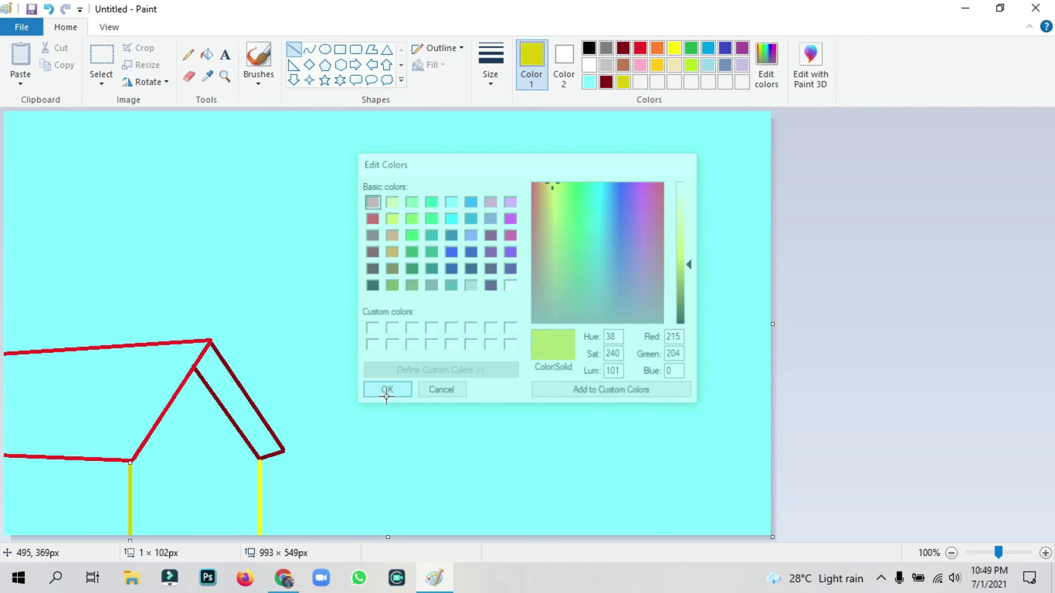
drag(130, 513, 131, 513)
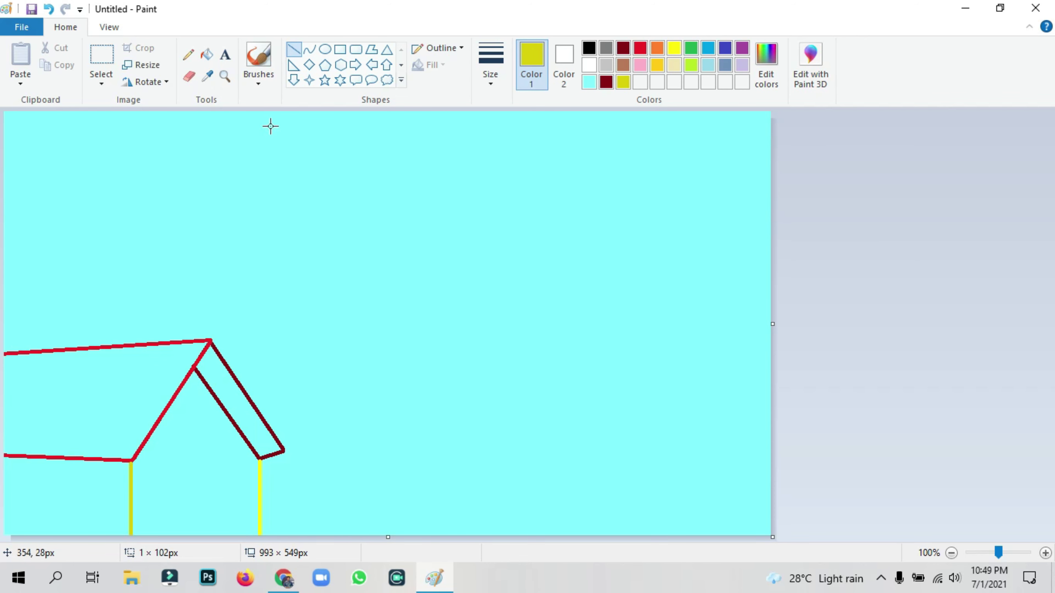
Fill the side wall with dark yellow and the gabled front wall with bright yellow
click(207, 54)
click(73, 484)
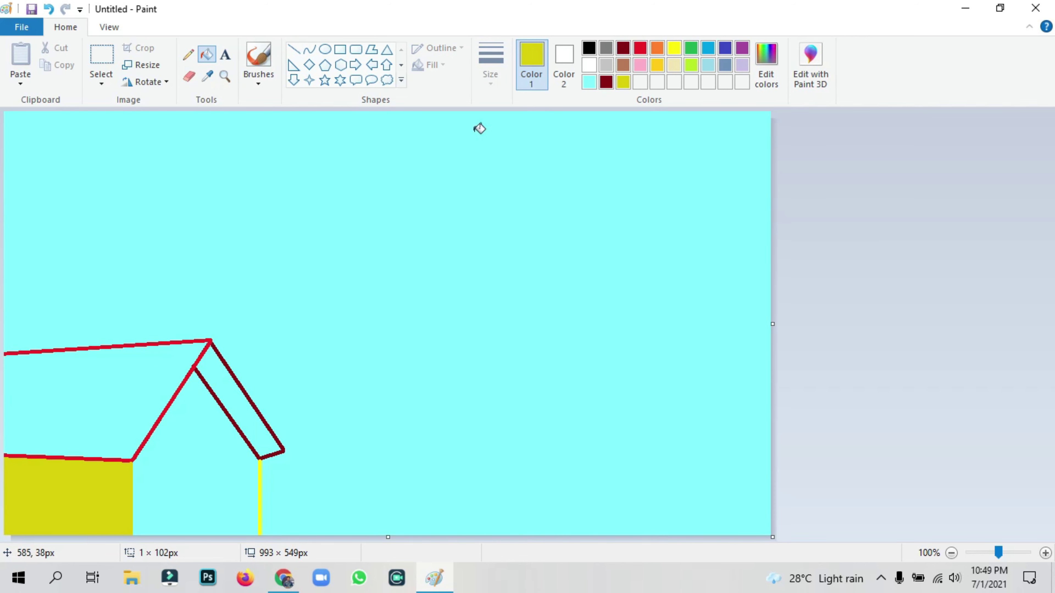
click(679, 47)
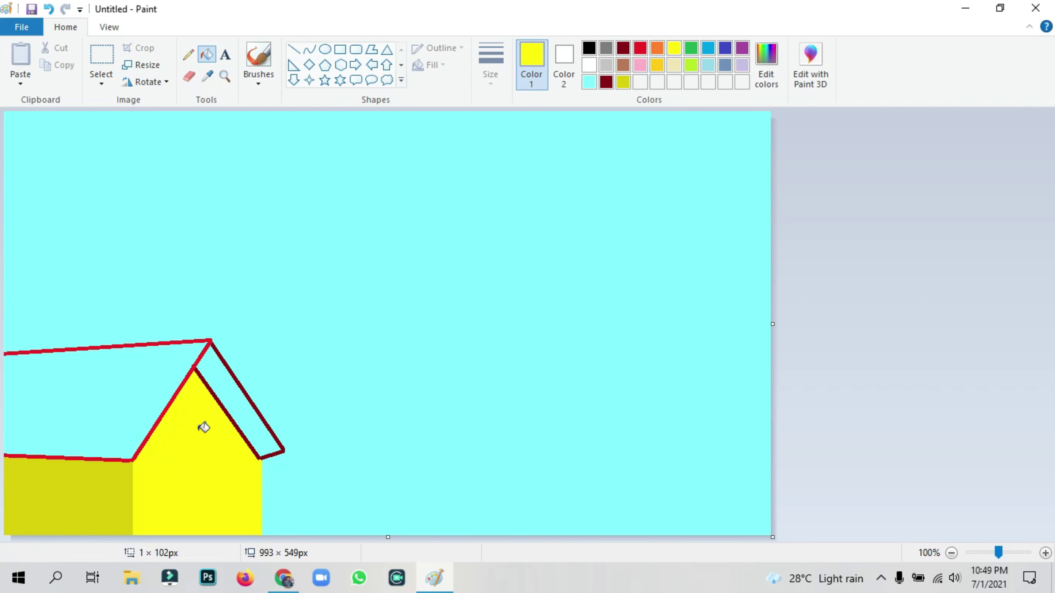
Fill the right roof strip with dark red and the large left roof surface with red
click(603, 83)
click(220, 372)
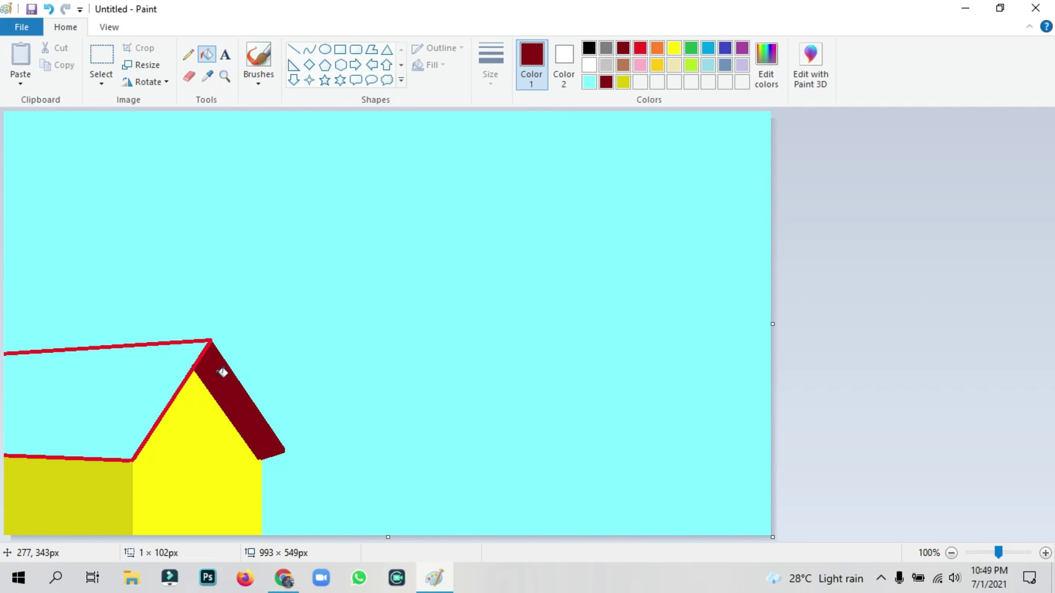
click(639, 47)
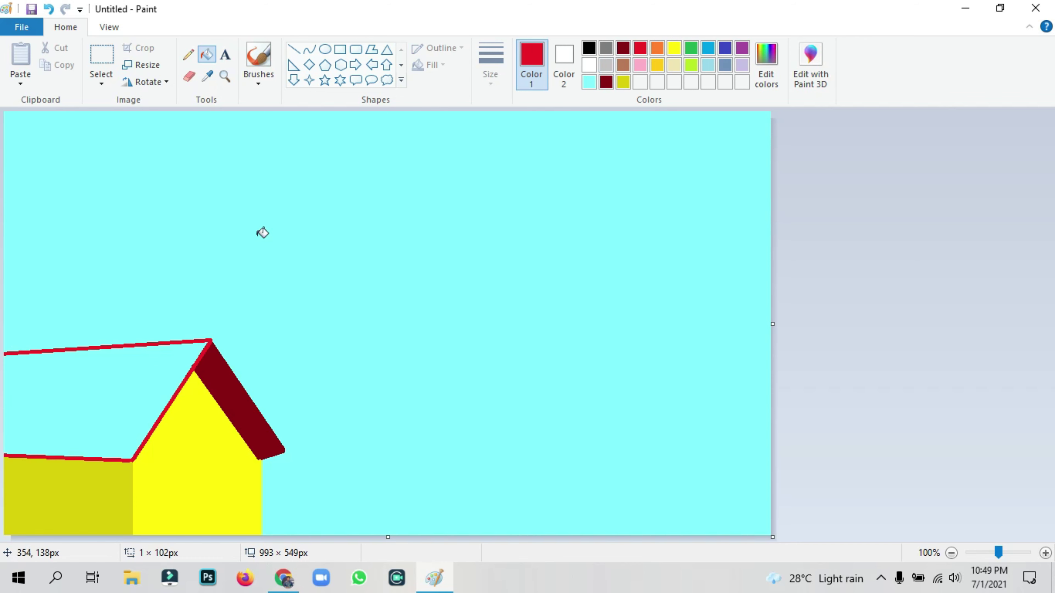
click(126, 385)
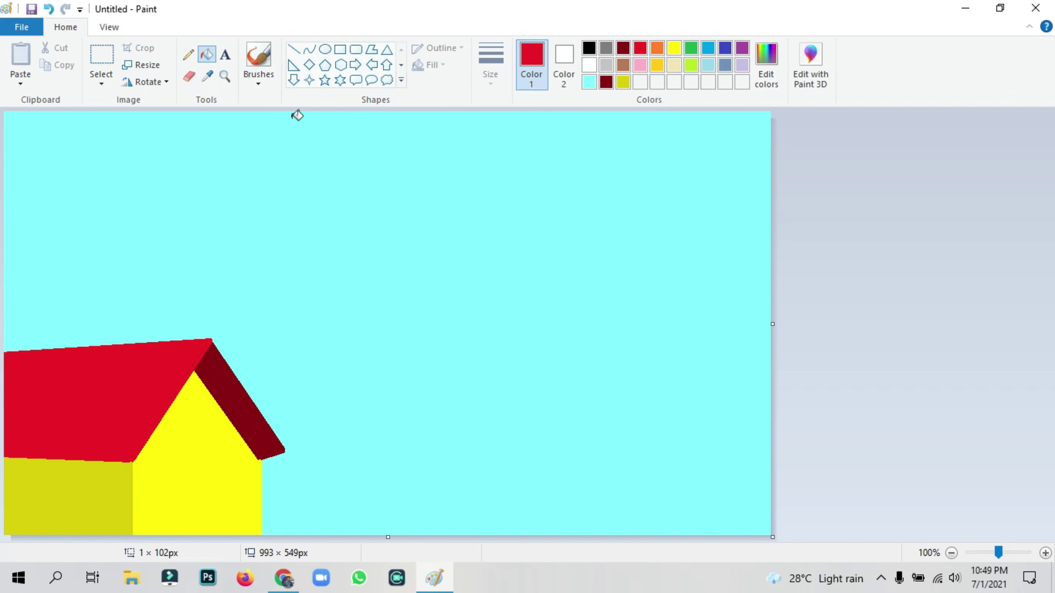
Draw a door outline about 64 × 147 px on the front wall as a black rectangle with the thickest line size
click(340, 49)
click(589, 48)
click(491, 62)
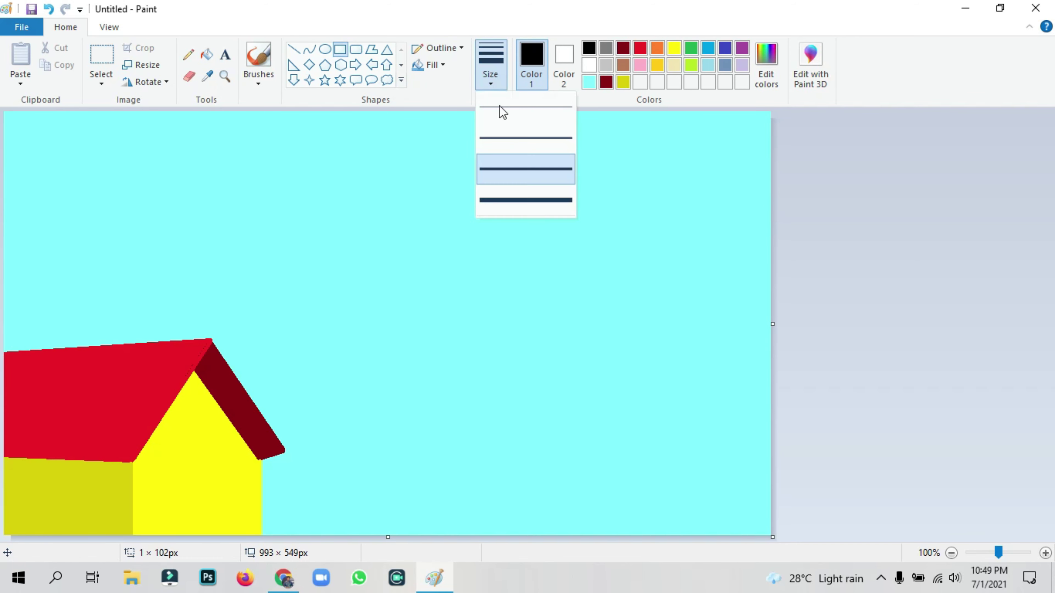
click(501, 205)
mouse_move(163, 452)
mouse_down()
mouse_move(204, 476)
mouse_move(224, 562)
mouse_move(213, 566)
mouse_up()
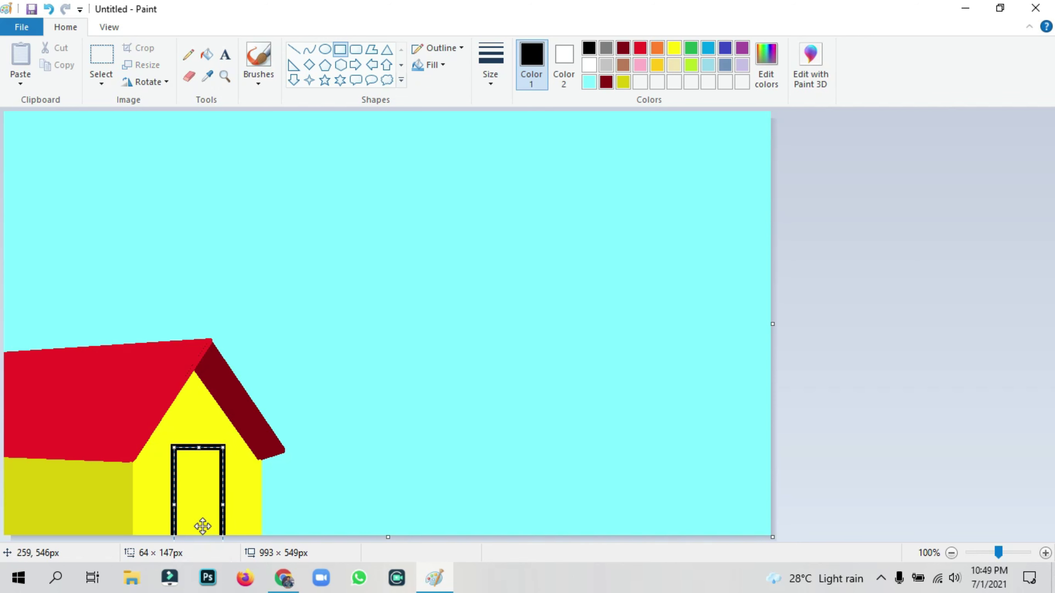
Reshape the black rectangle into a square window frame about 66 × 66 px and center it on the front wall
drag(214, 512, 317, 301)
drag(347, 367, 344, 317)
drag(327, 279, 193, 479)
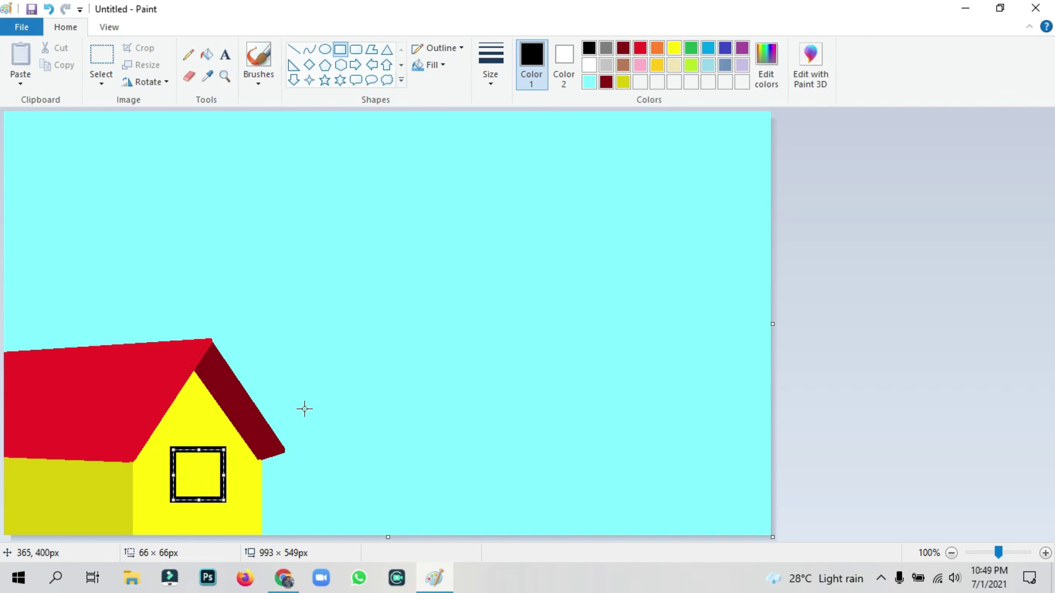
click(803, 272)
Divide the front window into four panes with a vertical black line about 74 px long and a horizontal one about 69 px long
click(294, 49)
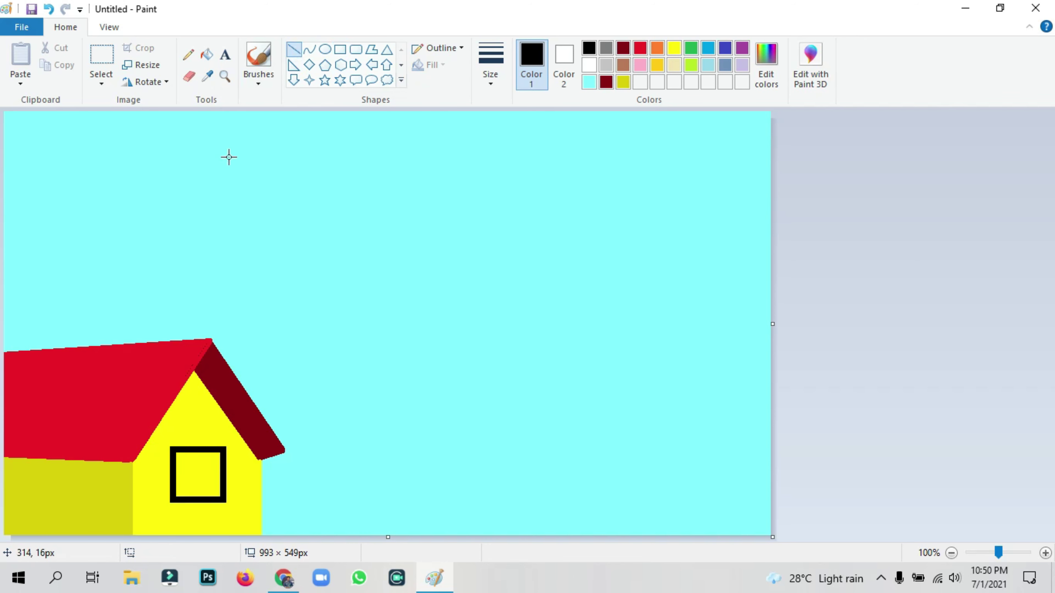
drag(197, 452, 193, 512)
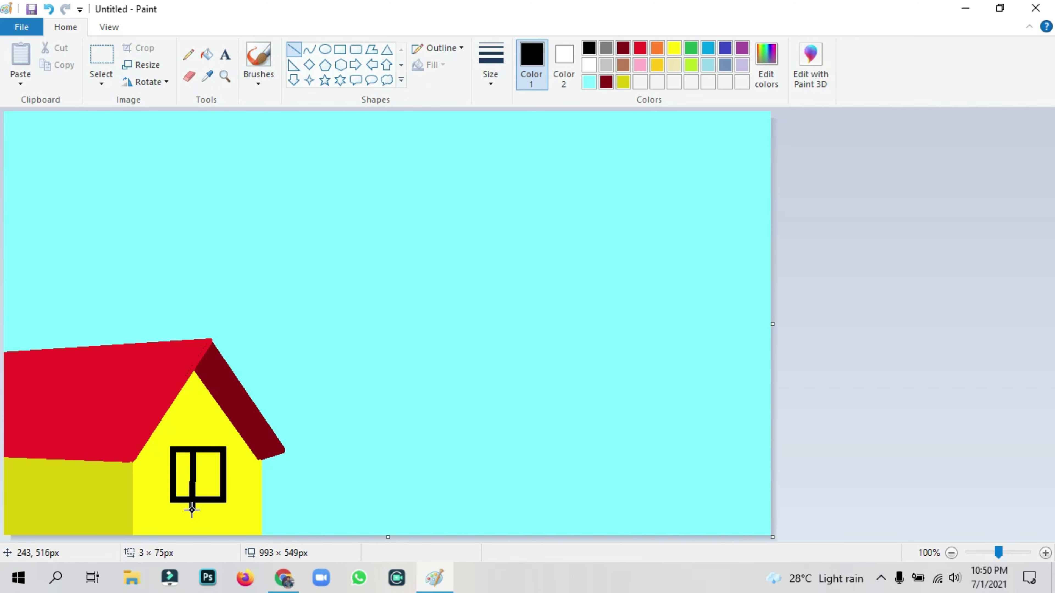
drag(190, 490, 194, 483)
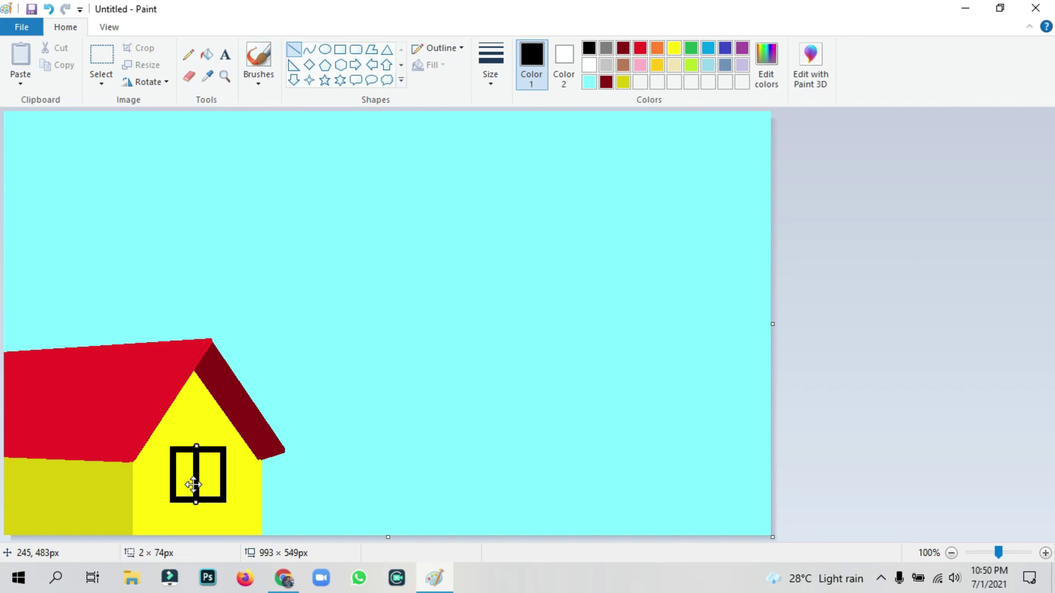
click(990, 268)
mouse_move(179, 475)
mouse_down()
mouse_move(235, 479)
mouse_move(202, 473)
mouse_up()
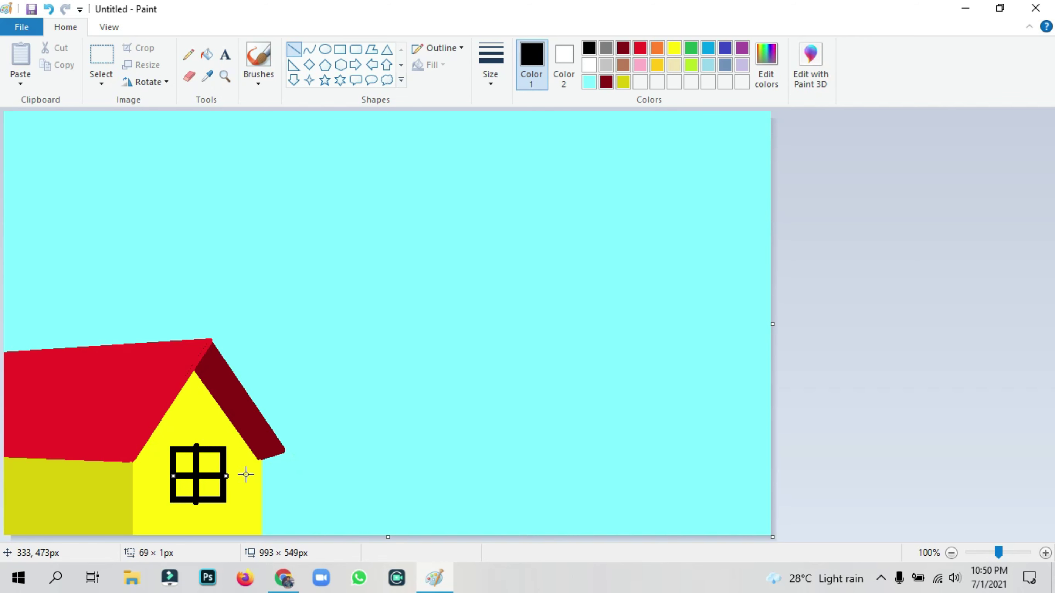
click(862, 278)
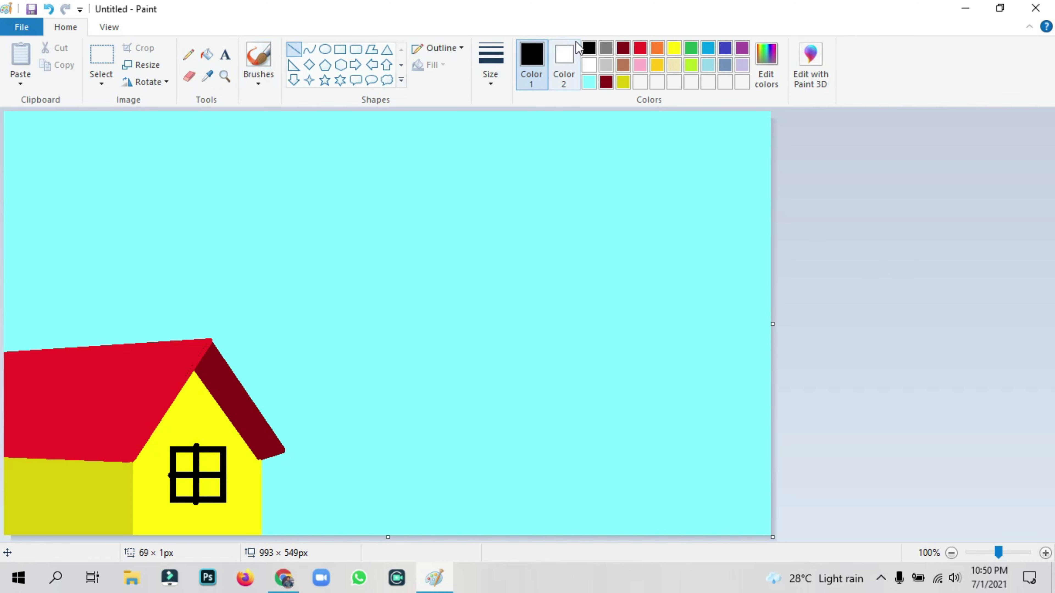
Cover the bar ends protruding from the front window with yellow lines about 58 px long beside it and 51 px long below it
click(675, 49)
mouse_move(188, 439)
mouse_down()
mouse_move(214, 442)
mouse_move(190, 440)
mouse_move(164, 502)
mouse_move(166, 460)
mouse_up()
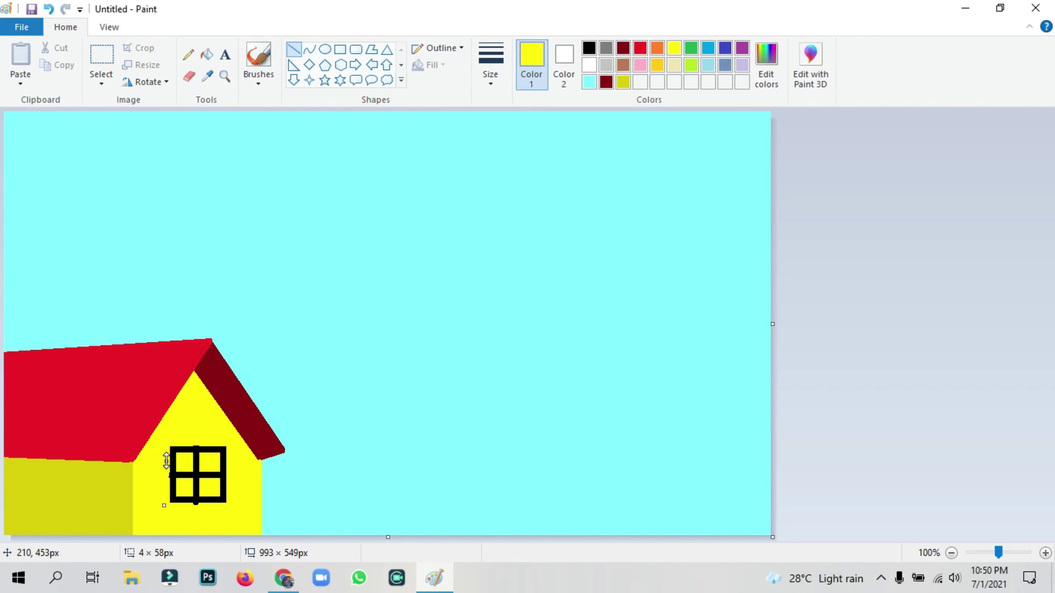
click(989, 292)
drag(181, 506, 219, 503)
Fill the four panes of the front window with white
click(207, 55)
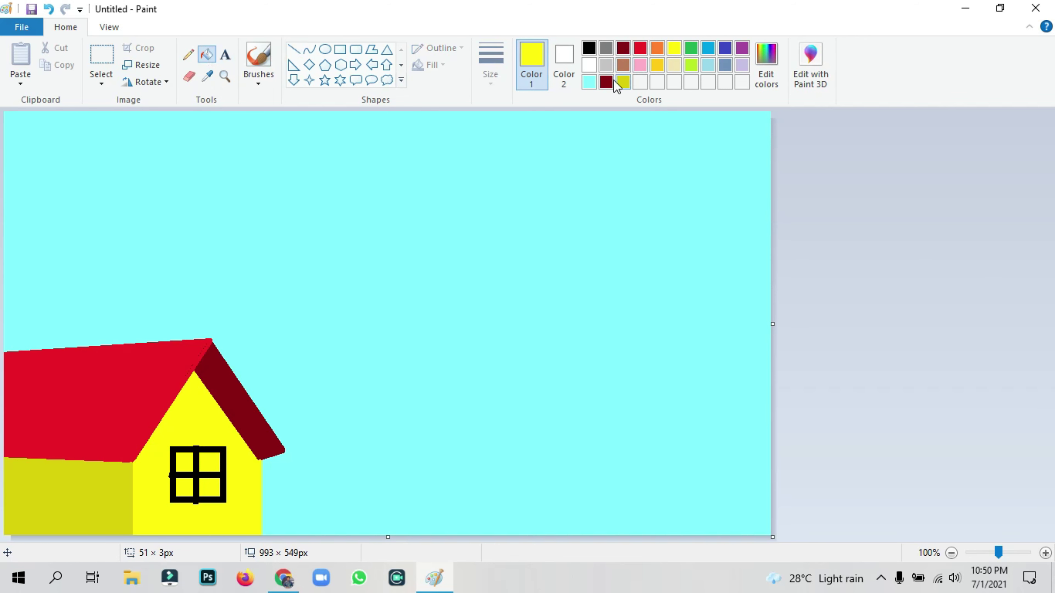
click(590, 63)
click(185, 462)
click(210, 463)
click(210, 488)
click(188, 485)
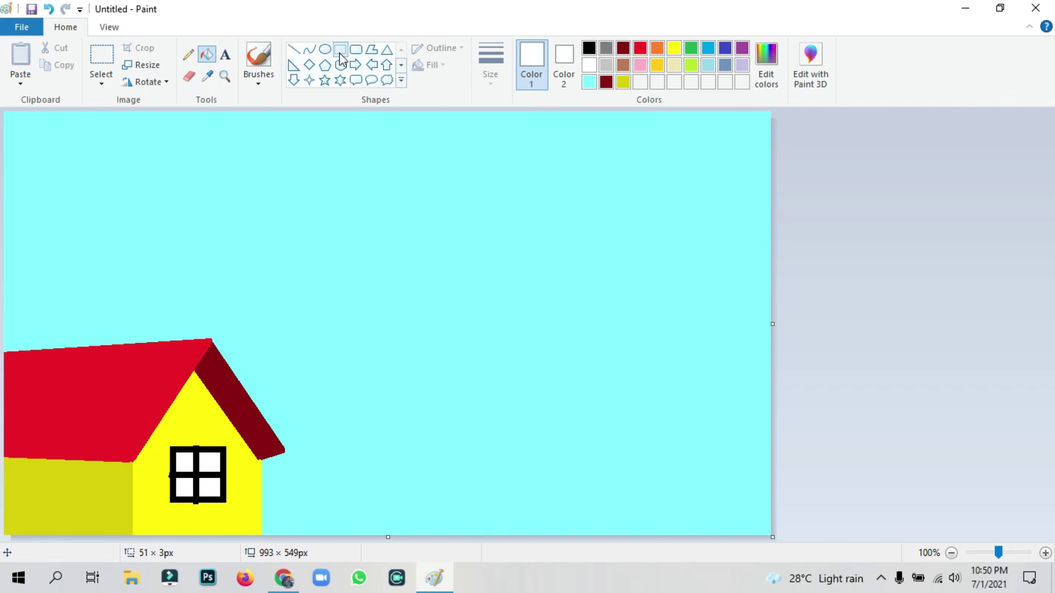
Draw a black rectangular window frame about 64 × 99 px on the side wall with the thickest line size
click(341, 49)
click(588, 49)
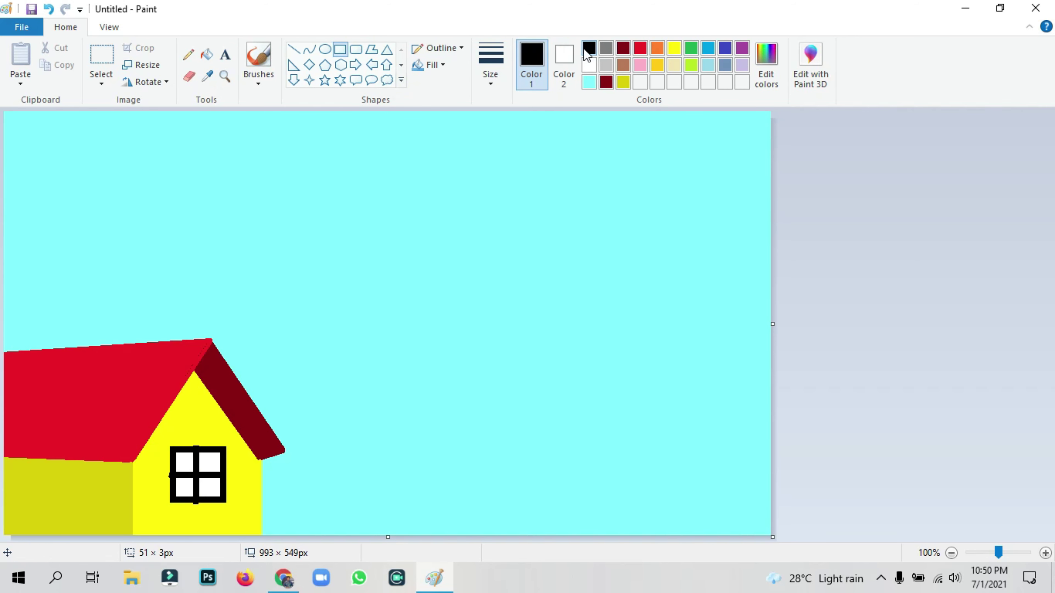
click(495, 77)
click(502, 203)
mouse_move(42, 474)
mouse_down()
mouse_move(79, 492)
mouse_move(101, 552)
mouse_up()
drag(83, 510, 54, 500)
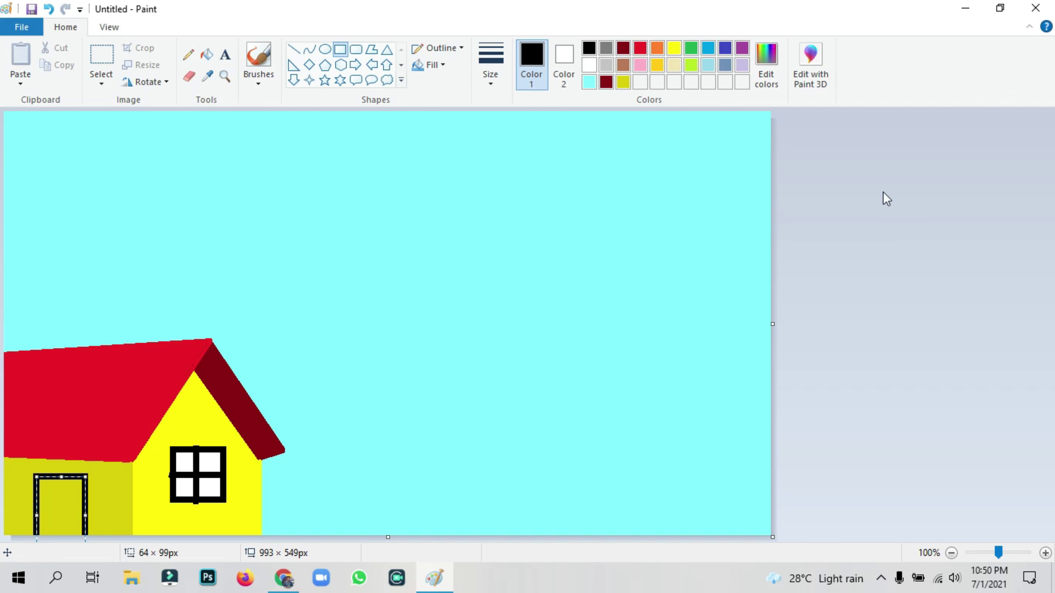
click(907, 226)
Divide the side wall window into four panes with a vertical and a horizontal black line
click(294, 49)
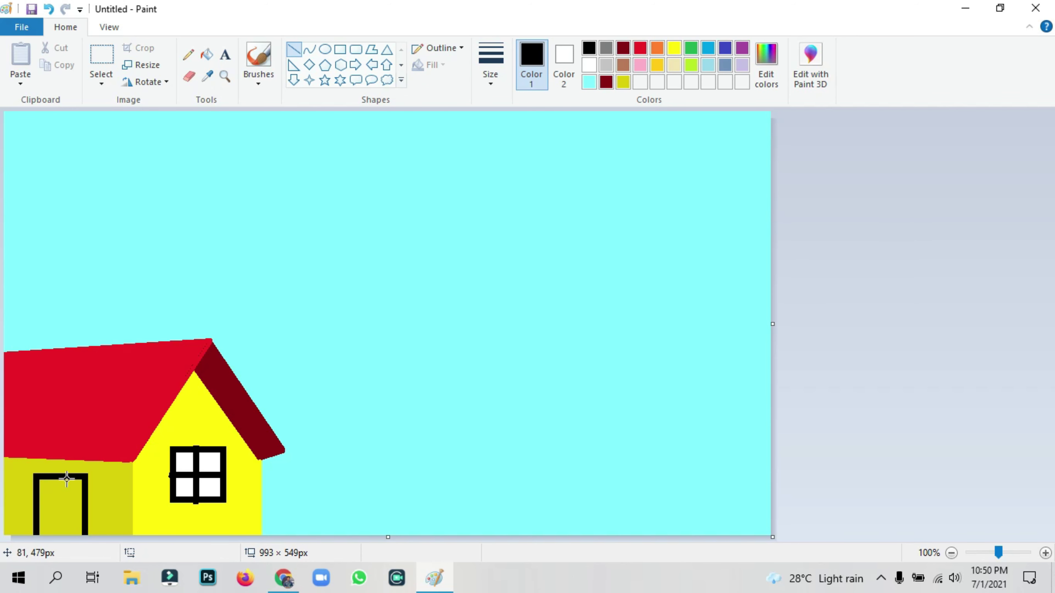
mouse_move(60, 479)
mouse_down()
mouse_move(57, 554)
mouse_move(58, 523)
mouse_move(40, 506)
mouse_move(84, 509)
mouse_up()
click(930, 297)
click(867, 220)
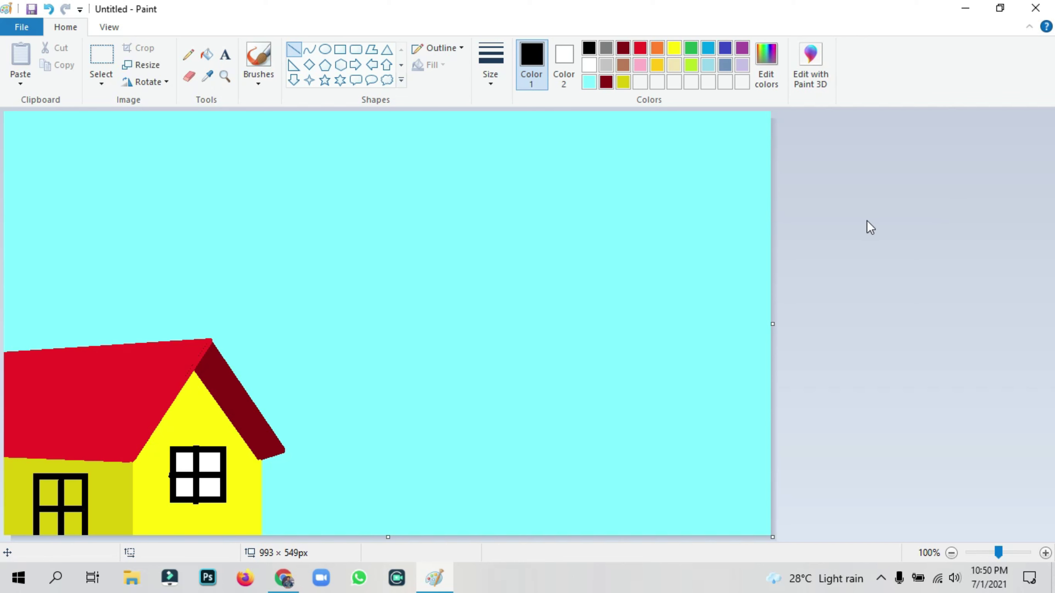
Fill the four panes of the side wall window with white
click(207, 56)
click(589, 66)
click(47, 491)
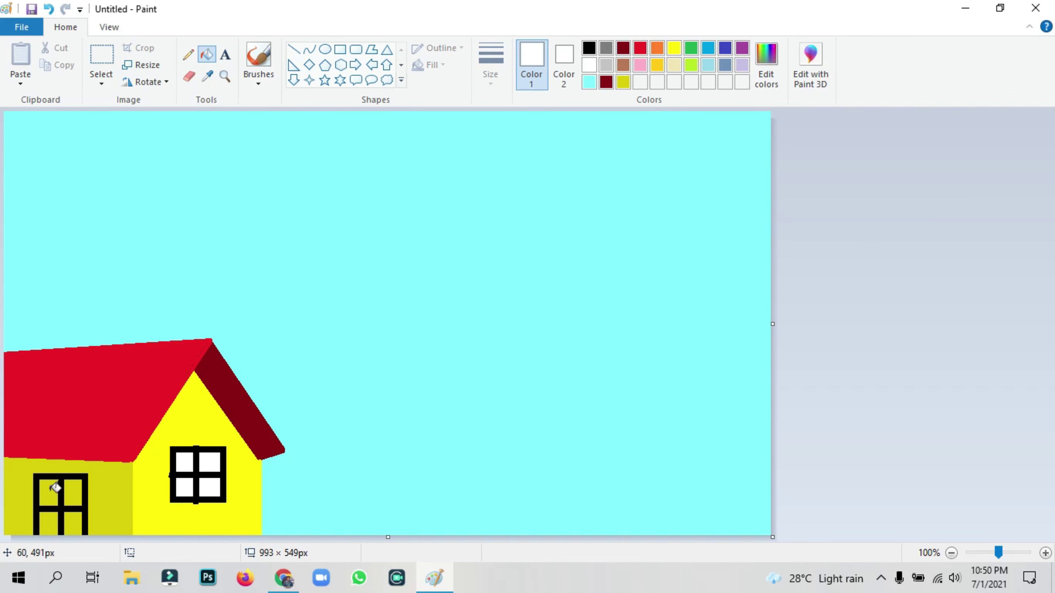
click(73, 495)
click(73, 522)
click(51, 523)
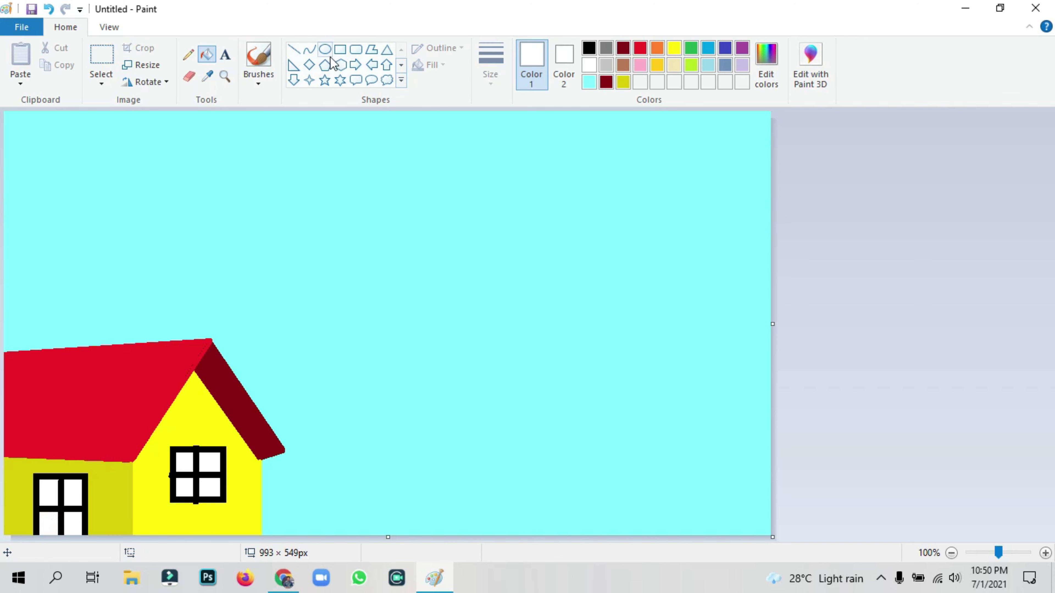
Mix a slightly darker shade of the bright yellow as the drawing color for the Pencil
click(294, 50)
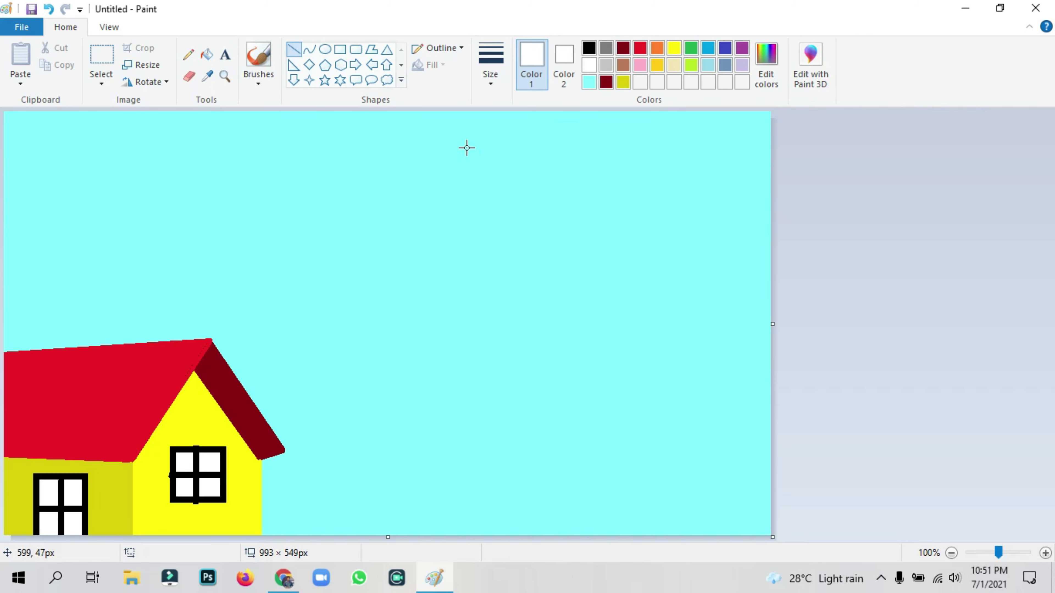
click(195, 57)
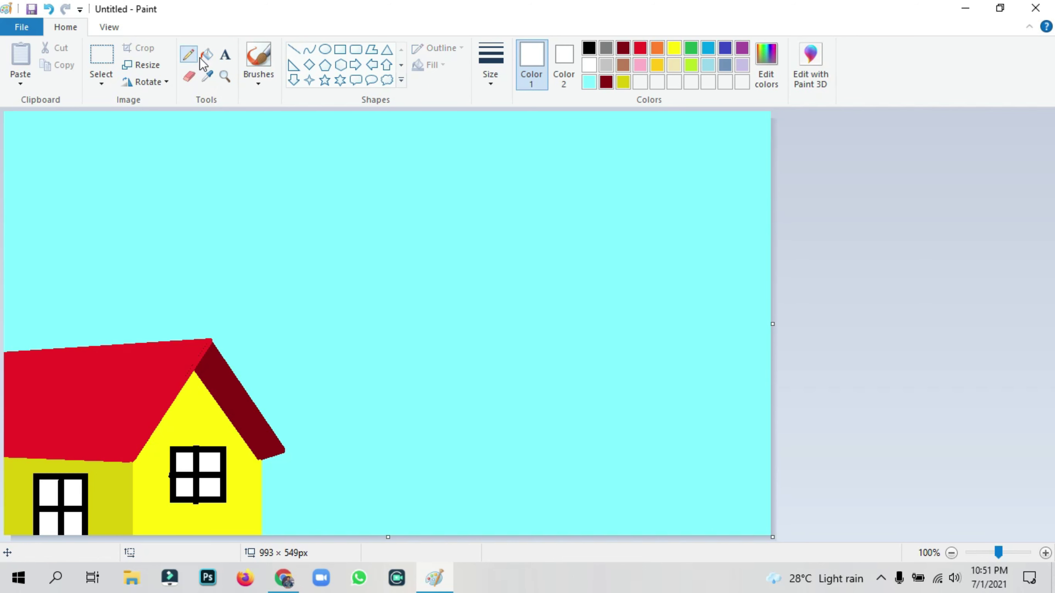
click(677, 49)
click(765, 63)
drag(689, 256, 676, 264)
click(385, 393)
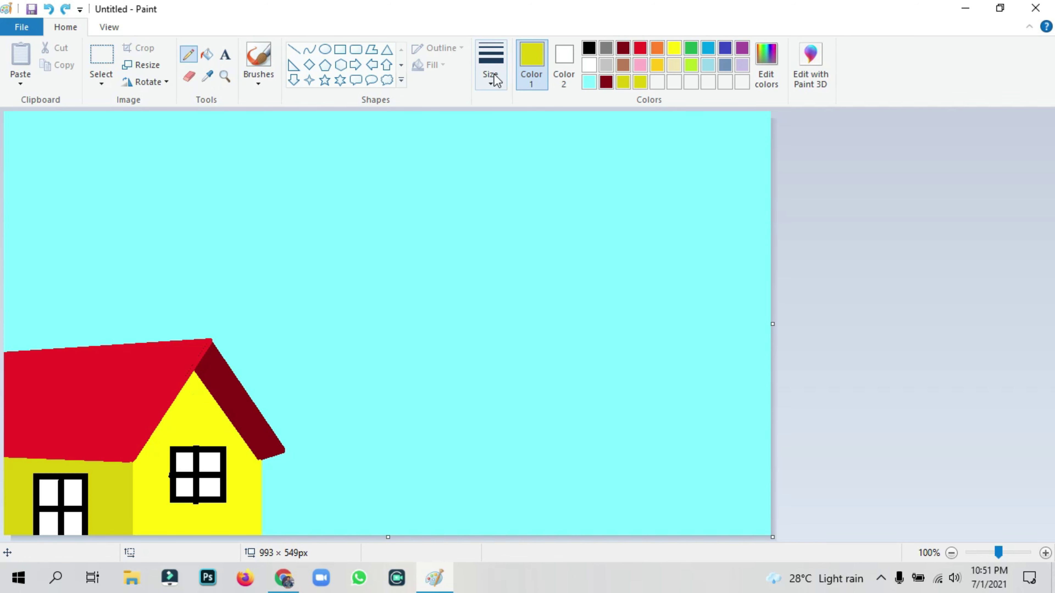
Draw a jagged shadow edge around the front window with the thickest Pencil and fill the wall area under the gable with the darker yellow
click(490, 63)
click(516, 205)
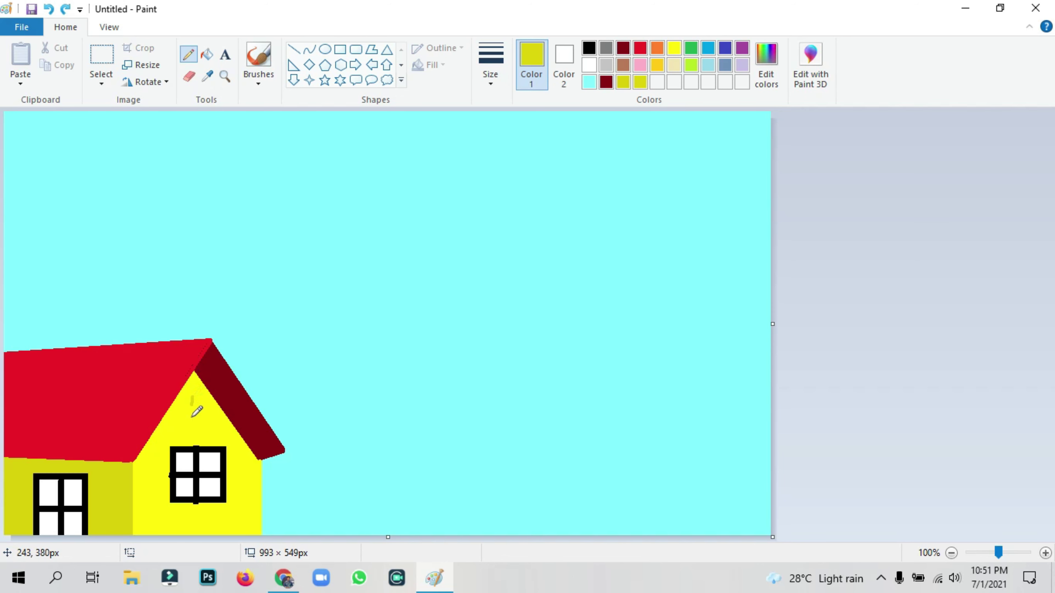
drag(196, 411, 151, 492)
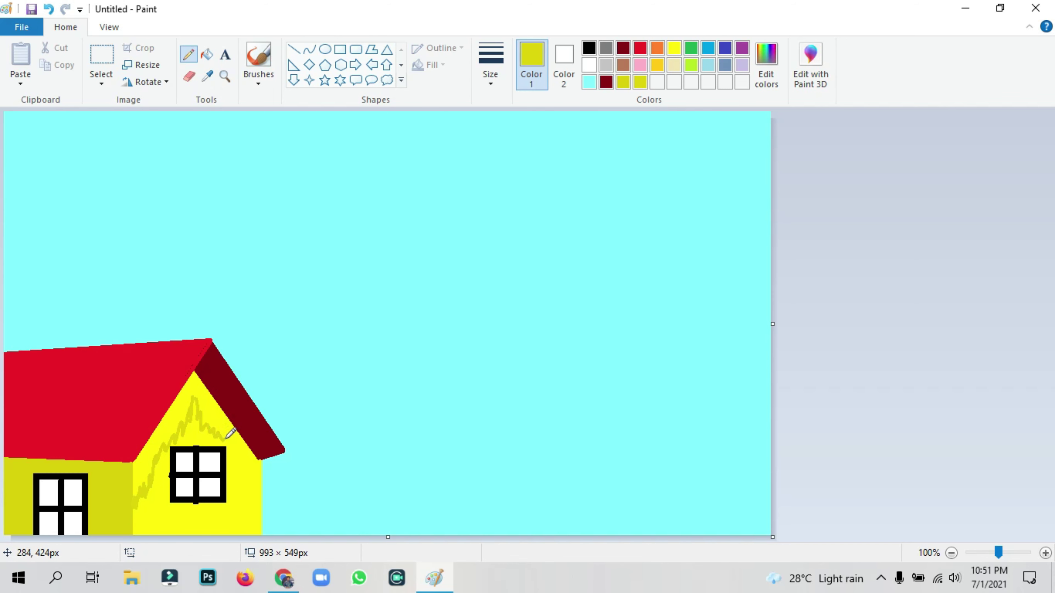
drag(224, 438, 250, 491)
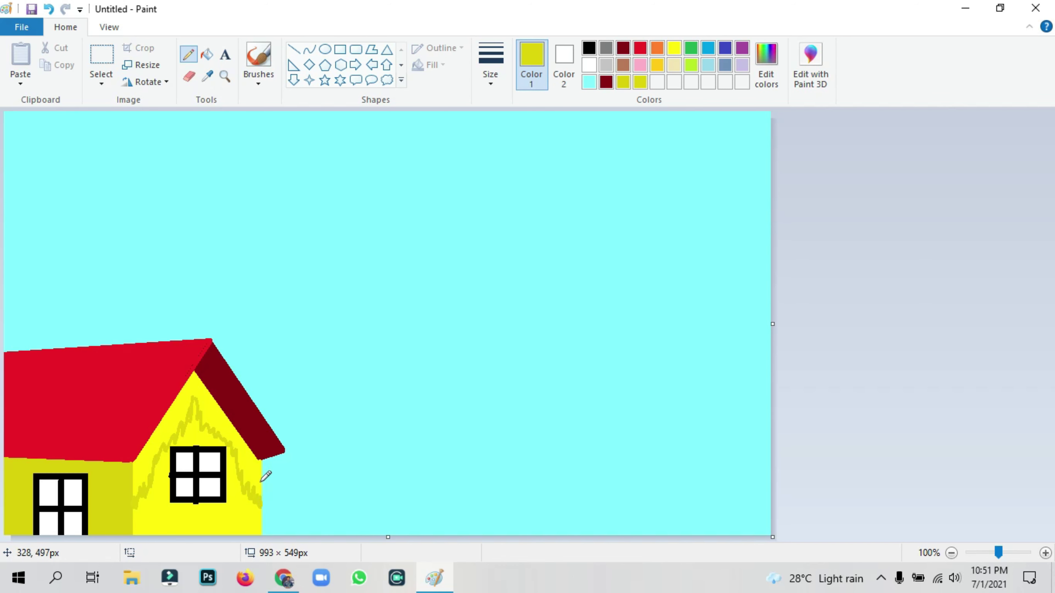
click(206, 54)
click(208, 400)
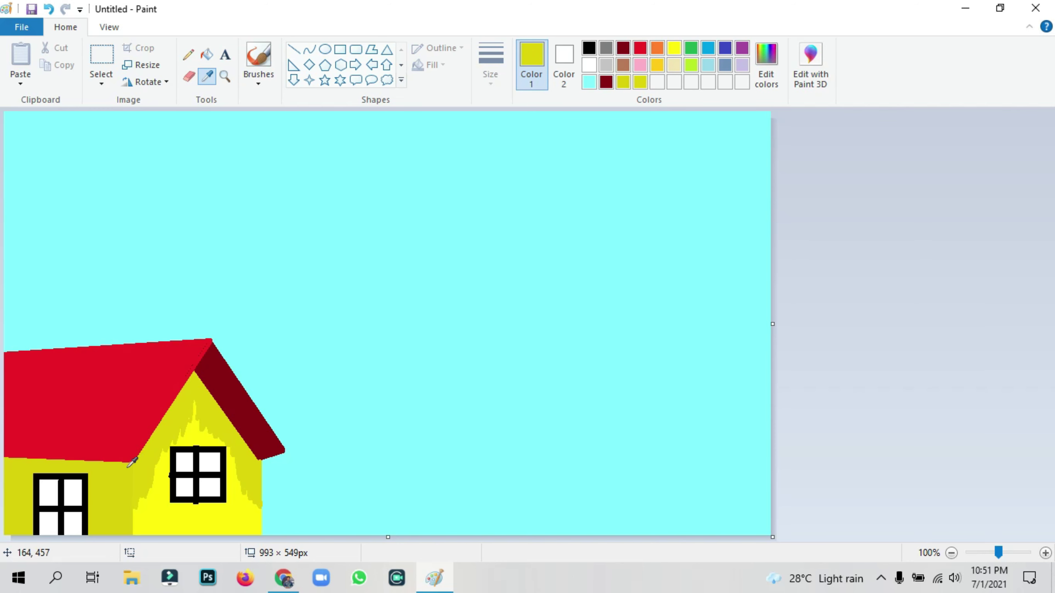
Sample the side wall's yellow and darken it to RGB 176, 168, 0
click(106, 490)
click(766, 85)
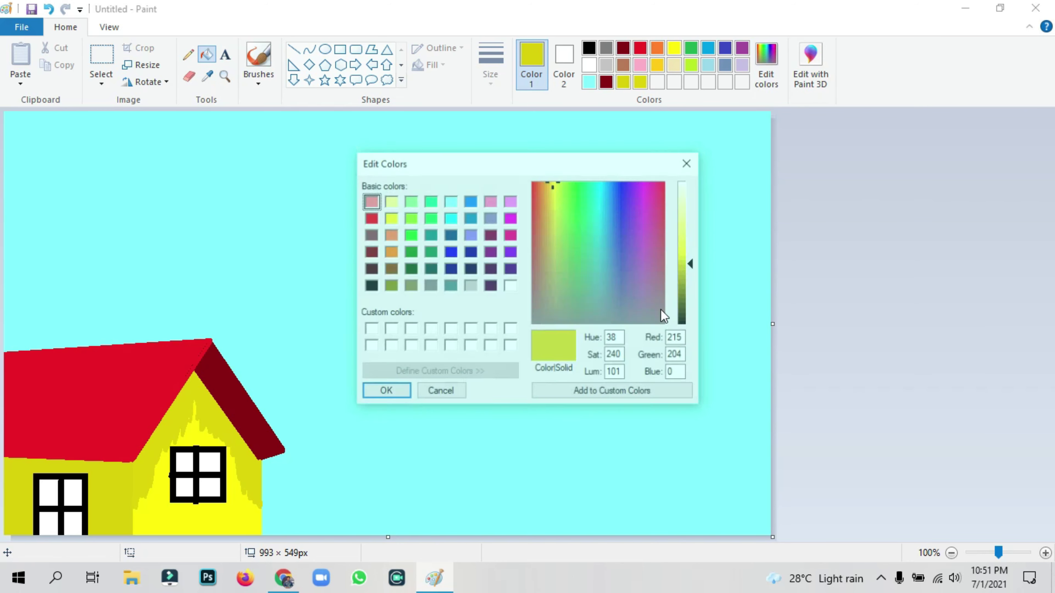
drag(689, 261, 688, 276)
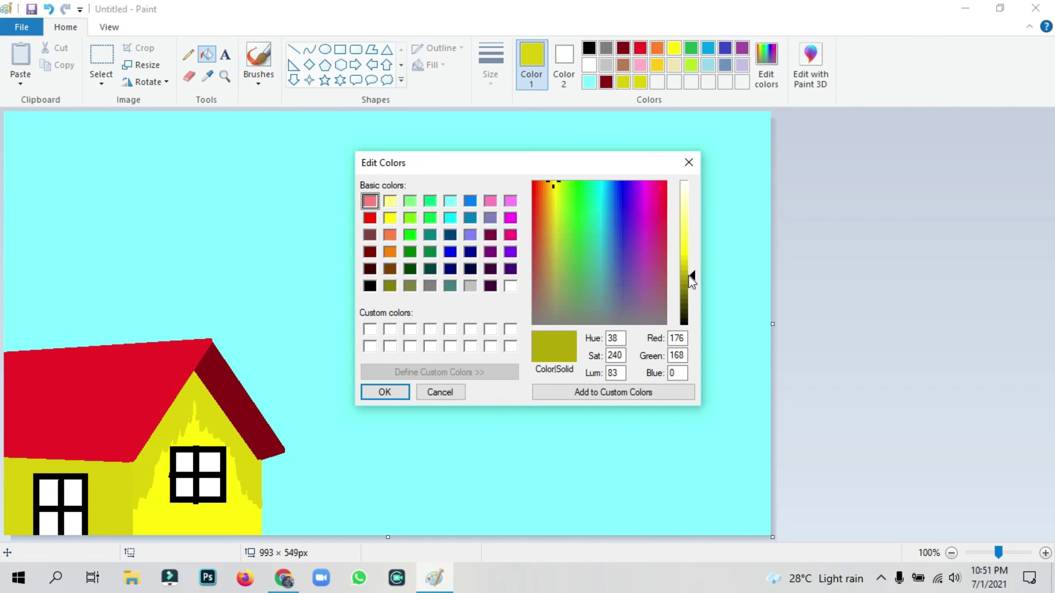
click(388, 394)
Draw a jagged shadow arch around the side wall window with the Pencil and fill the wall's upper-right corner in the same color
click(188, 55)
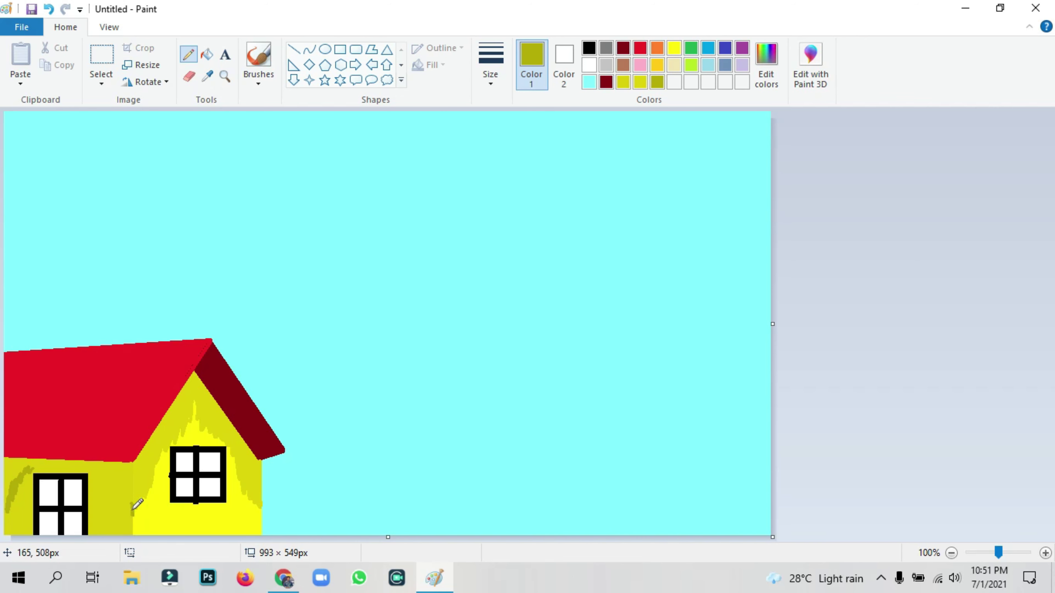
drag(128, 501, 104, 467)
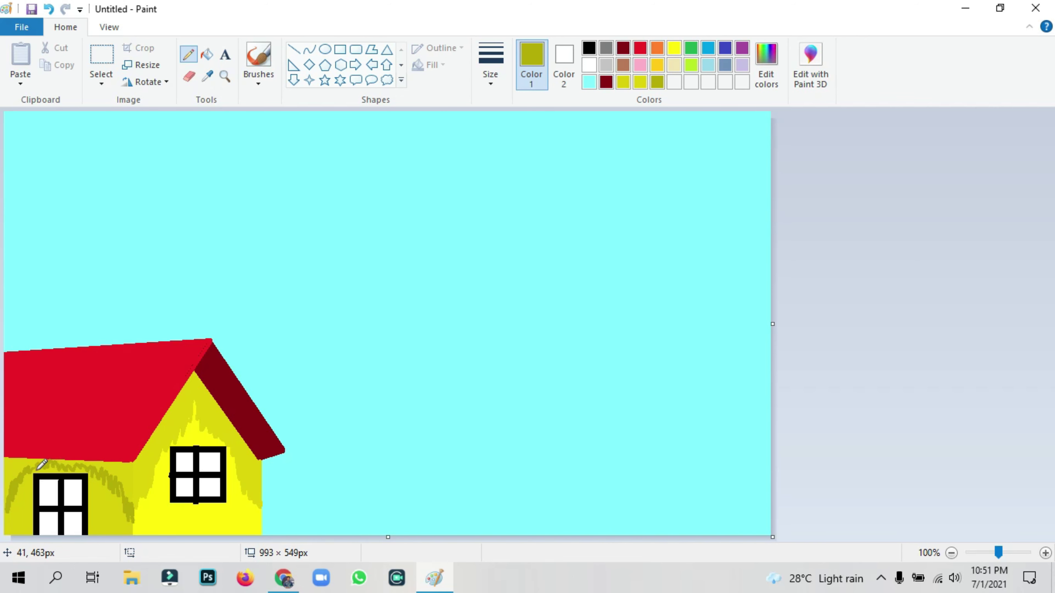
click(207, 54)
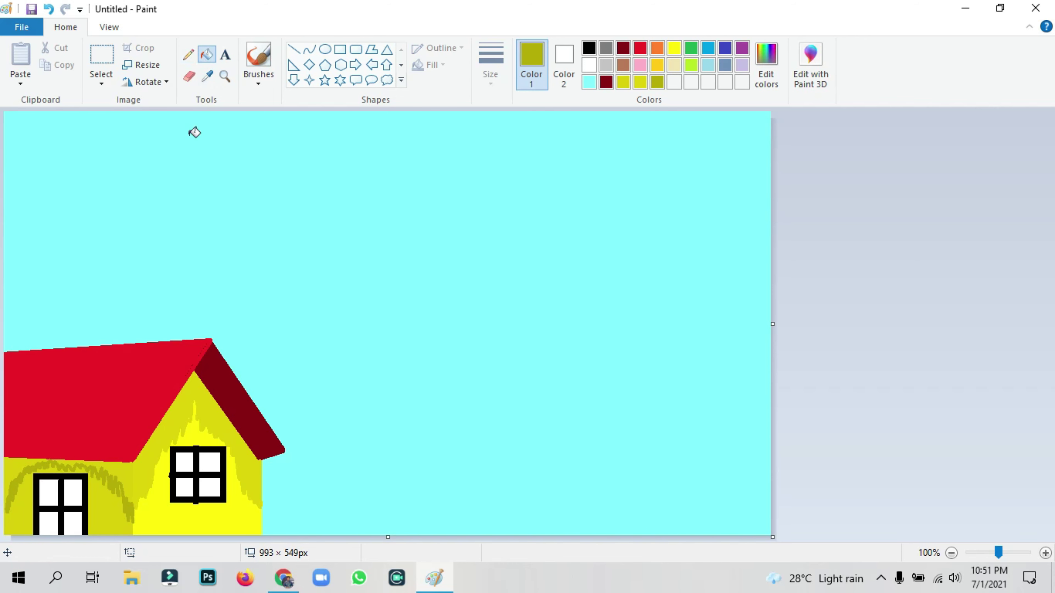
click(114, 463)
Undo the fill over the whole side wall, touch up the shadow arch with the Pencil and fill the wall's upper-left corner
click(19, 459)
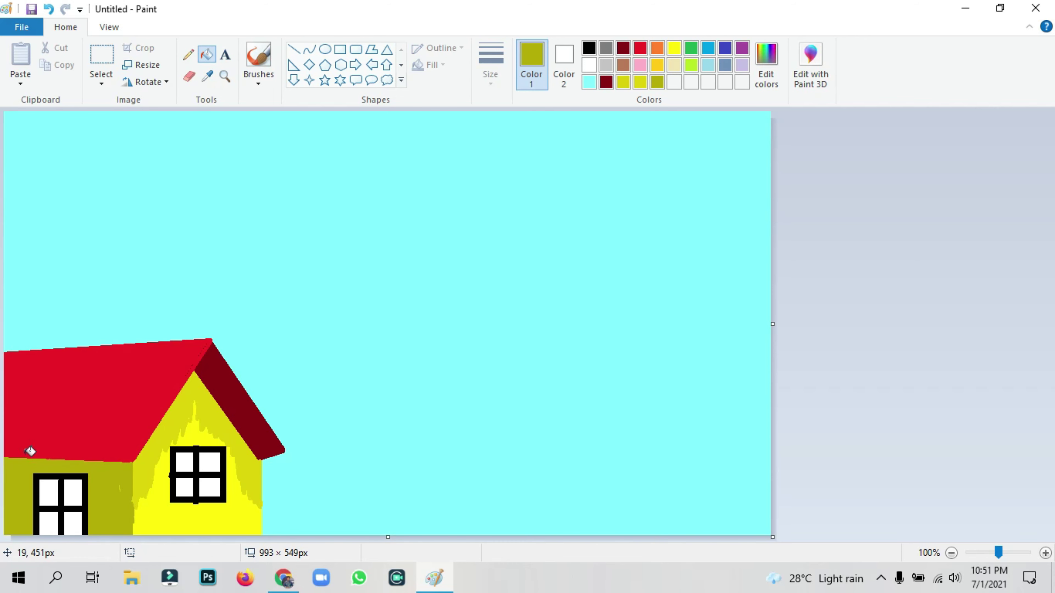
key(ctrl+z)
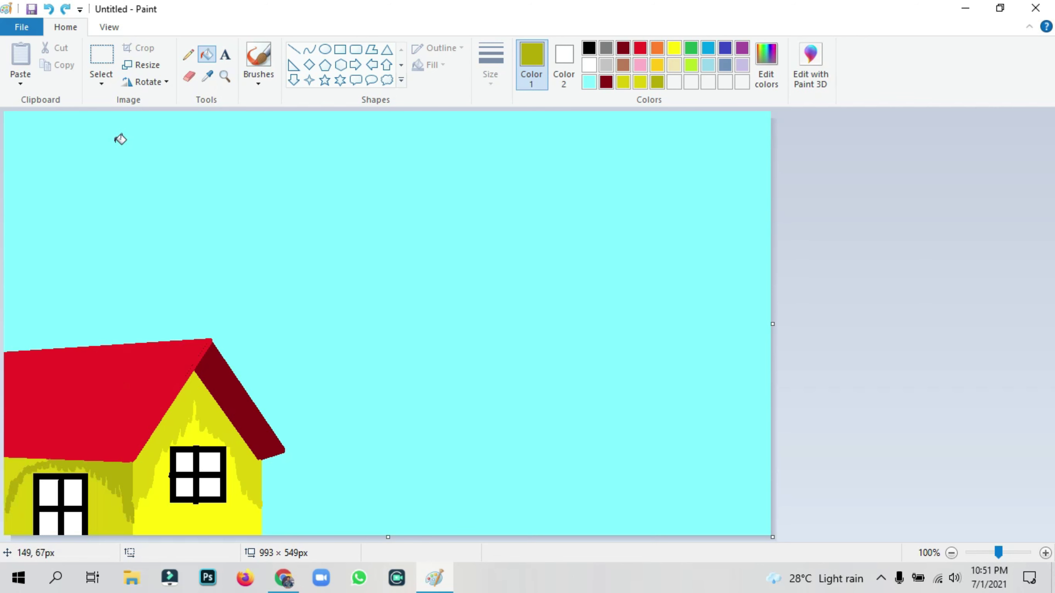
click(189, 54)
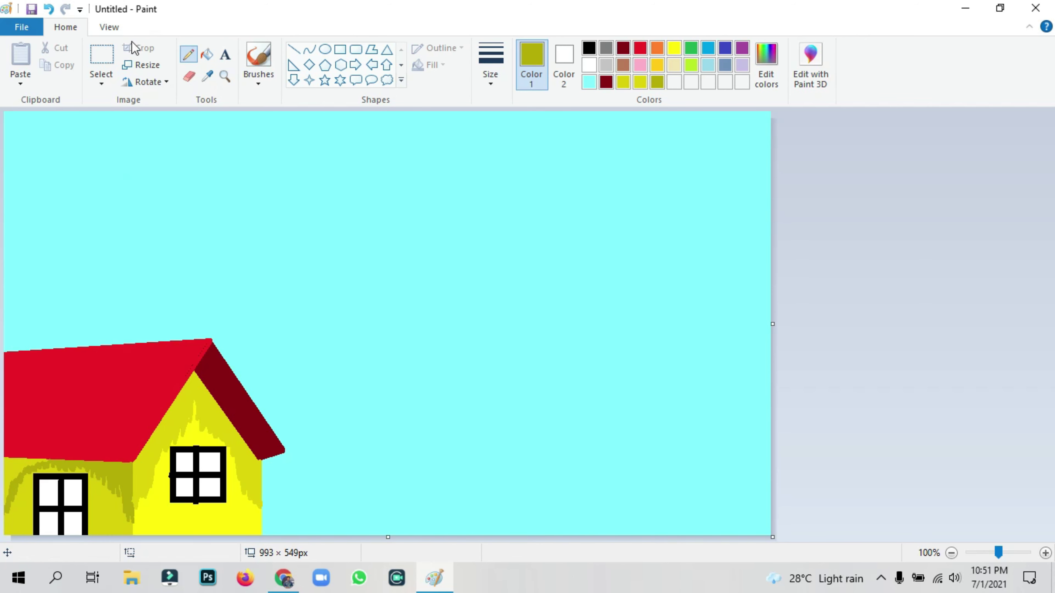
click(206, 59)
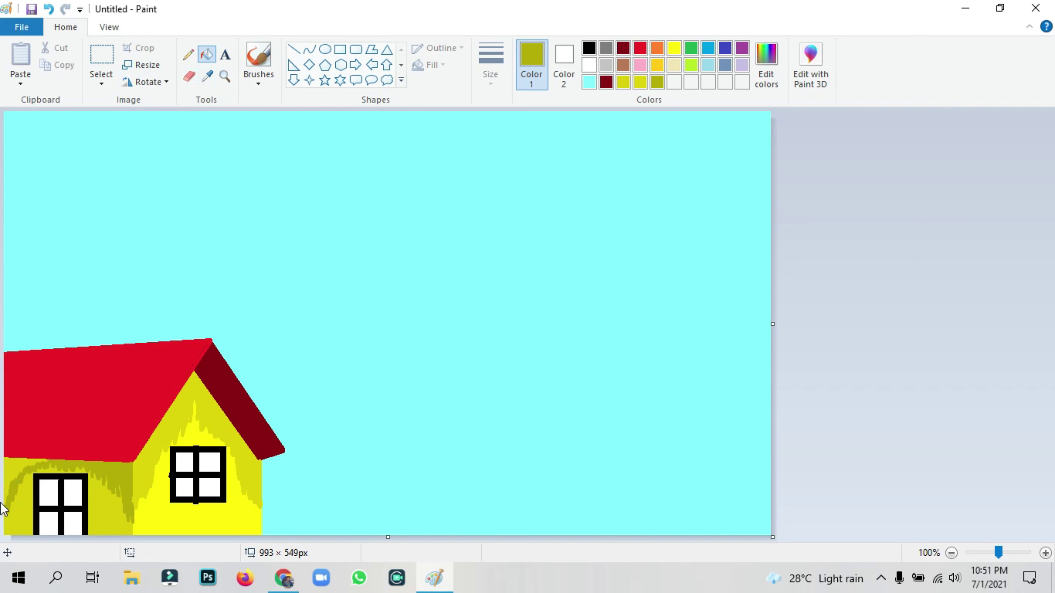
click(27, 462)
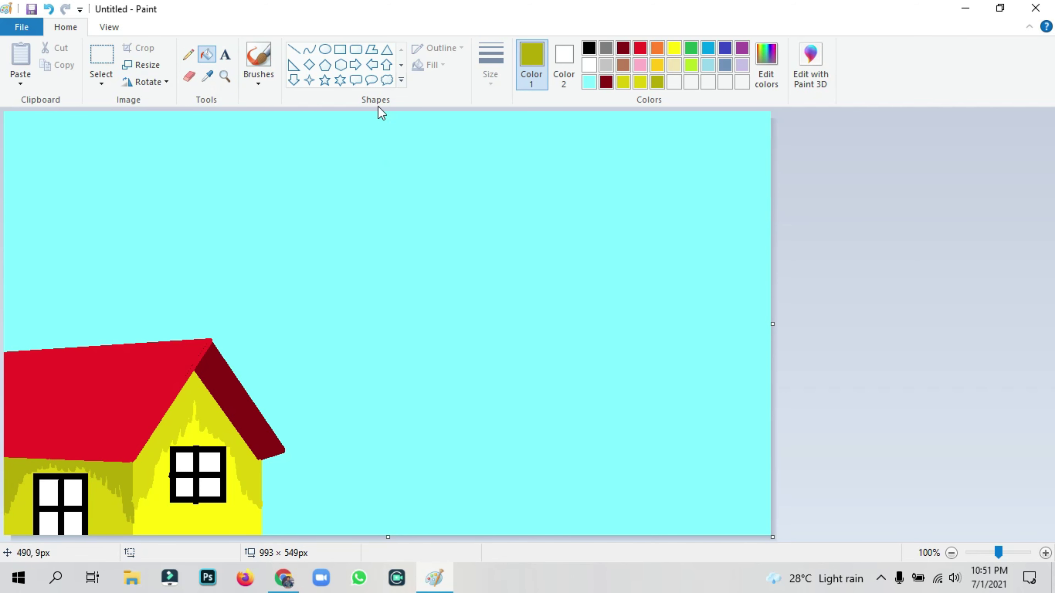
Draw a second gable above the first roof: a dark red line rising to the peak and a red line, about 108 px wide, sloping down from it
click(293, 49)
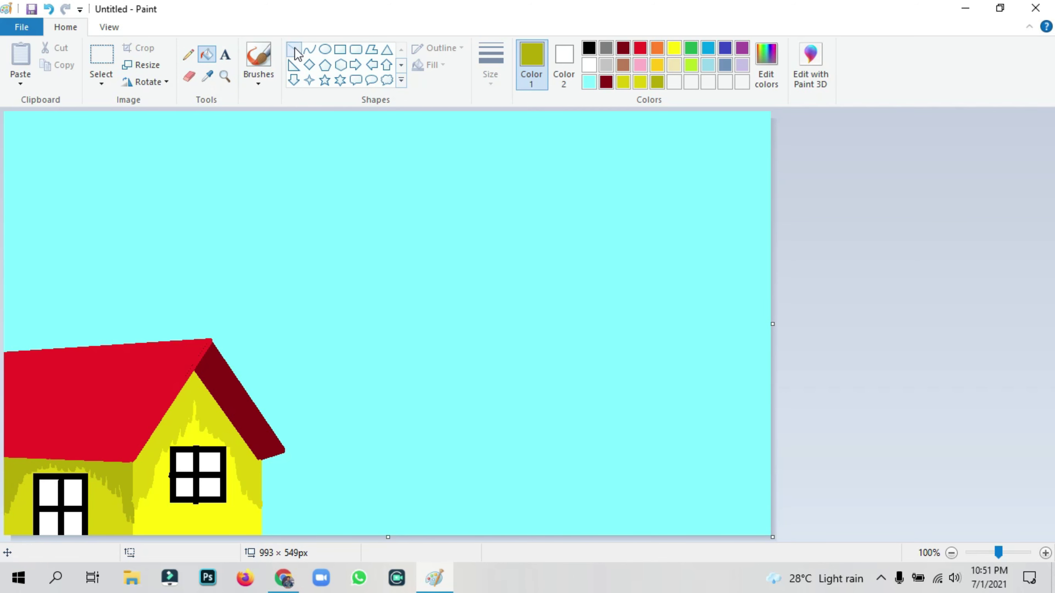
click(606, 82)
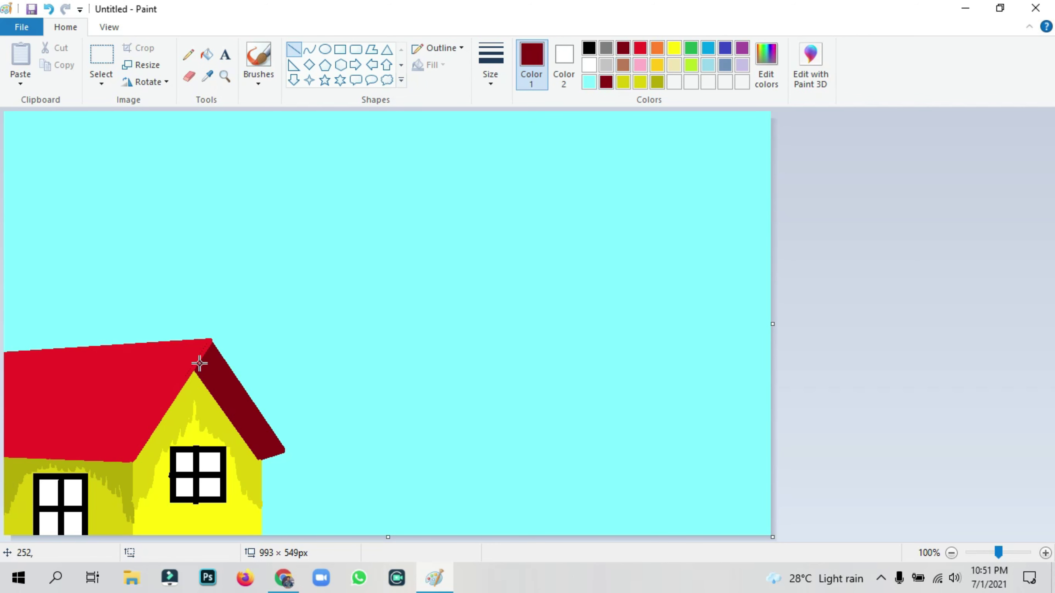
drag(127, 340, 204, 227)
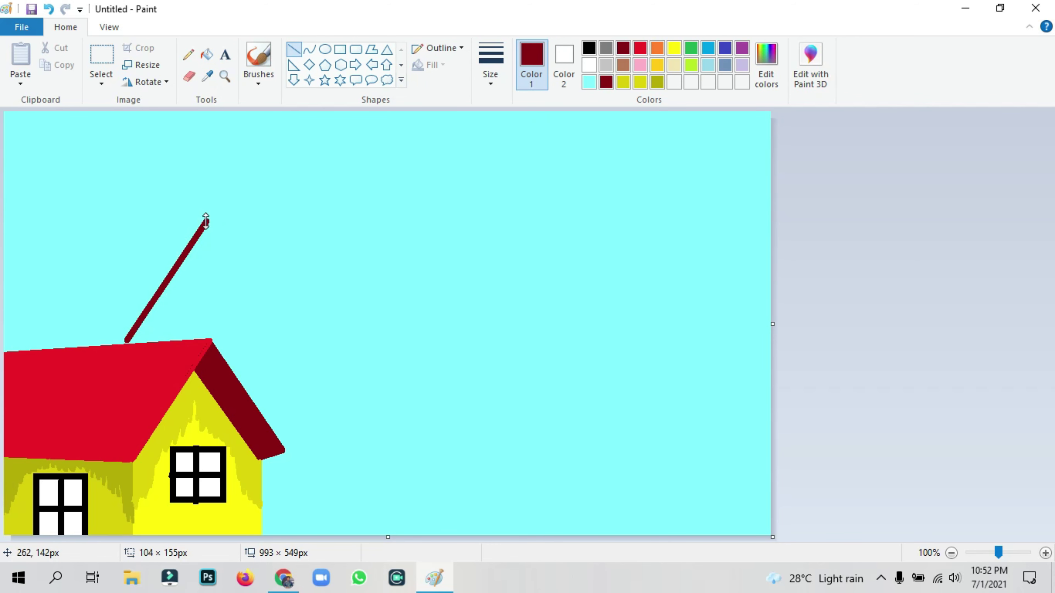
mouse_move(152, 304)
mouse_down()
mouse_move(183, 405)
mouse_move(157, 420)
mouse_move(121, 297)
mouse_move(173, 303)
mouse_move(150, 302)
mouse_up()
click(780, 166)
click(640, 49)
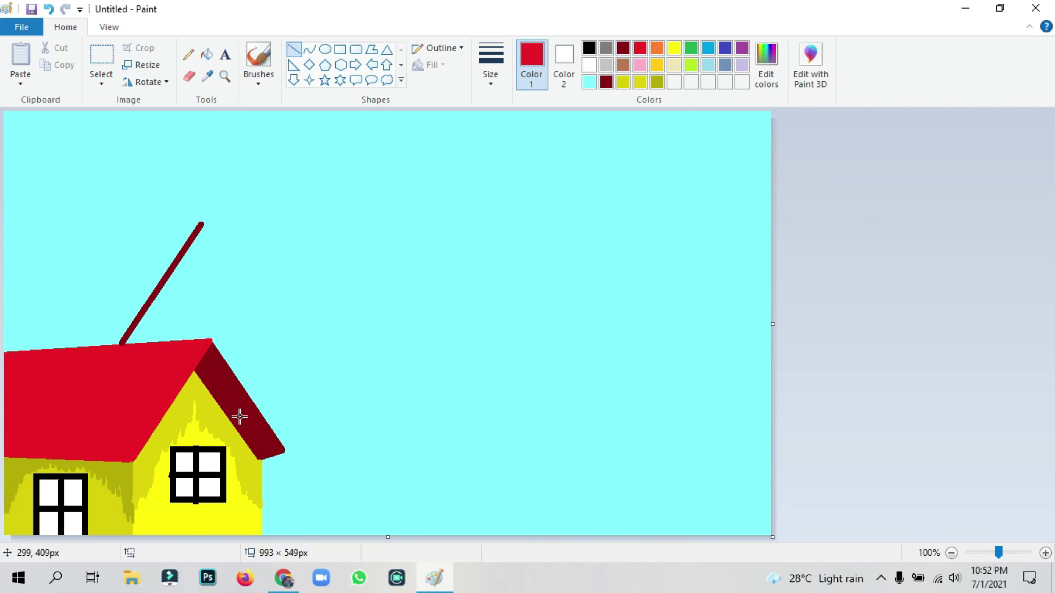
mouse_move(211, 341)
mouse_down()
mouse_move(266, 435)
mouse_move(287, 449)
mouse_move(279, 341)
mouse_move(266, 315)
mouse_move(291, 349)
mouse_move(286, 342)
mouse_up()
click(1004, 240)
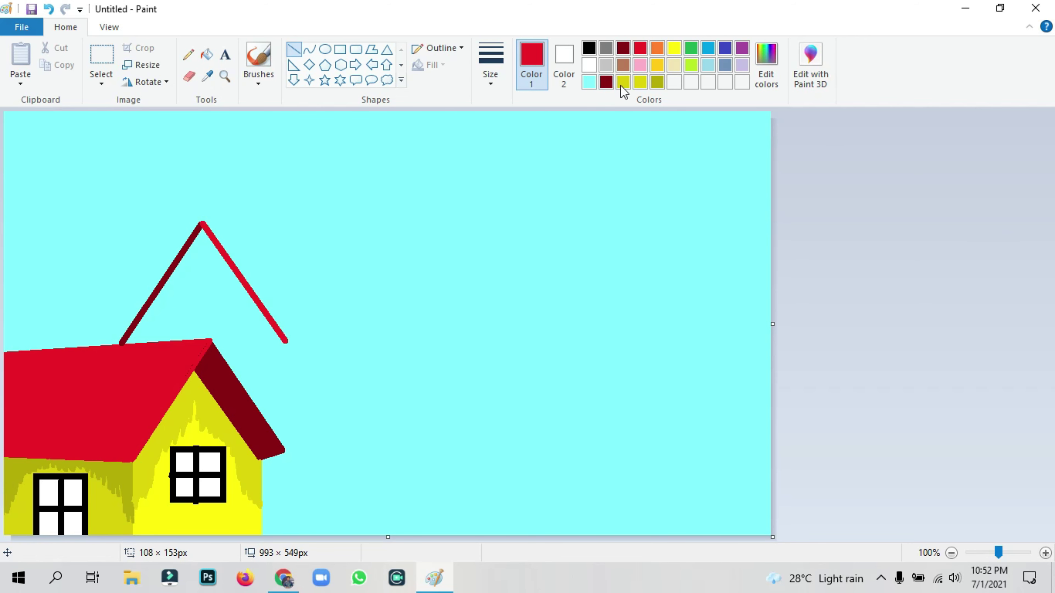
Draw a shorter dark red line inside the gable, parallel to the rising one, and fill the strip between them dark red
click(606, 82)
mouse_move(212, 253)
mouse_down()
mouse_move(161, 341)
mouse_move(216, 252)
mouse_up()
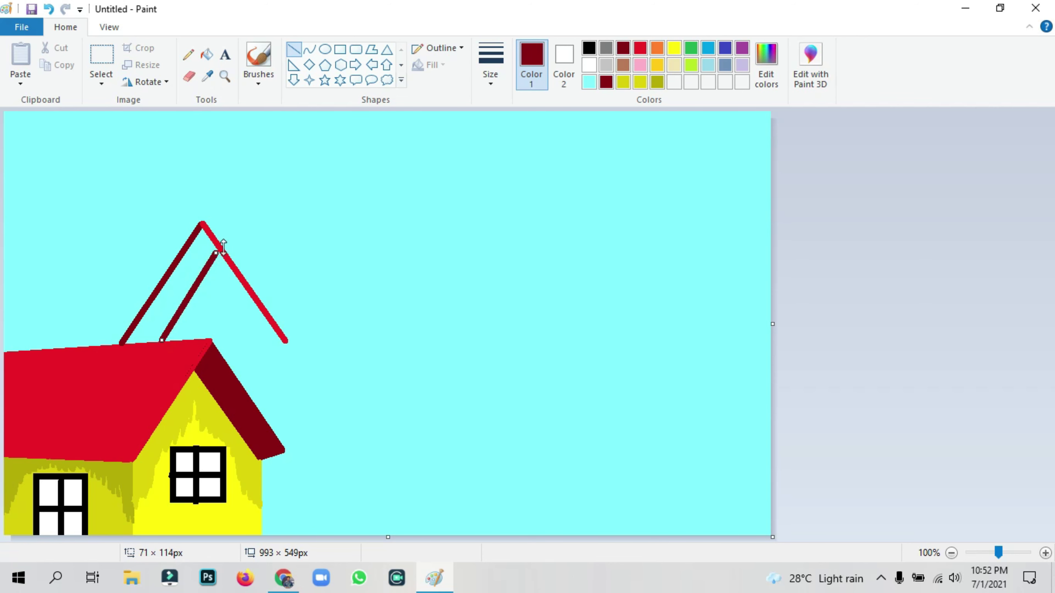
click(207, 54)
click(197, 270)
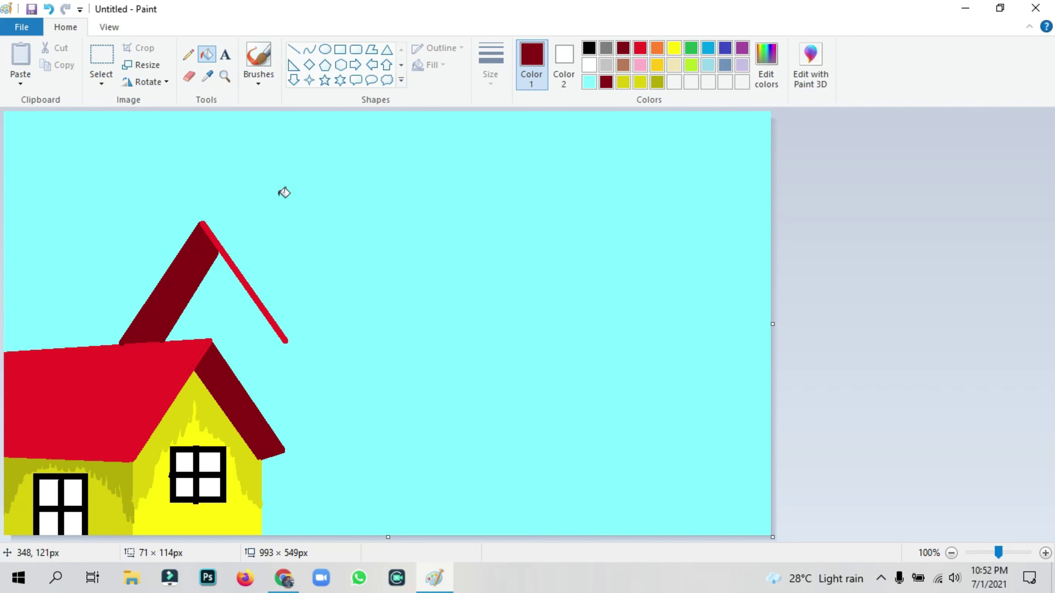
Outline the second roof's slope in red with a ridge from the peak, a slanted far edge and a horizontal eave about 271 px long
click(638, 50)
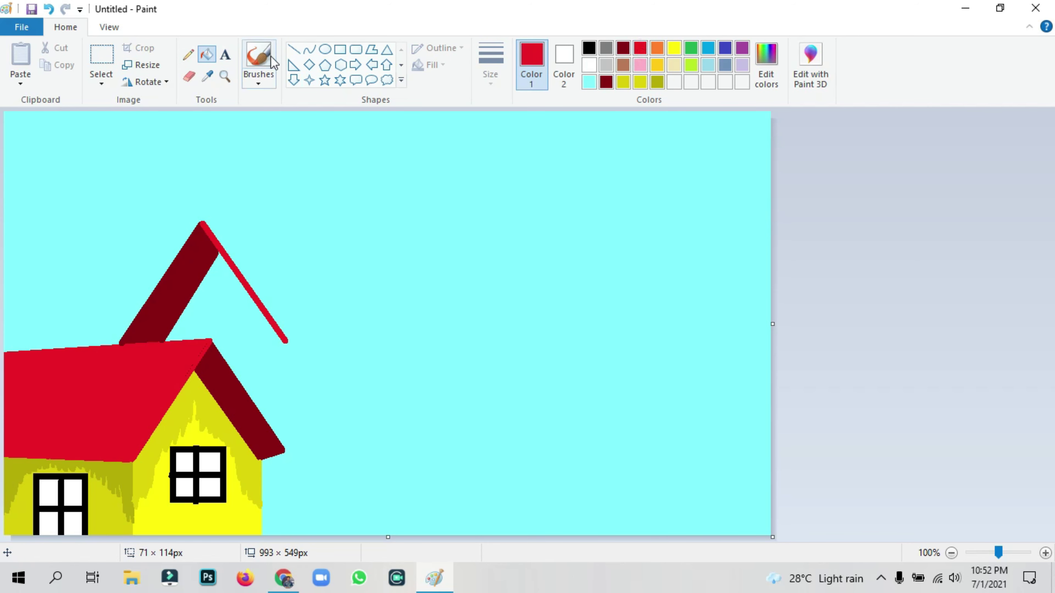
click(294, 49)
mouse_move(202, 223)
mouse_down()
mouse_move(429, 295)
mouse_move(414, 241)
mouse_move(426, 232)
mouse_move(431, 279)
mouse_move(445, 271)
mouse_move(473, 332)
mouse_move(494, 339)
mouse_move(474, 313)
mouse_up()
click(843, 192)
click(509, 344)
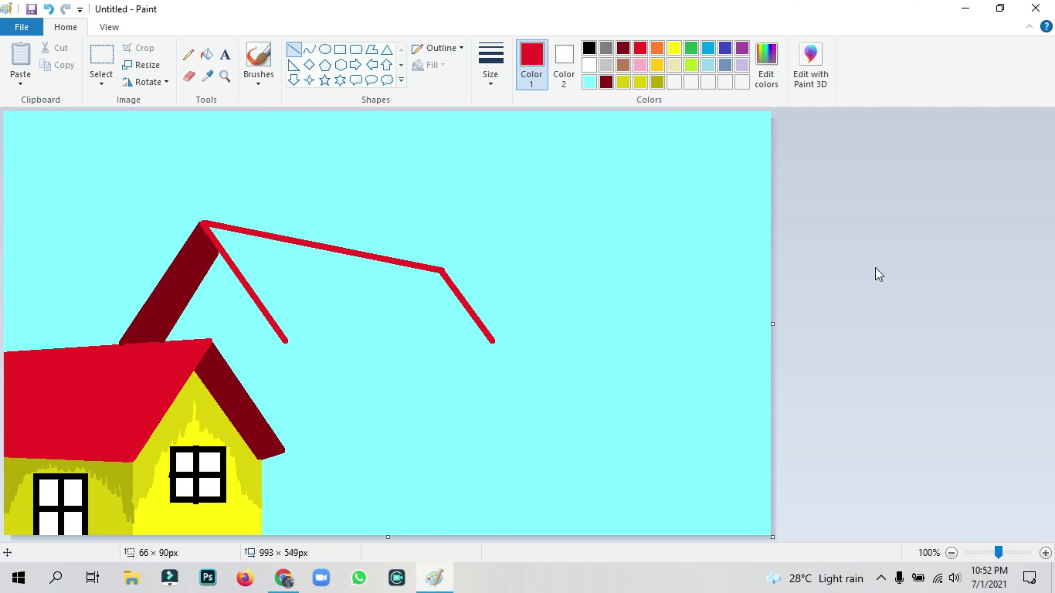
drag(284, 340, 479, 342)
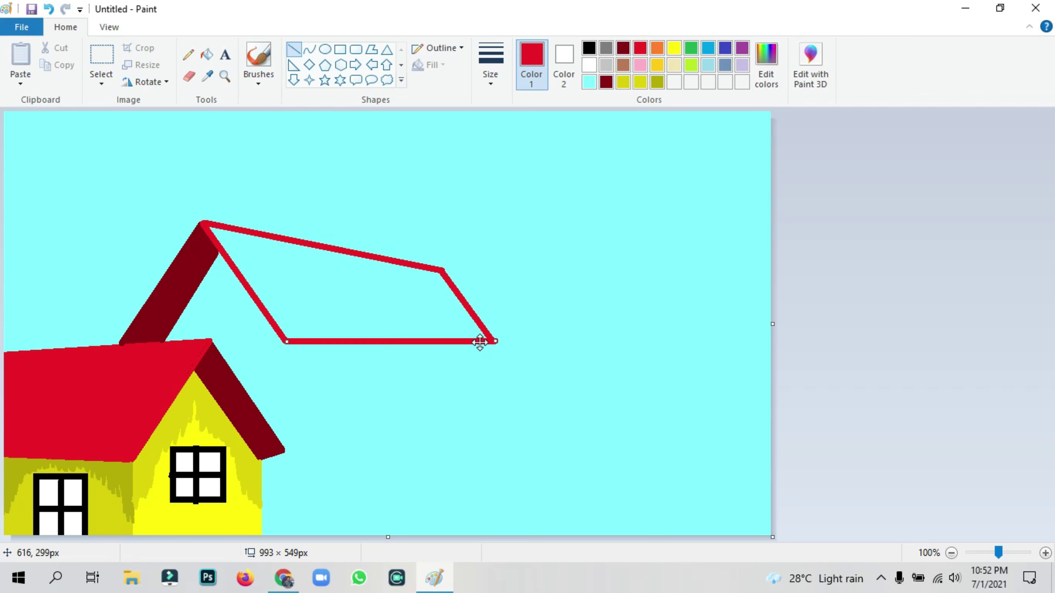
click(922, 227)
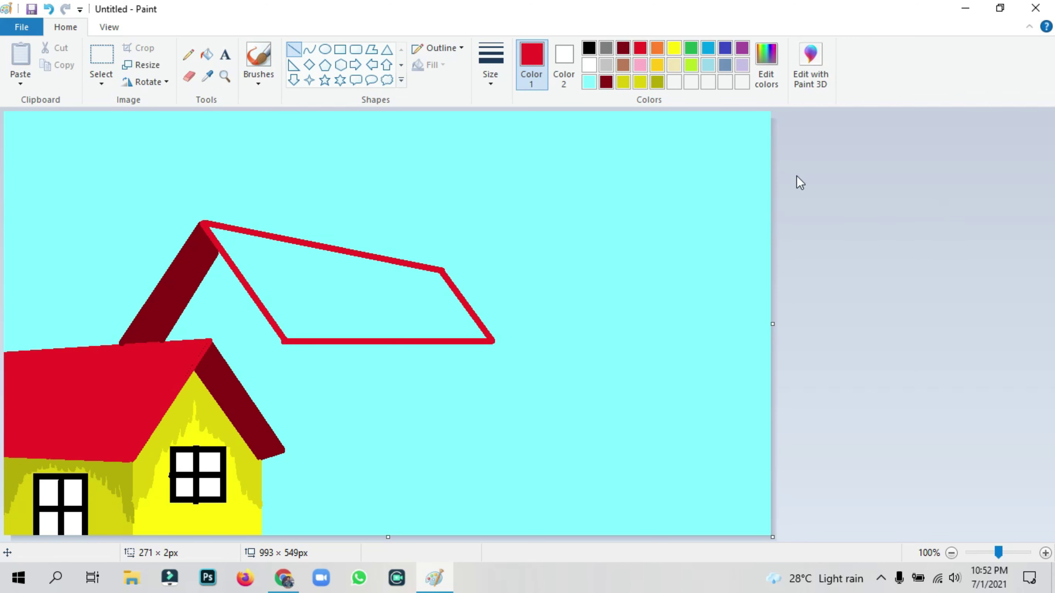
Mix a light gray of RGB 202, 202, 202 and draw a vertical wall edge about 254 px long down from the eave's near corner
click(606, 64)
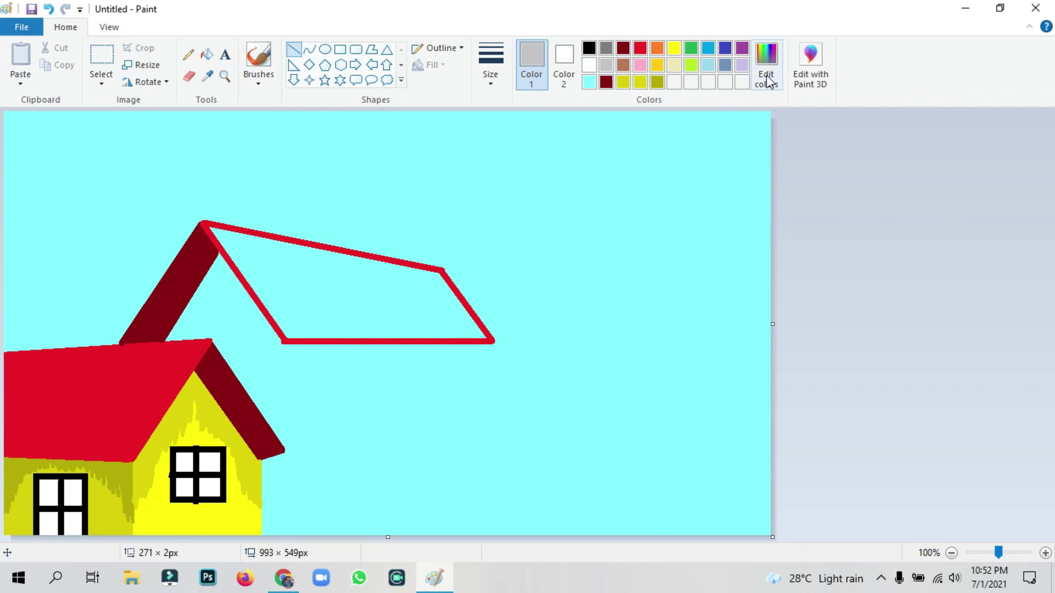
click(766, 62)
click(684, 214)
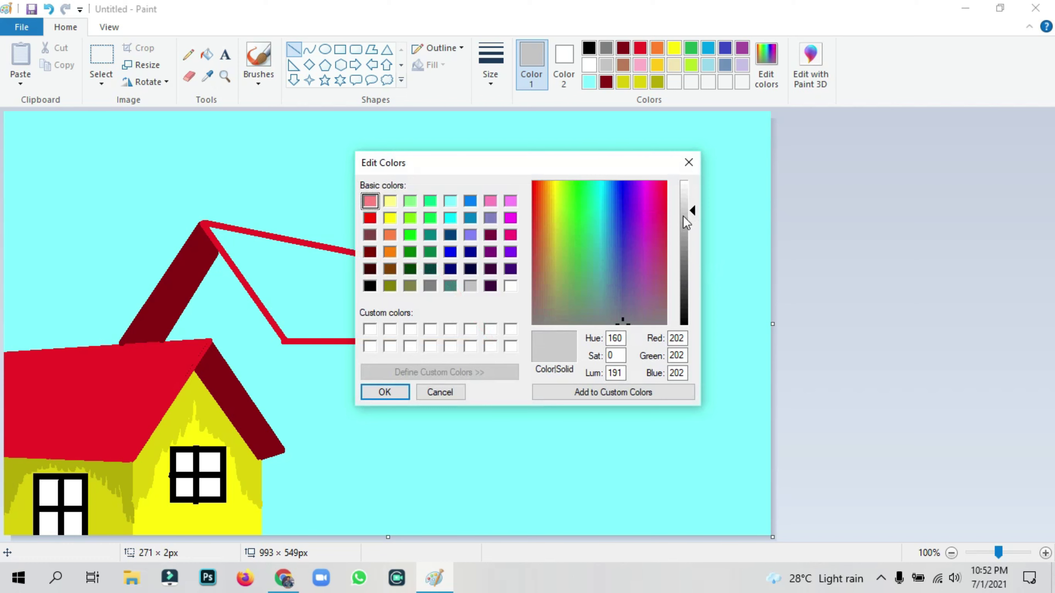
click(389, 397)
drag(294, 345, 294, 540)
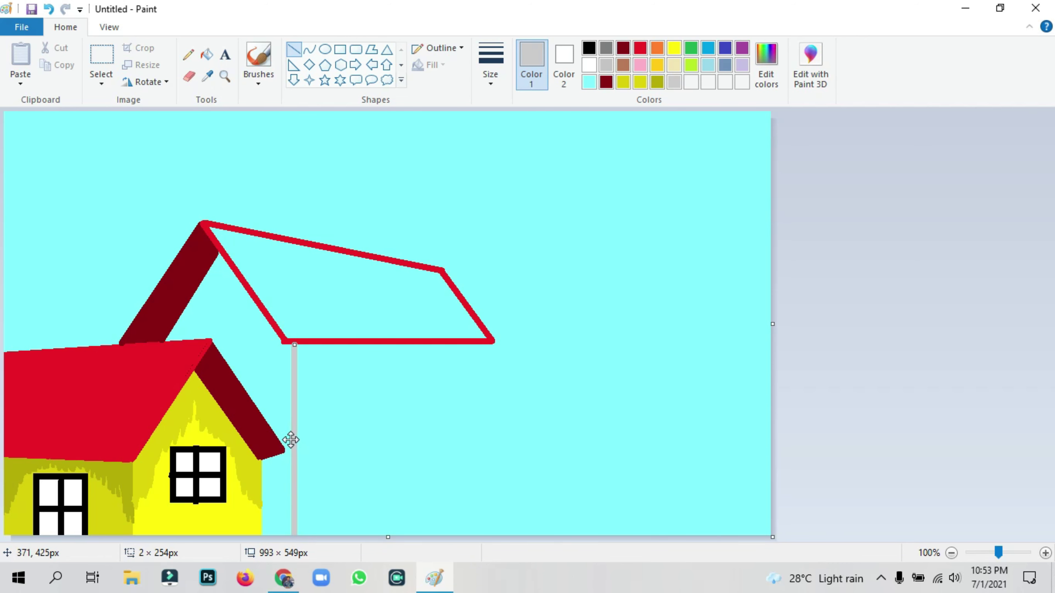
mouse_move(293, 440)
mouse_down()
mouse_move(328, 436)
mouse_move(281, 436)
mouse_move(289, 437)
mouse_up()
click(513, 215)
Fill the second house's gable wall with the light gray and its roof slope with red
click(205, 62)
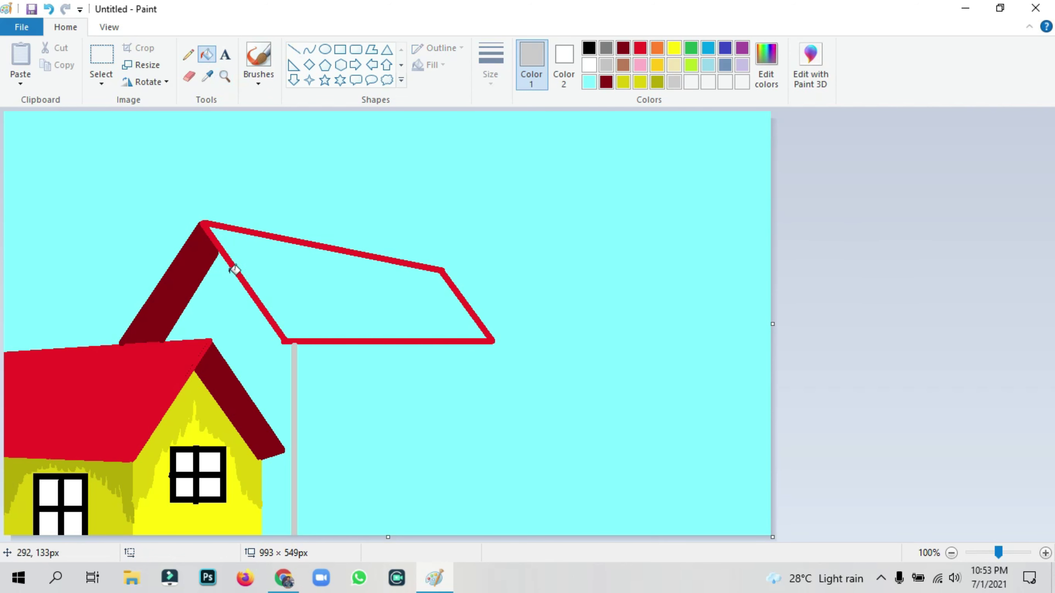
click(214, 292)
click(640, 49)
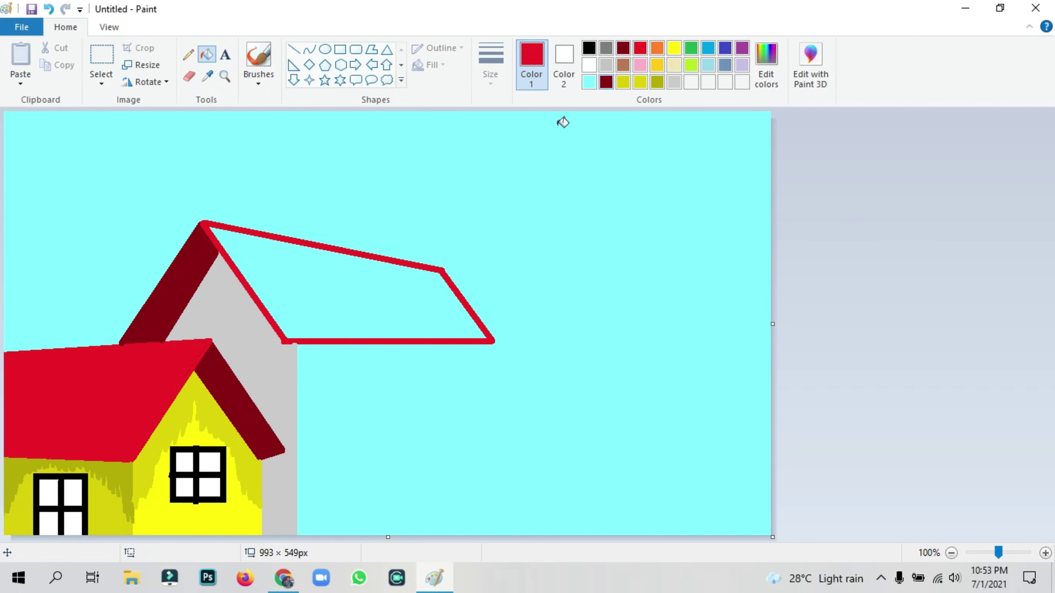
click(333, 311)
Darken the custom light gray to RGB 172, 172, 172
click(675, 82)
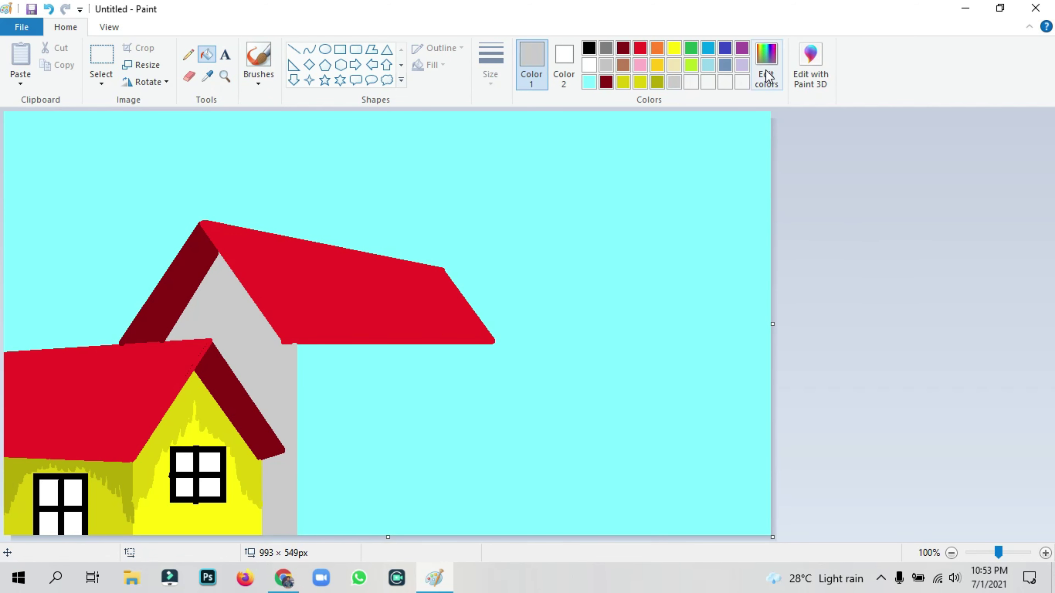
click(766, 63)
drag(689, 215, 689, 229)
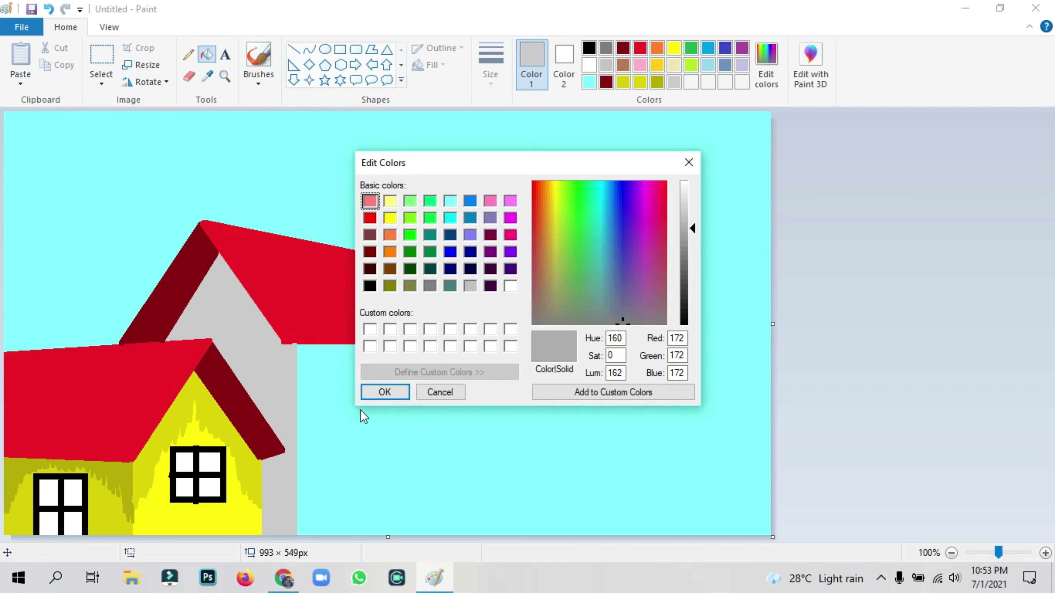
click(385, 393)
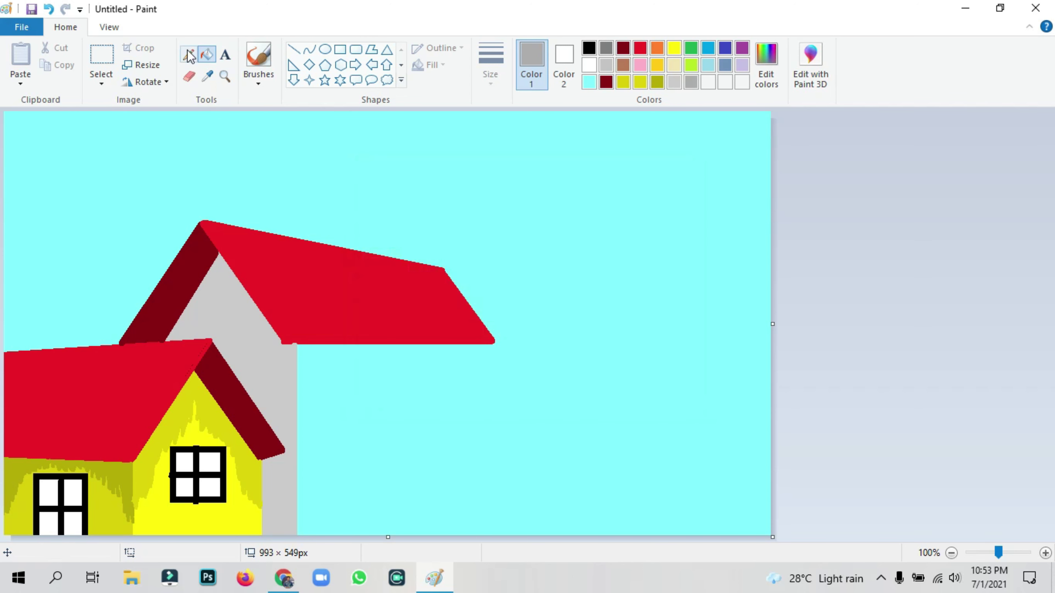
Draw the side wall's vertical outer edge below the eave's far corner and fill the side wall with the medium gray
click(294, 49)
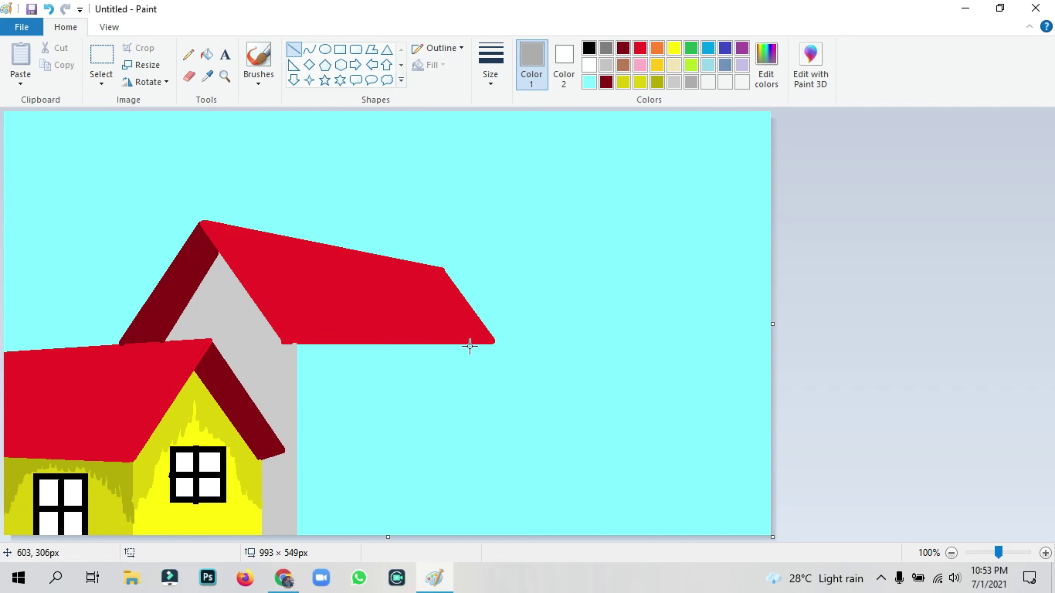
mouse_move(485, 345)
mouse_down()
mouse_move(481, 547)
mouse_move(479, 507)
mouse_up()
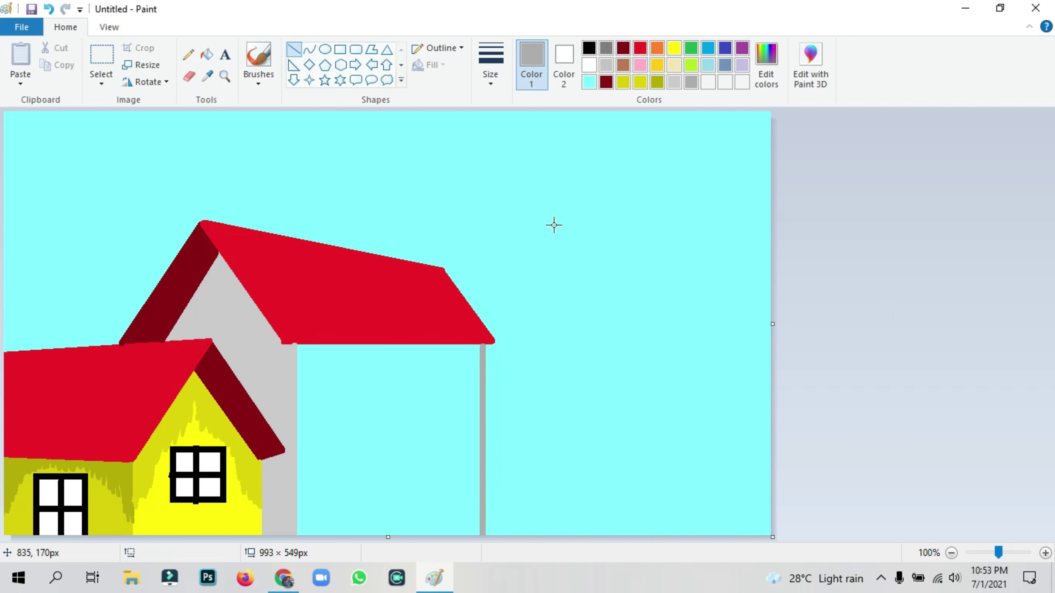
click(206, 54)
click(384, 419)
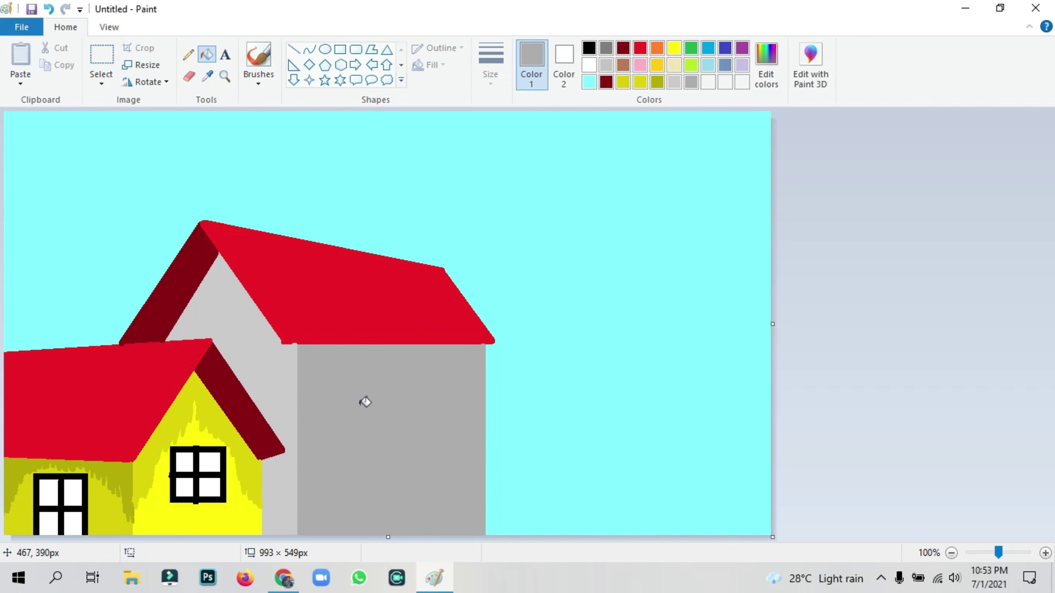
Mix a darker shade of the custom light gray for shading the gable wall
click(674, 82)
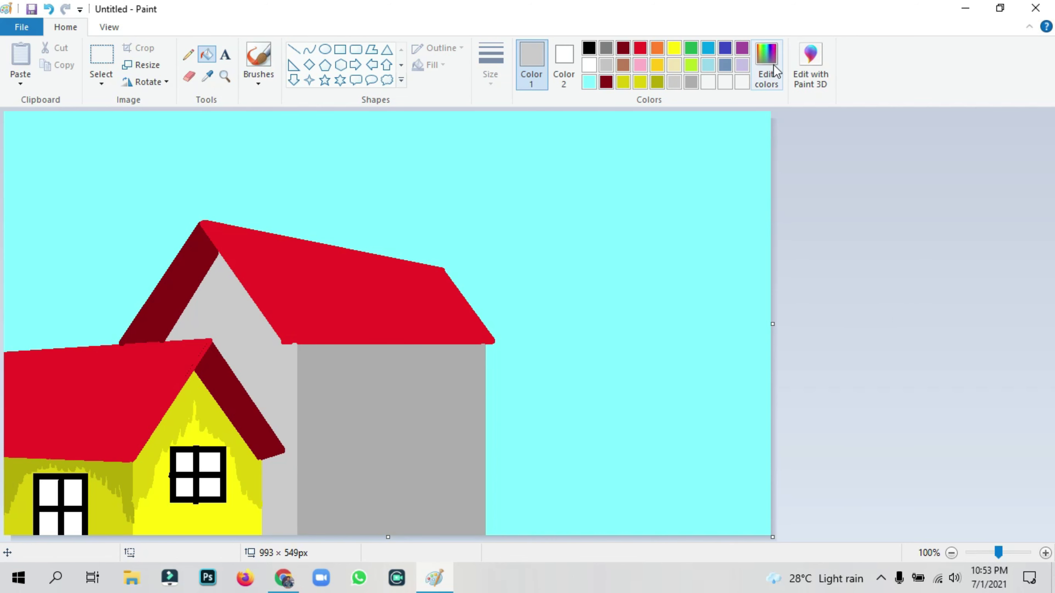
click(767, 62)
drag(687, 212, 688, 231)
click(385, 393)
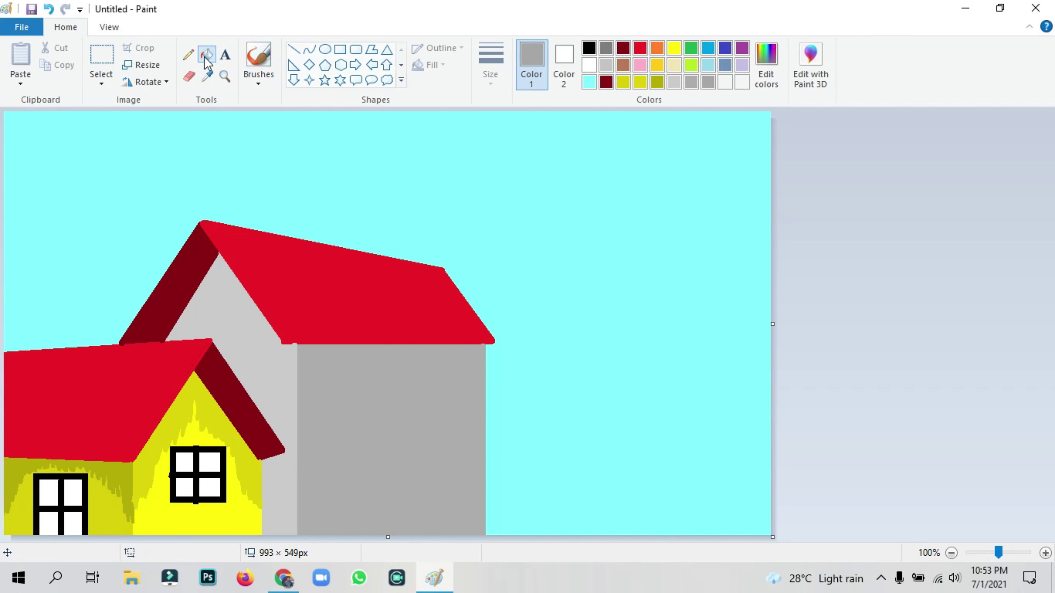
Draw a jagged shadow edge along both sides of the gray gable wall with the Pencil and fill the areas under the roof in the same gray
click(188, 54)
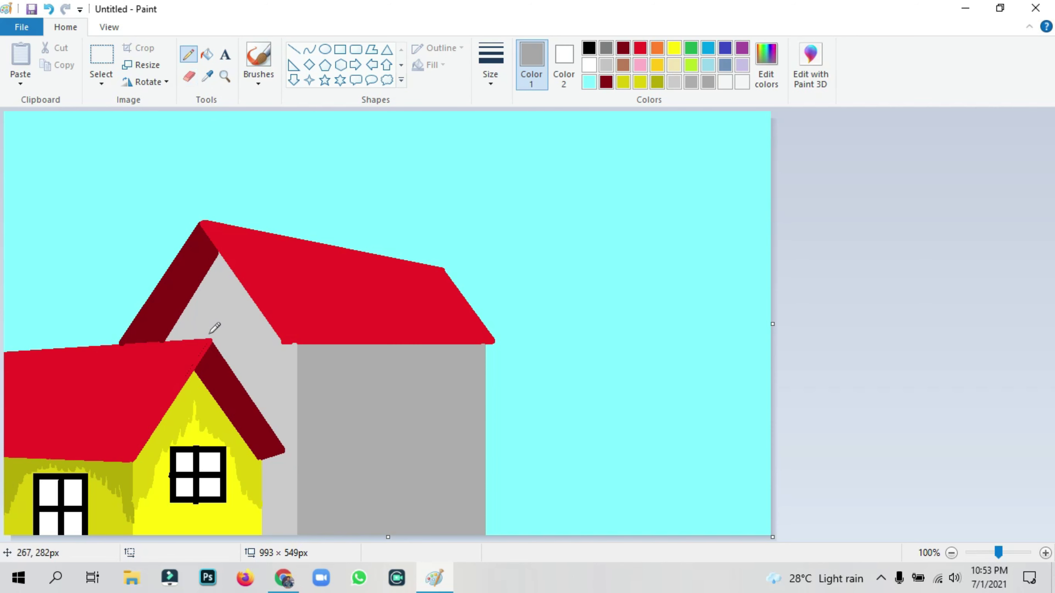
mouse_move(207, 320)
mouse_down()
mouse_move(205, 330)
mouse_move(216, 307)
mouse_up()
key(ctrl+z)
mouse_move(224, 258)
mouse_down()
mouse_move(257, 360)
mouse_move(302, 409)
mouse_up()
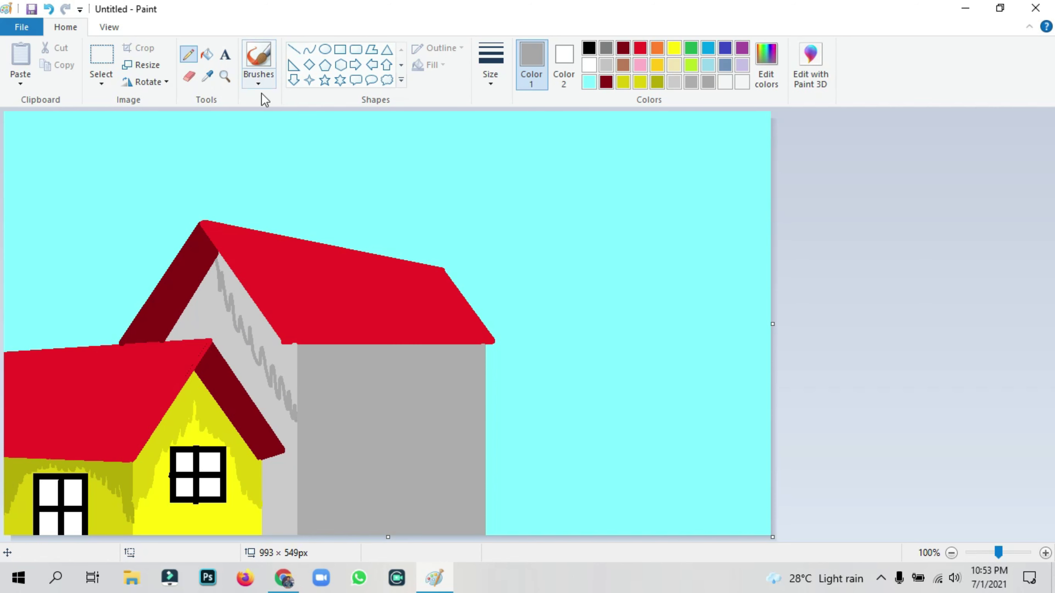
drag(216, 275, 201, 327)
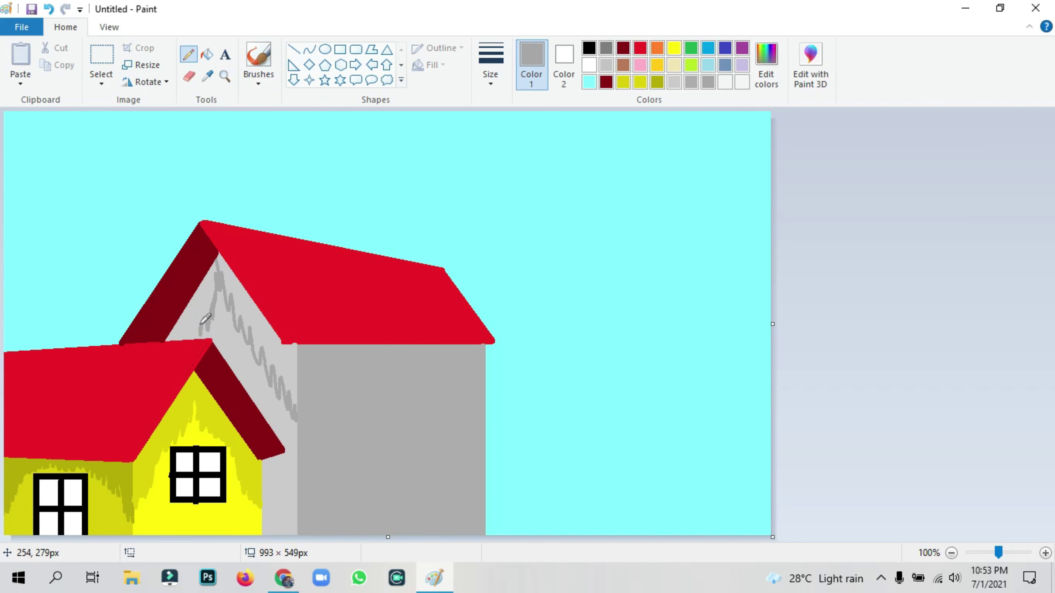
click(206, 54)
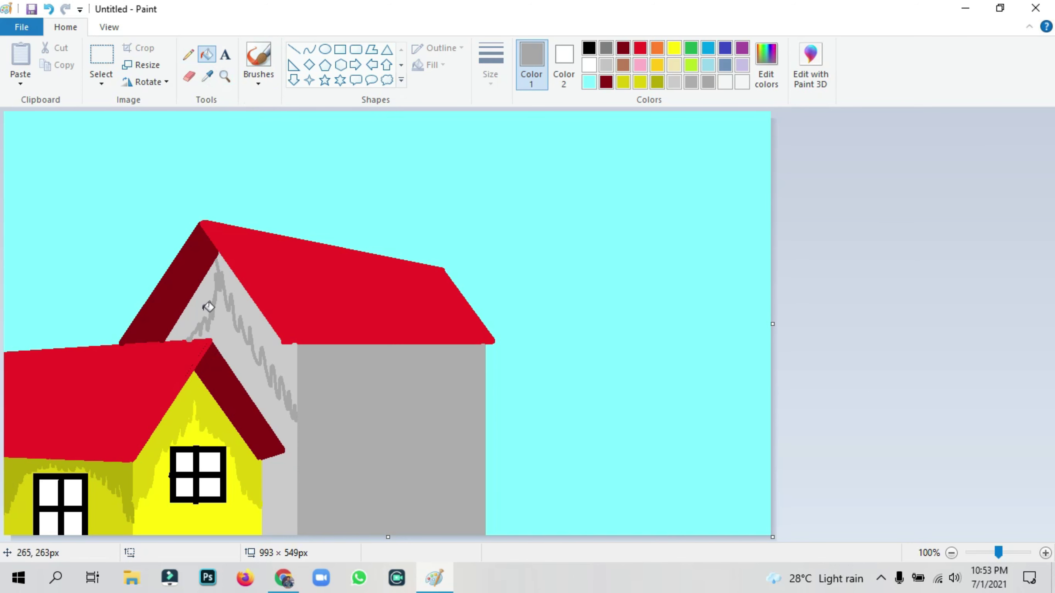
click(207, 305)
click(251, 318)
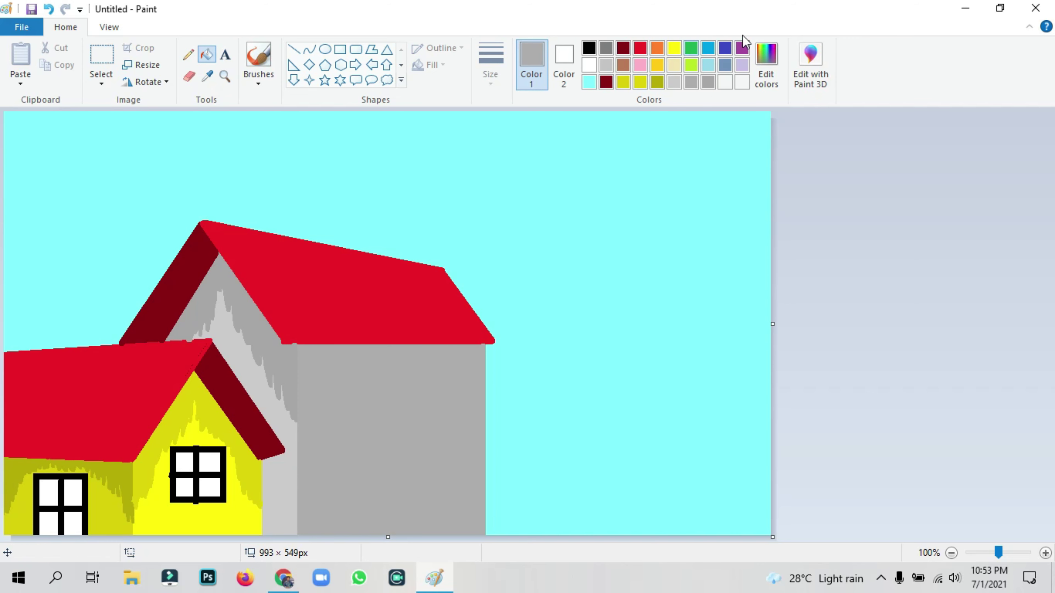
Darken the current gray to RGB 138, 138, 138
click(765, 77)
drag(689, 243, 680, 247)
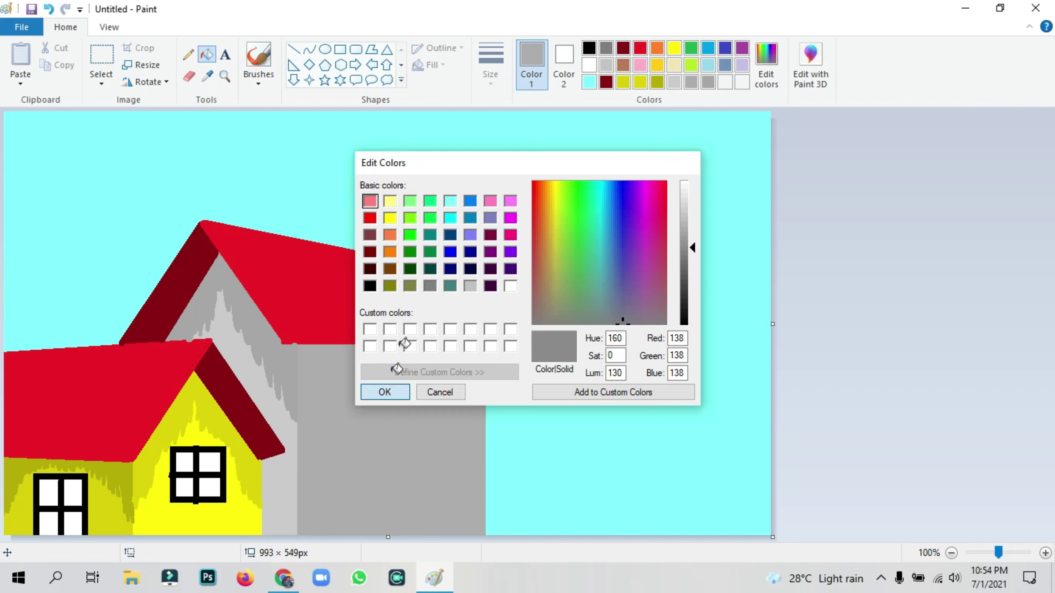
click(384, 393)
Draw a jagged shadow arch on the gray side wall with the Pencil, redoing its middle with a deeper dip, and try to fill the area above it
click(187, 56)
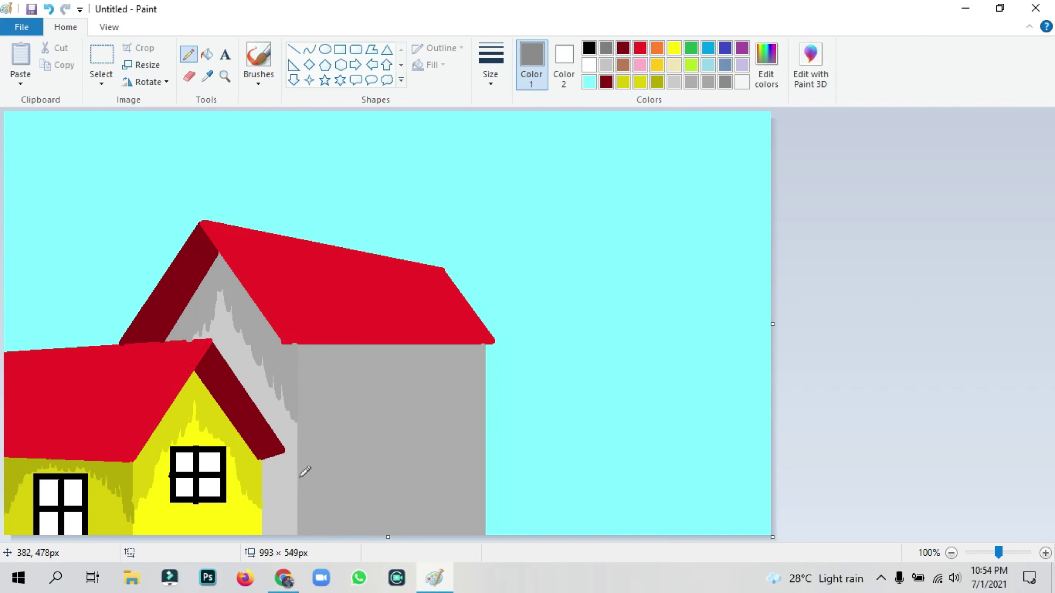
drag(306, 485, 348, 361)
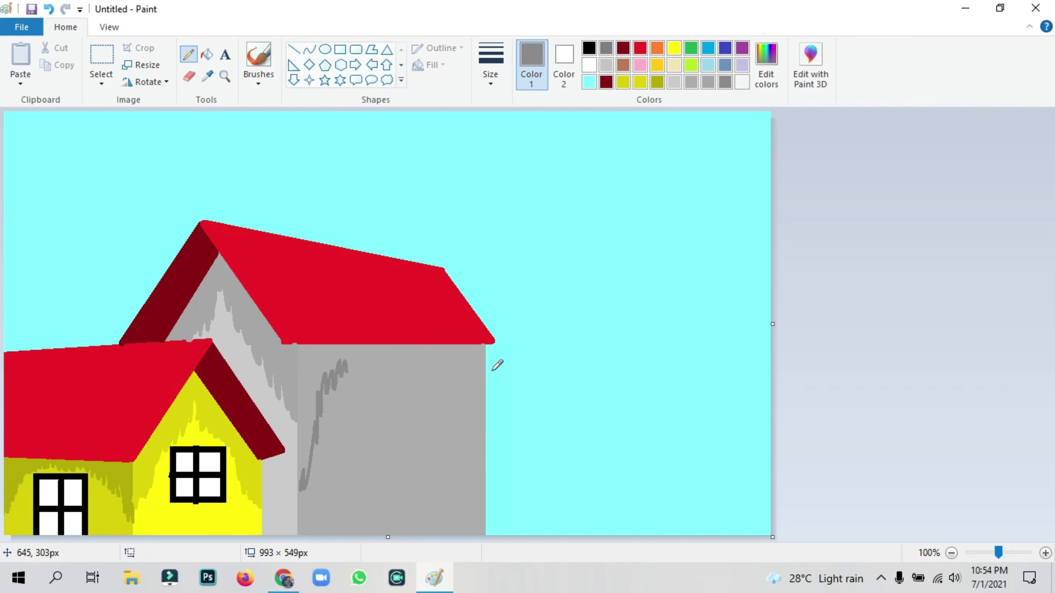
mouse_move(484, 501)
mouse_down()
mouse_move(457, 391)
mouse_move(436, 357)
mouse_up()
mouse_move(349, 360)
mouse_down()
mouse_move(369, 370)
mouse_move(416, 363)
mouse_up()
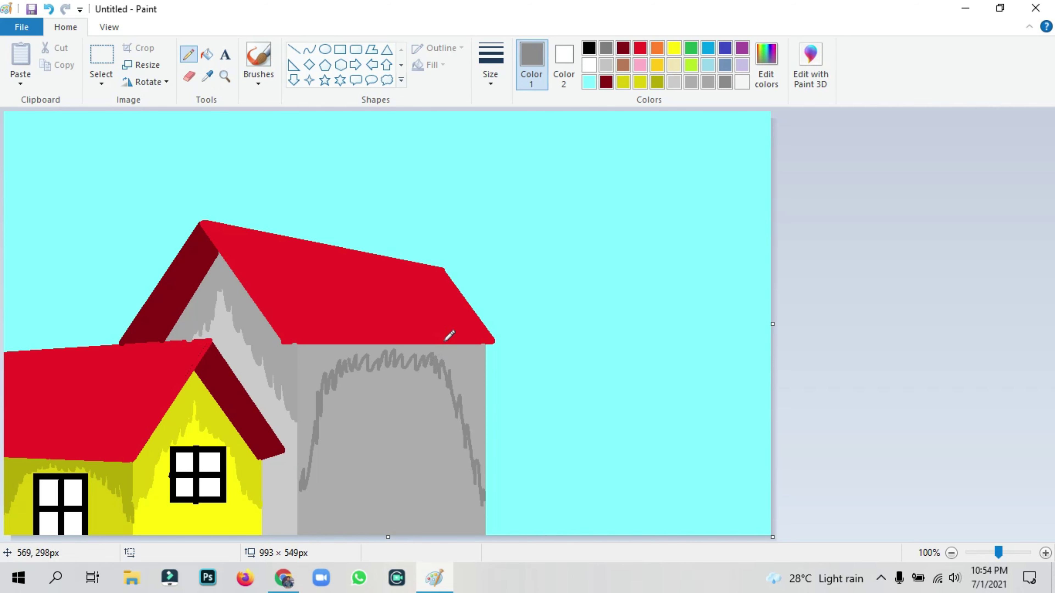
key(ctrl+z)
mouse_move(348, 367)
mouse_down()
mouse_move(374, 419)
mouse_move(392, 364)
mouse_move(432, 357)
mouse_up()
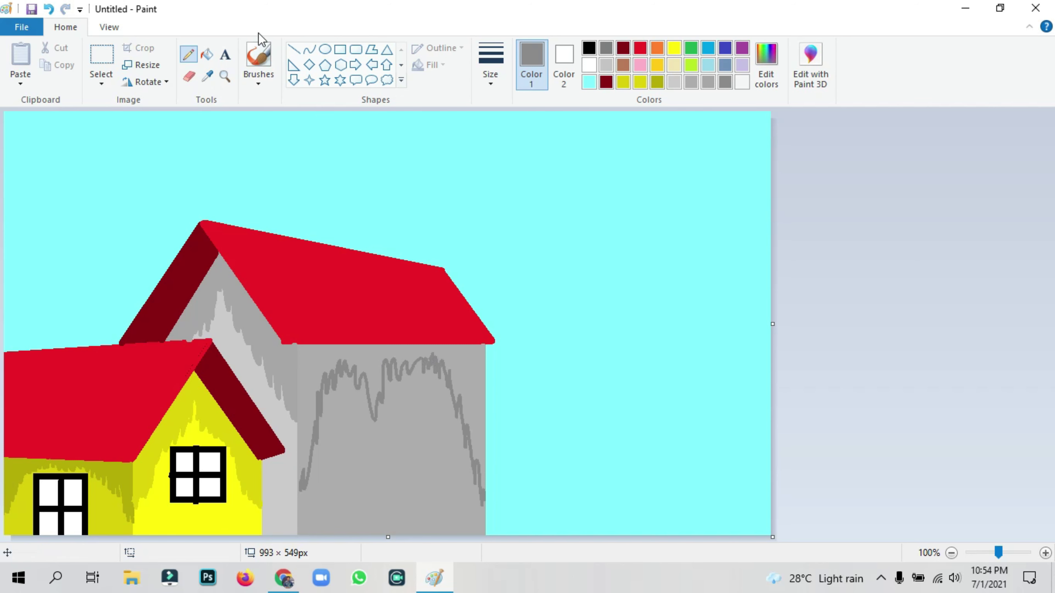
click(206, 54)
click(411, 360)
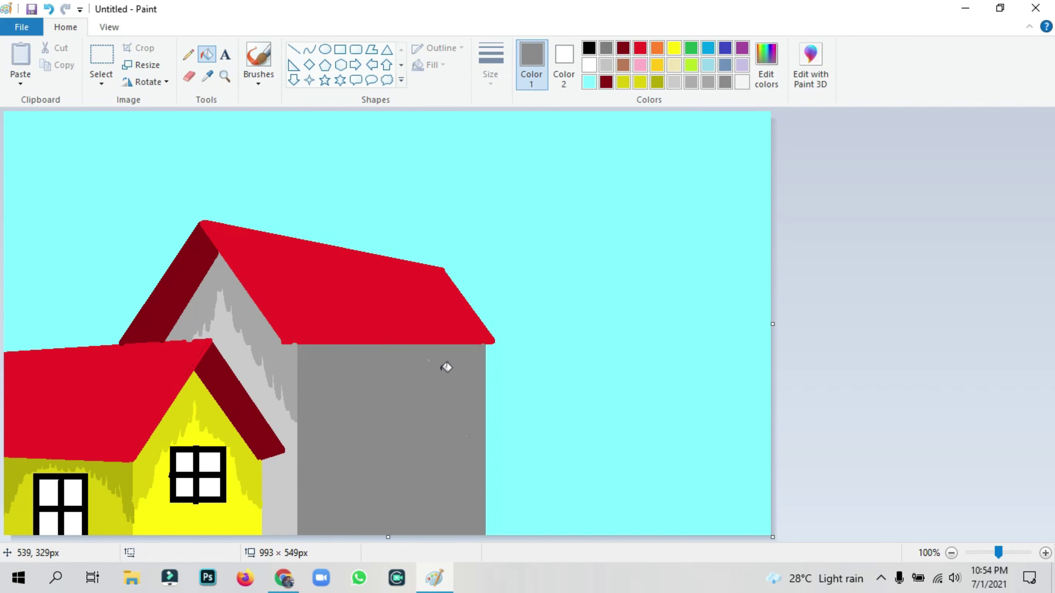
Undo the last fill, close the shadow arch's outline with the Pencil and fill only the area above it in dark gray
key(ctrl+z)
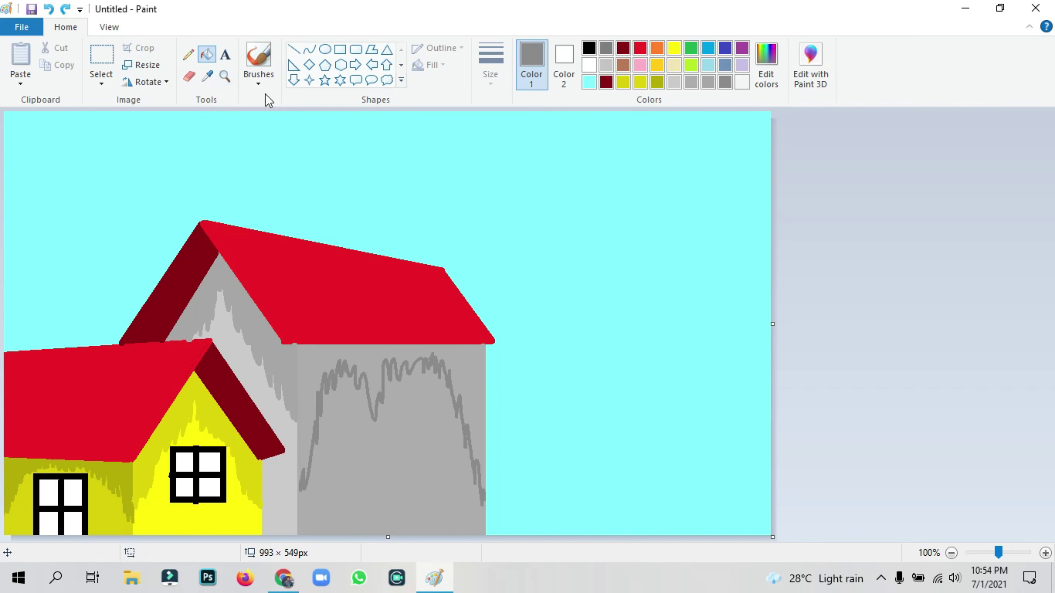
click(191, 55)
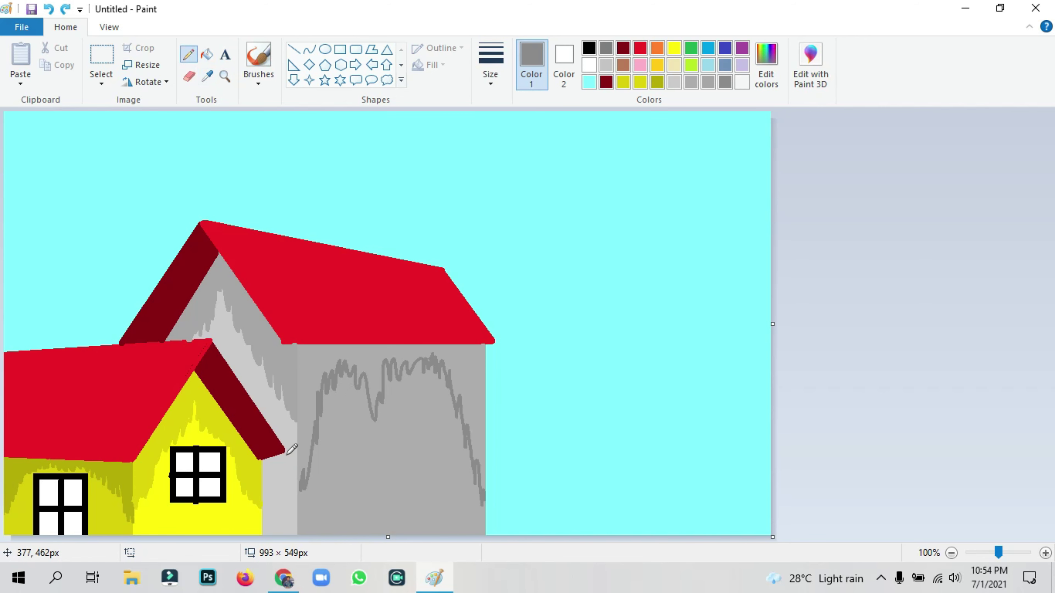
click(207, 54)
click(329, 345)
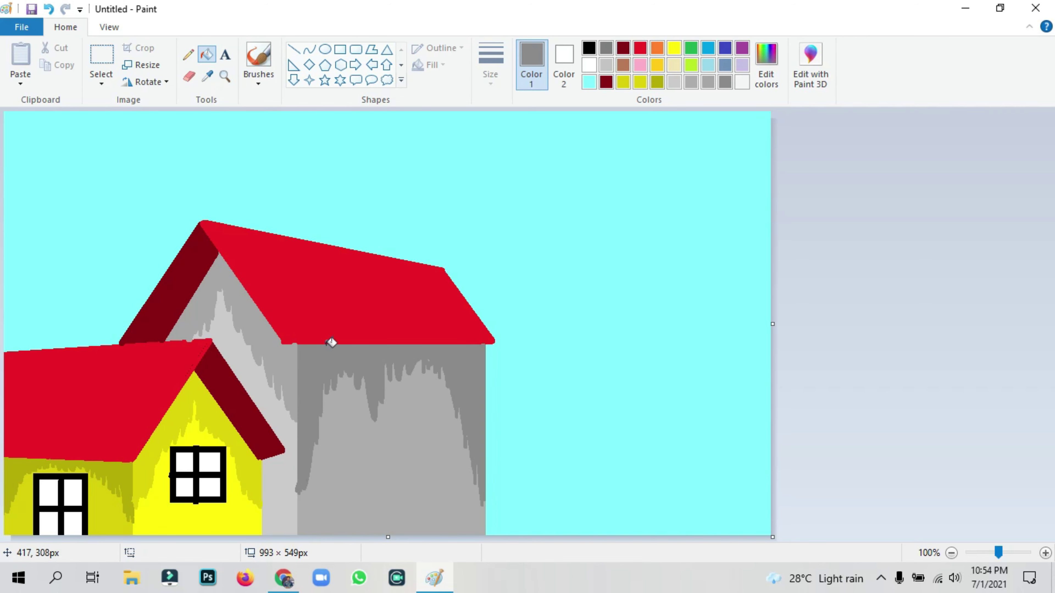
Draw a thick black rectangle about 85 × 184 px on the gray side wall, centred below the shadow and reaching the canvas edge
click(340, 49)
click(491, 77)
click(542, 200)
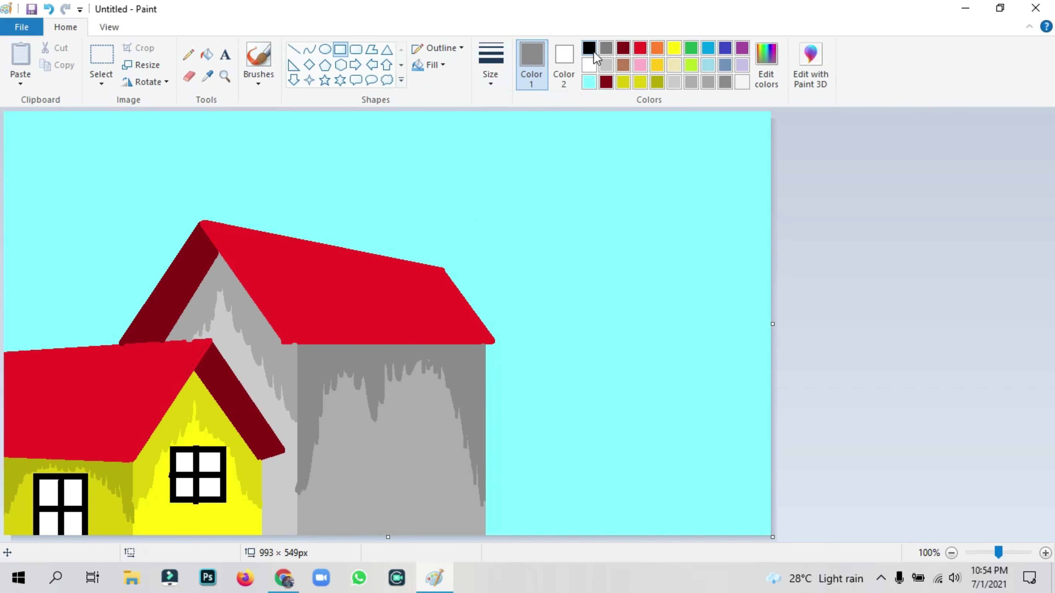
click(589, 47)
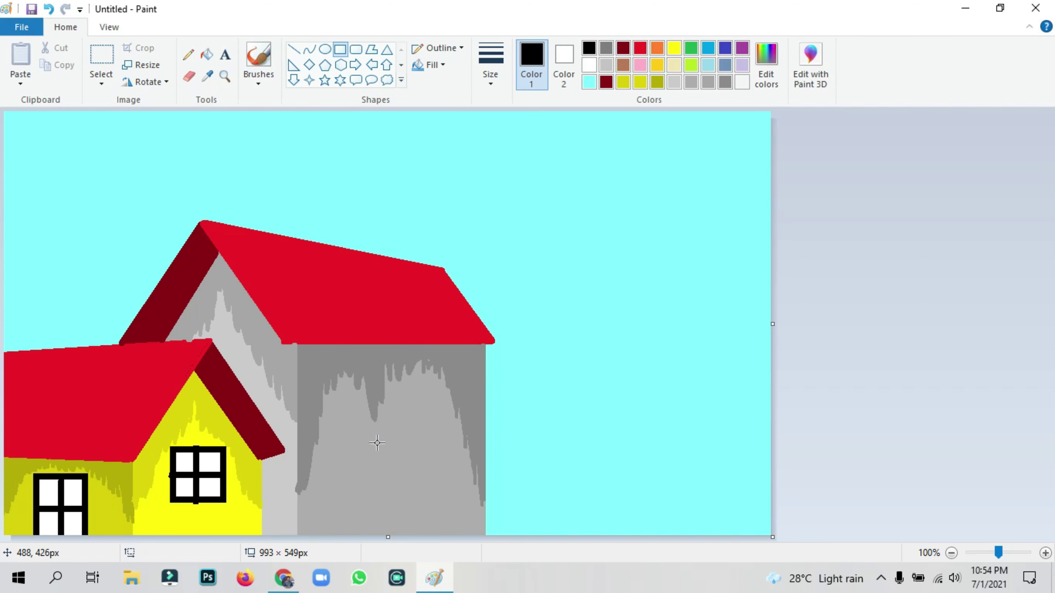
drag(356, 440, 419, 556)
drag(382, 511, 382, 480)
drag(386, 406, 386, 395)
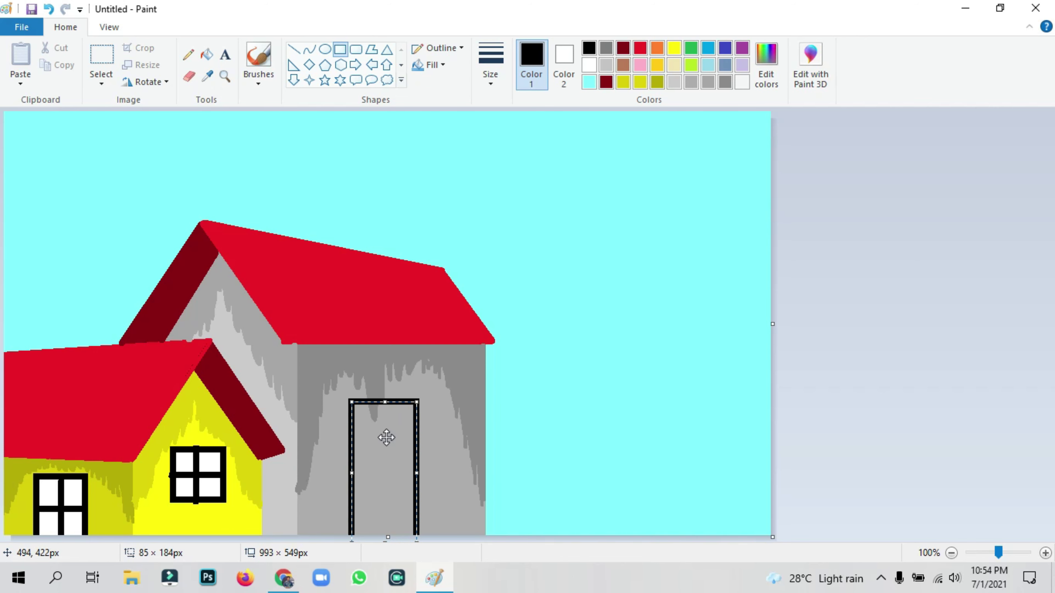
drag(385, 435, 384, 436)
click(862, 268)
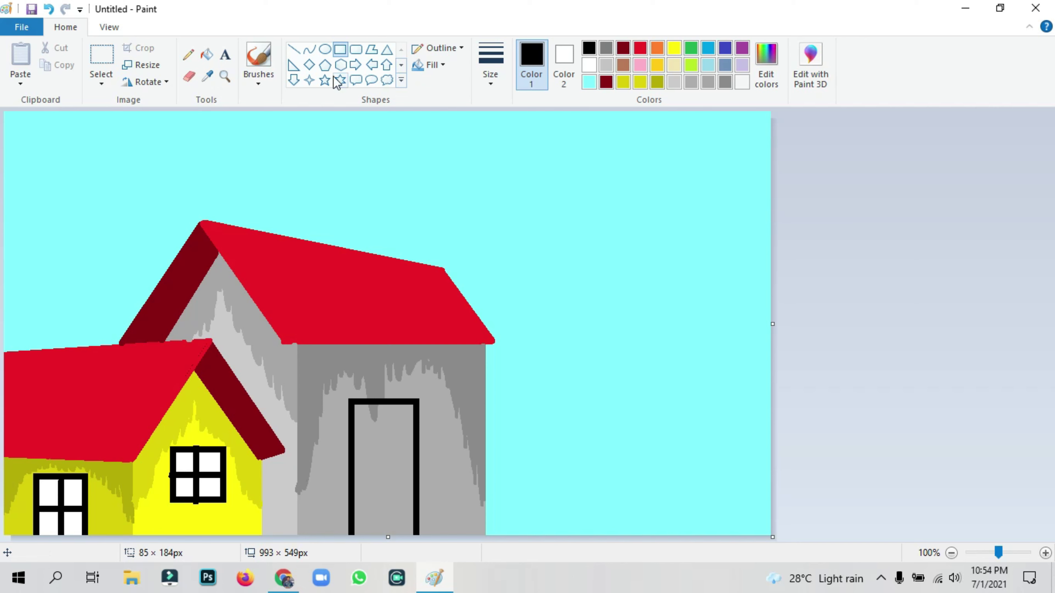
Divide the black rectangle into four panes with a vertical line down its middle and a horizontal line about 78 px long across it
click(294, 49)
mouse_move(379, 403)
mouse_down()
mouse_move(373, 451)
mouse_move(387, 552)
mouse_move(375, 562)
mouse_up()
drag(376, 523, 382, 521)
click(657, 371)
drag(354, 477, 414, 477)
click(746, 233)
Fill all four panes of the gray side wall's window with white
click(206, 54)
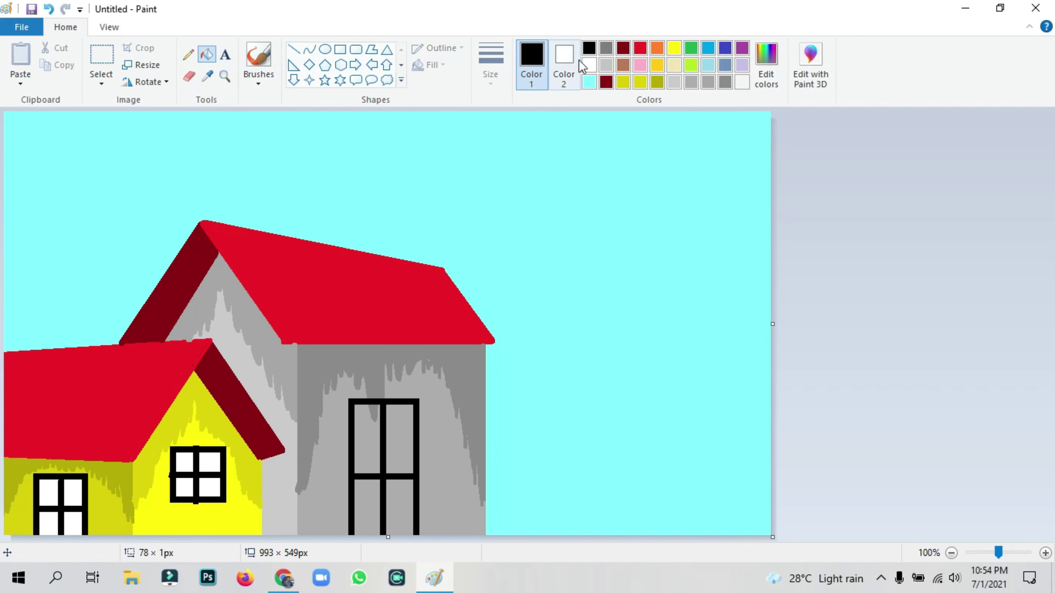
click(589, 65)
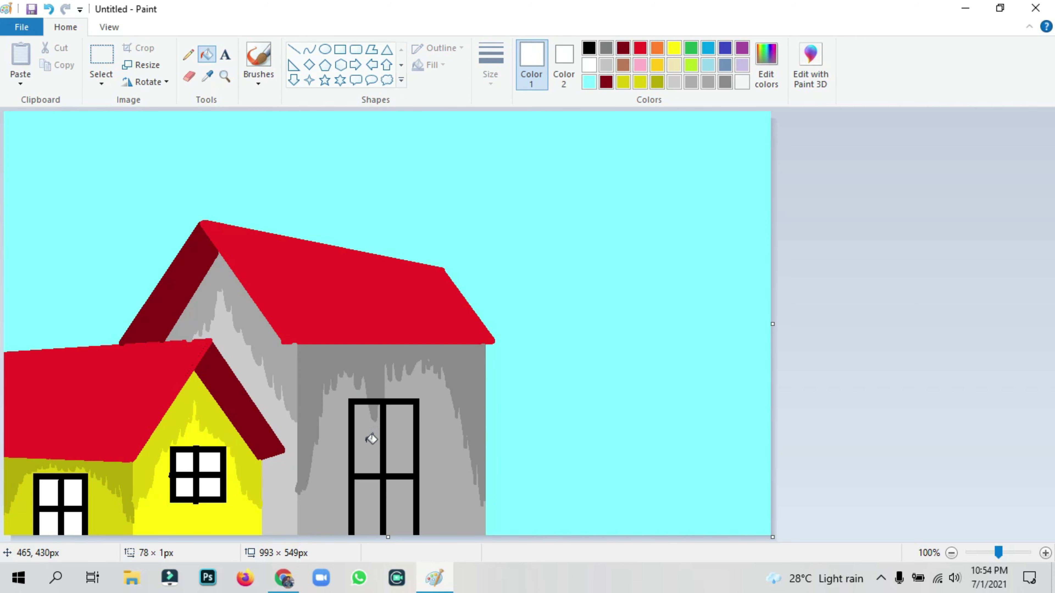
click(372, 442)
click(372, 510)
click(375, 410)
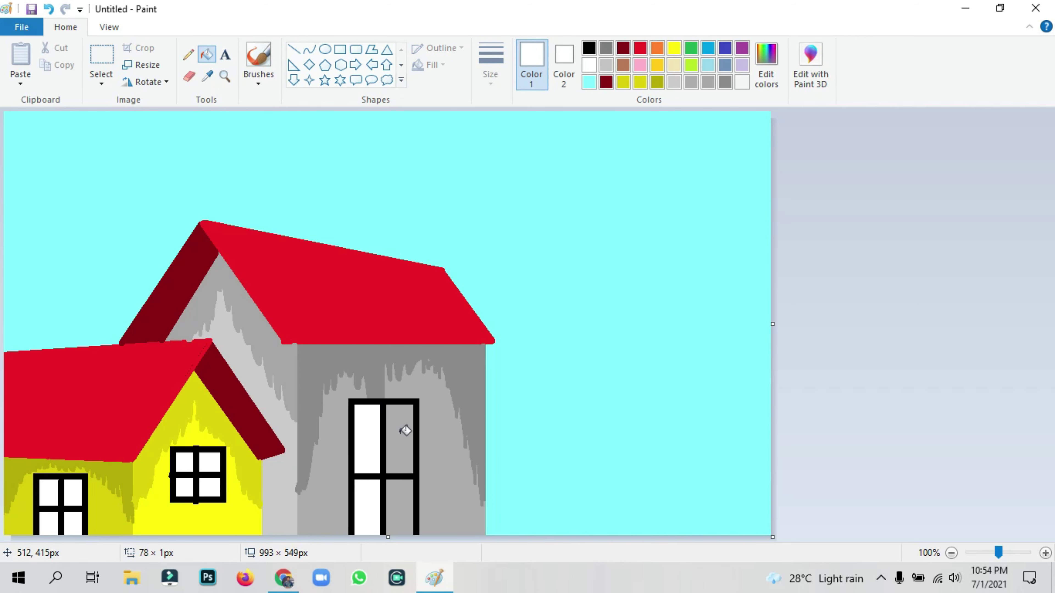
click(402, 428)
click(395, 501)
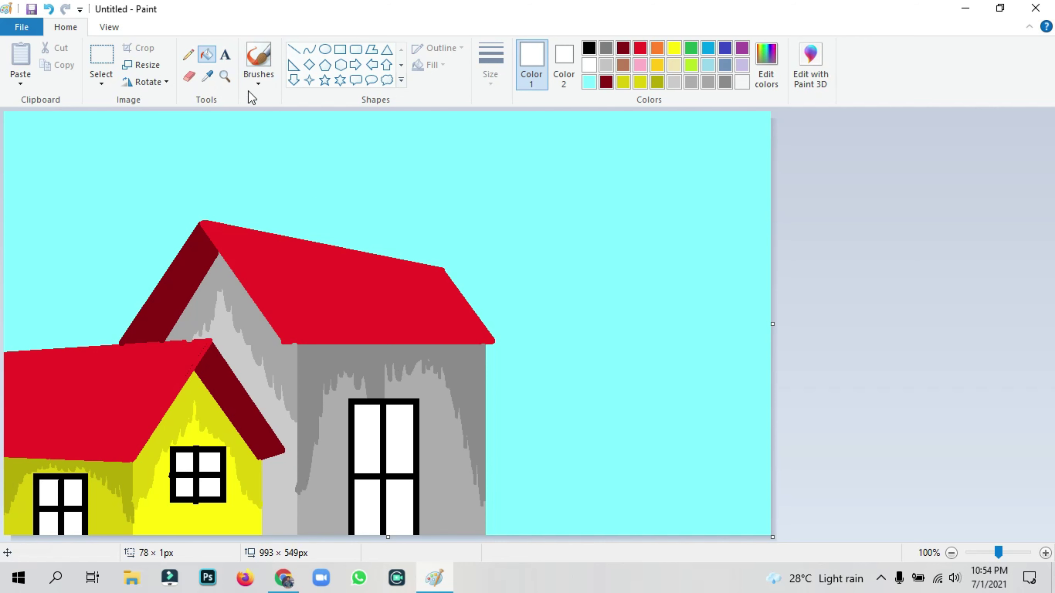
Set up the Line tool with the thickest width and darken the dark red to RGB 100, 0, 15
click(293, 50)
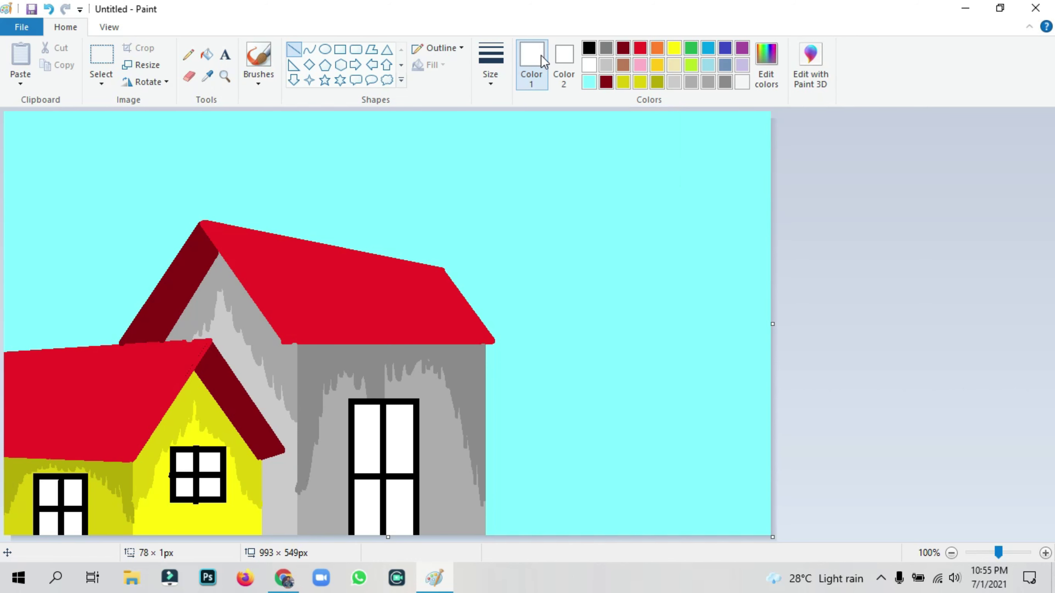
click(507, 54)
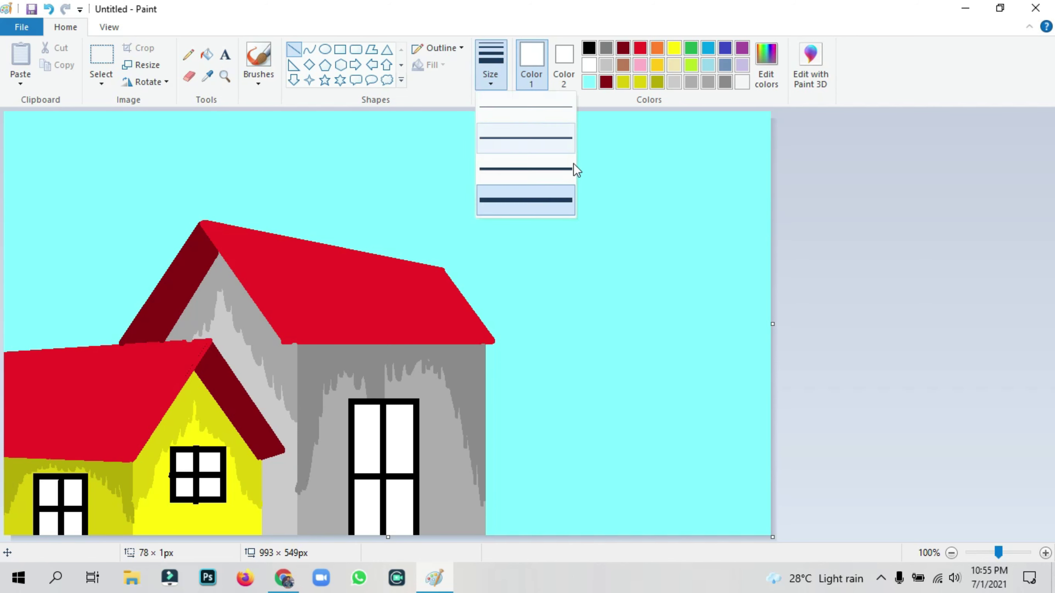
click(519, 200)
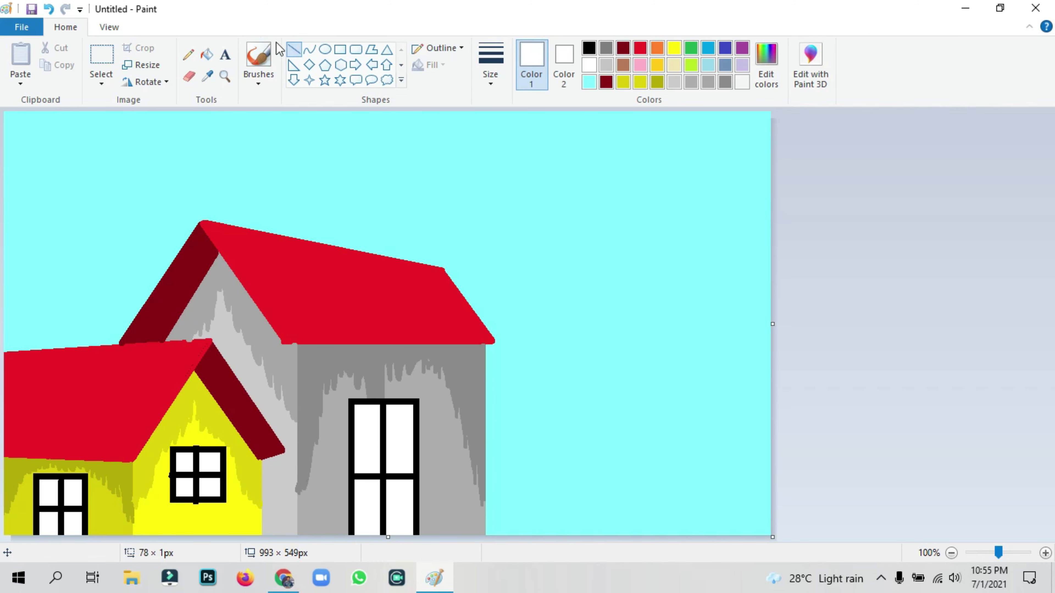
click(623, 48)
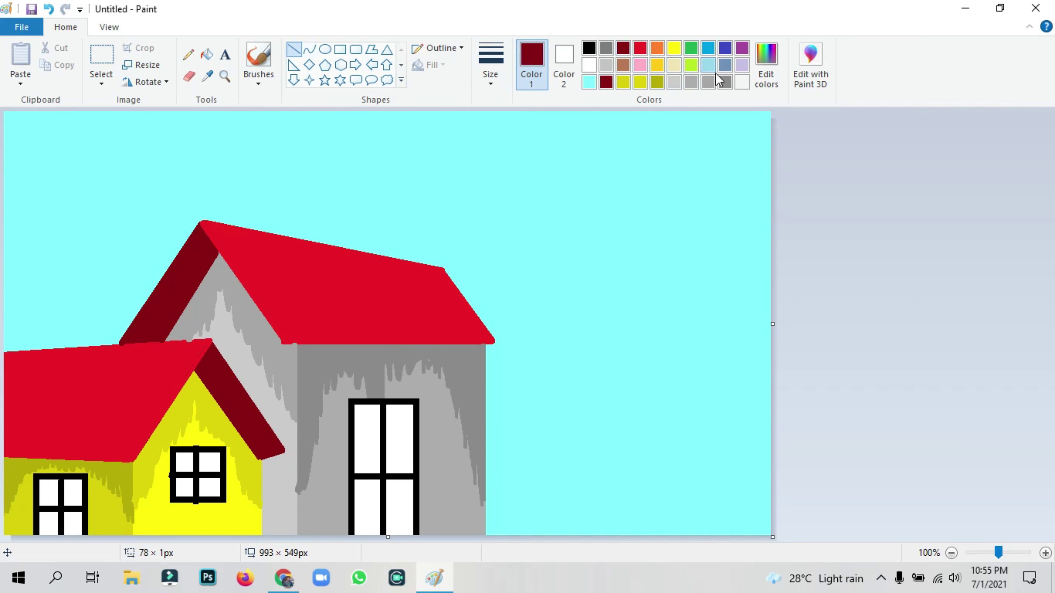
click(766, 58)
click(689, 295)
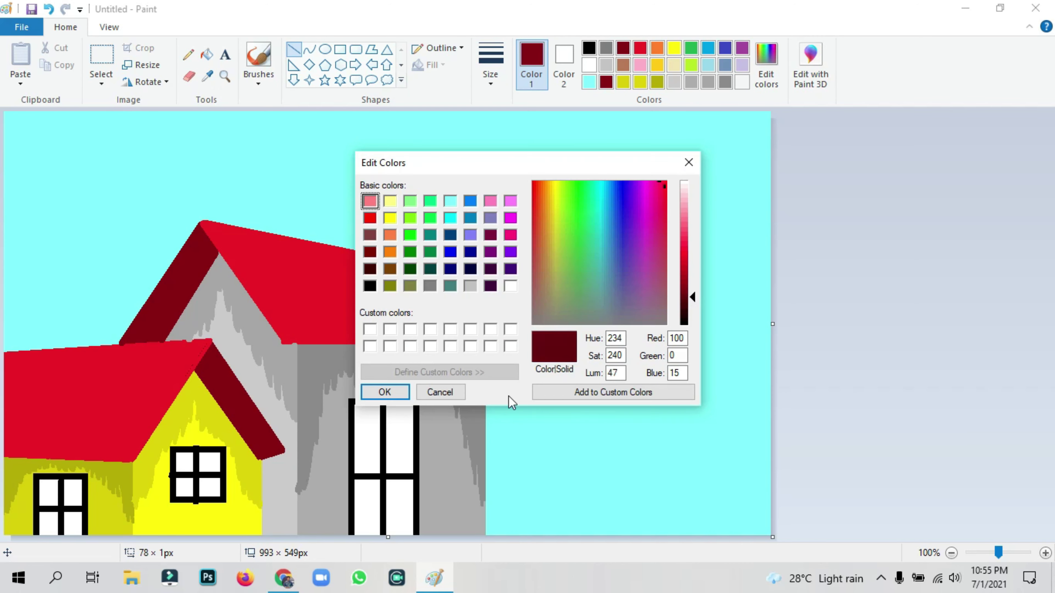
click(385, 392)
Draw a darker red shading line along the outer edge of the dark red gable strip on each house's roof
drag(202, 222, 124, 339)
drag(202, 224, 199, 226)
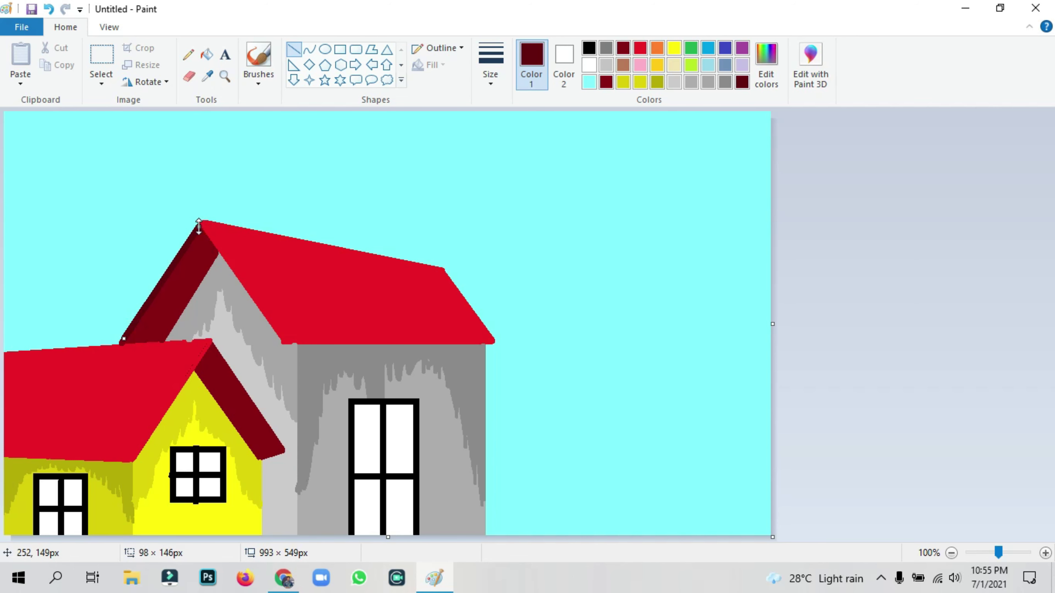
mouse_move(212, 345)
mouse_down()
mouse_move(238, 410)
mouse_move(284, 454)
mouse_up()
click(920, 287)
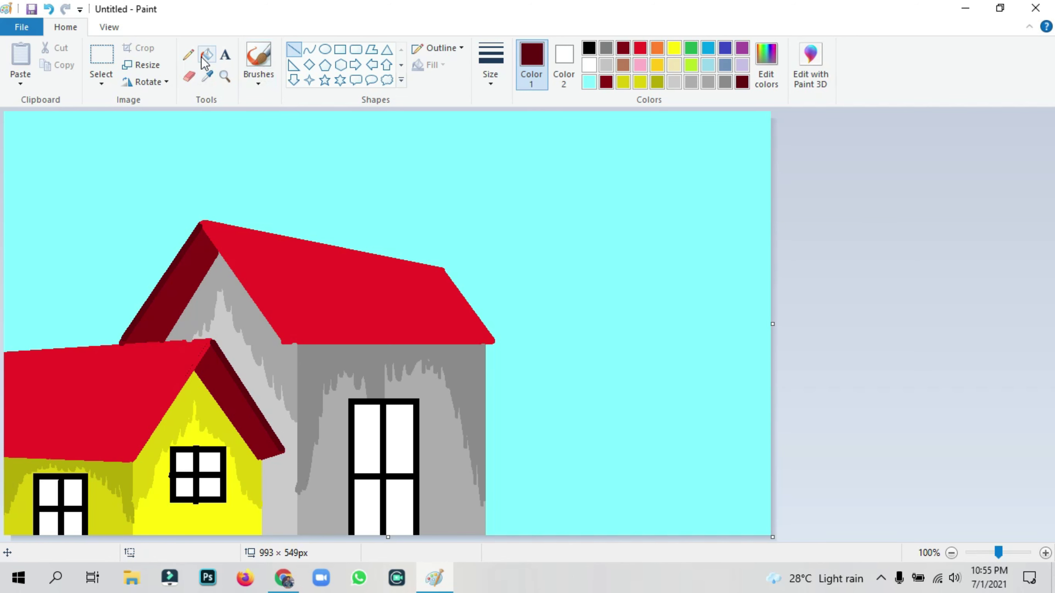
Outline a bumpy lime bush with the Pencil from the gray house's window across to the canvas's right edge
click(188, 54)
click(490, 63)
click(577, 134)
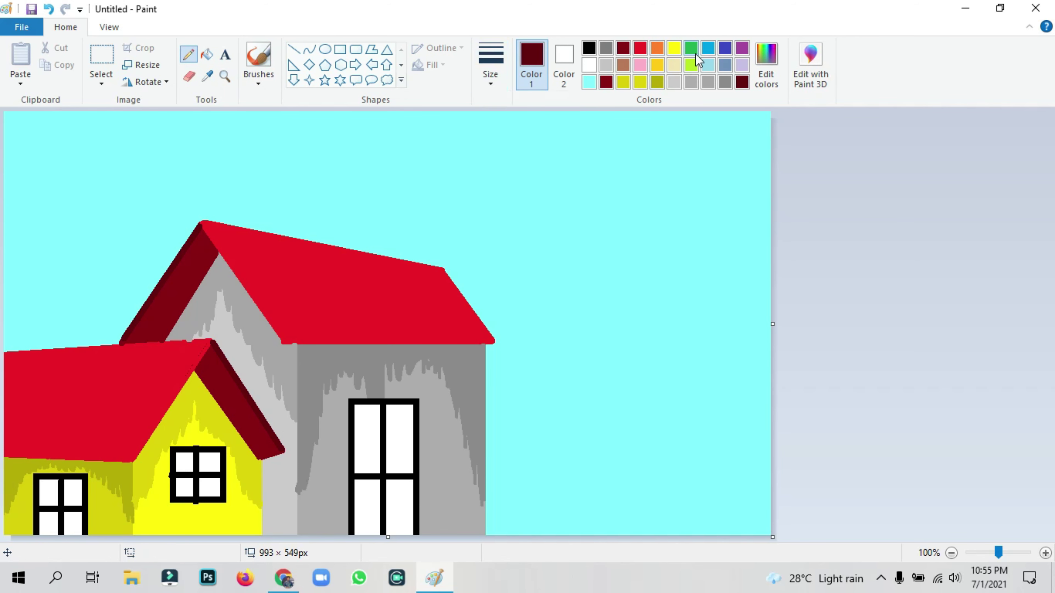
click(691, 65)
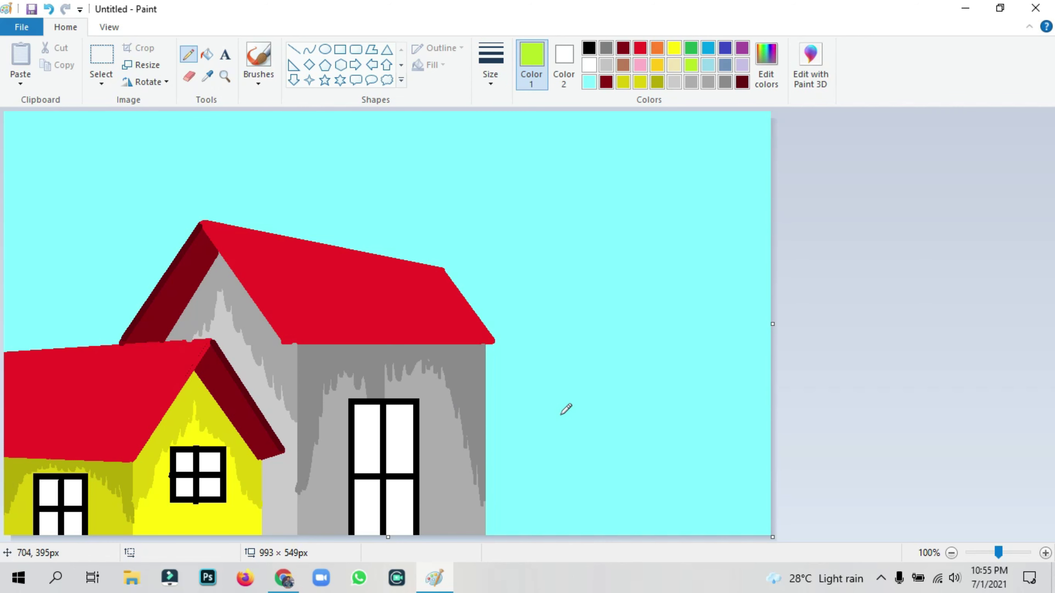
mouse_move(556, 445)
mouse_down()
mouse_move(533, 465)
mouse_move(516, 464)
mouse_move(532, 457)
mouse_move(513, 465)
mouse_move(503, 493)
mouse_move(469, 494)
mouse_move(396, 534)
mouse_move(411, 509)
mouse_move(378, 534)
mouse_move(486, 482)
mouse_move(446, 503)
mouse_move(475, 474)
mouse_move(515, 464)
mouse_move(484, 472)
mouse_move(520, 445)
mouse_move(566, 446)
mouse_move(551, 440)
mouse_move(570, 425)
mouse_move(616, 423)
mouse_move(627, 481)
mouse_up()
mouse_move(622, 424)
mouse_down()
mouse_move(675, 513)
mouse_move(671, 481)
mouse_move(676, 512)
mouse_move(717, 511)
mouse_move(767, 485)
mouse_move(732, 497)
mouse_up()
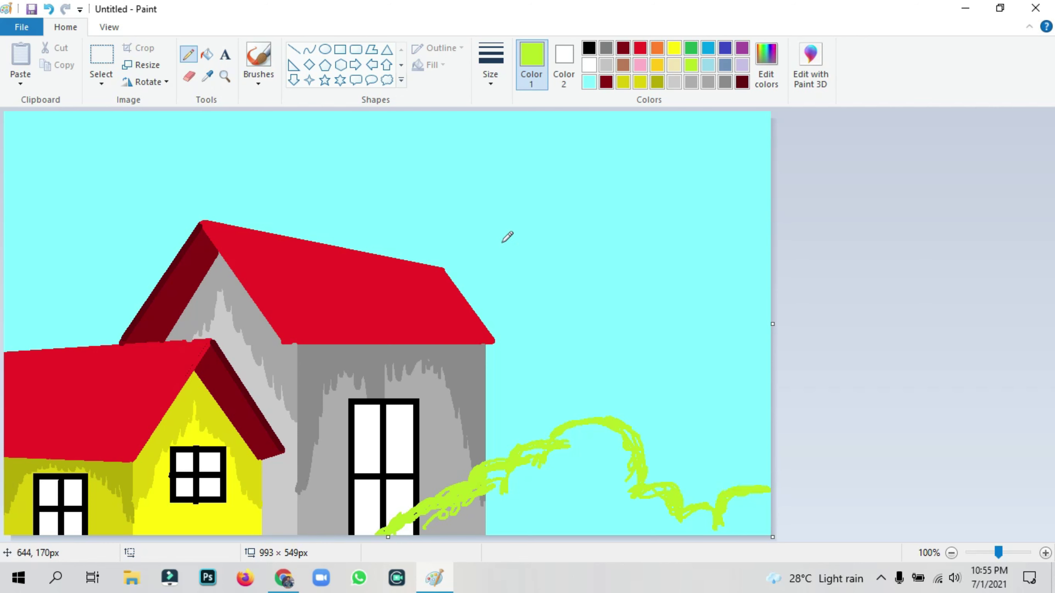
Fill the bush with lime and paint over its leftover gaps using the Brush at the third line width
click(207, 54)
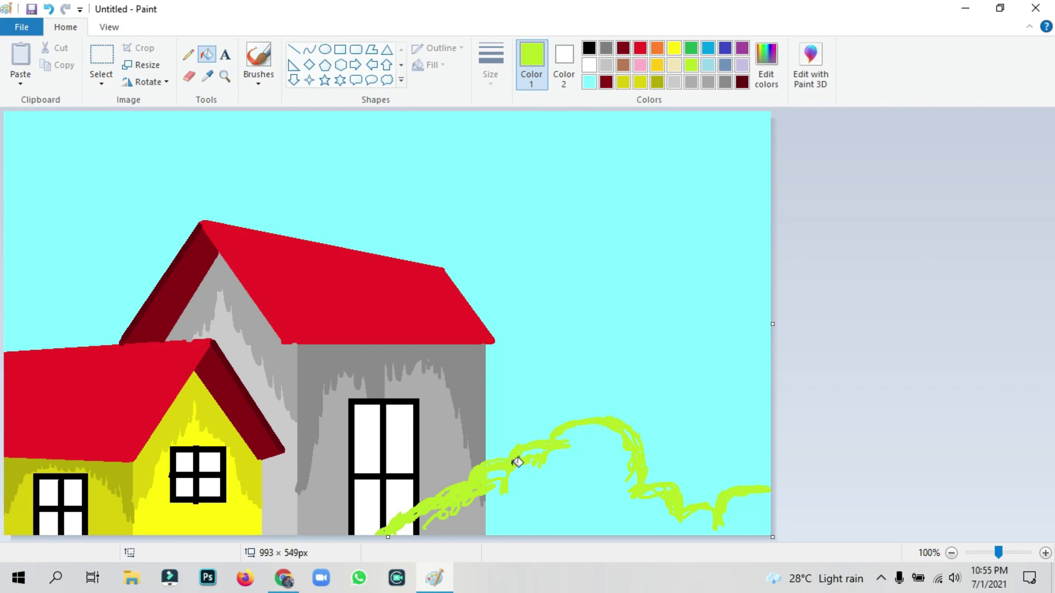
click(494, 509)
click(473, 513)
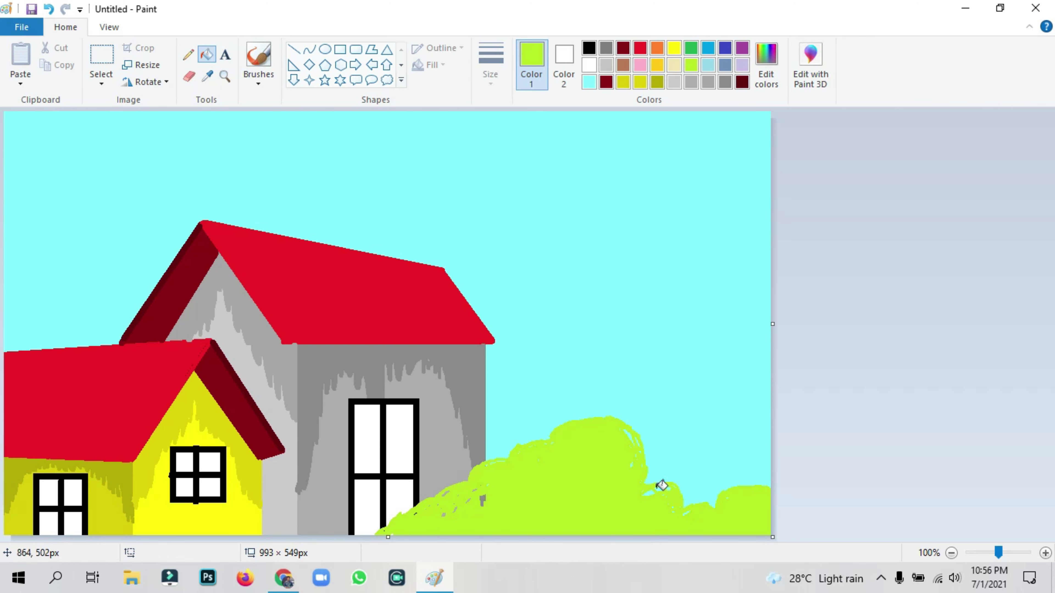
click(257, 81)
click(259, 107)
click(501, 83)
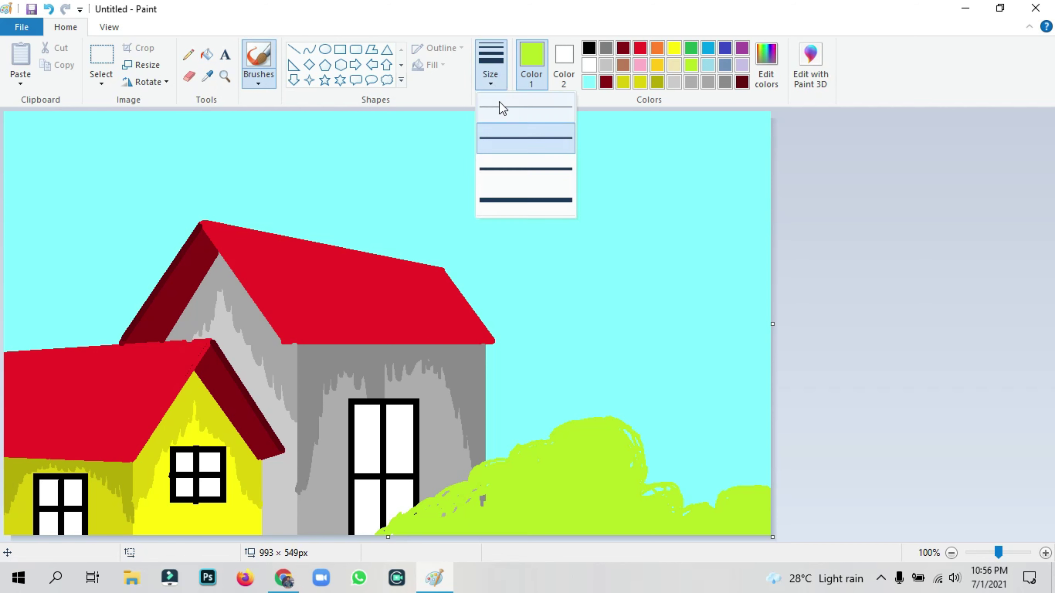
click(526, 169)
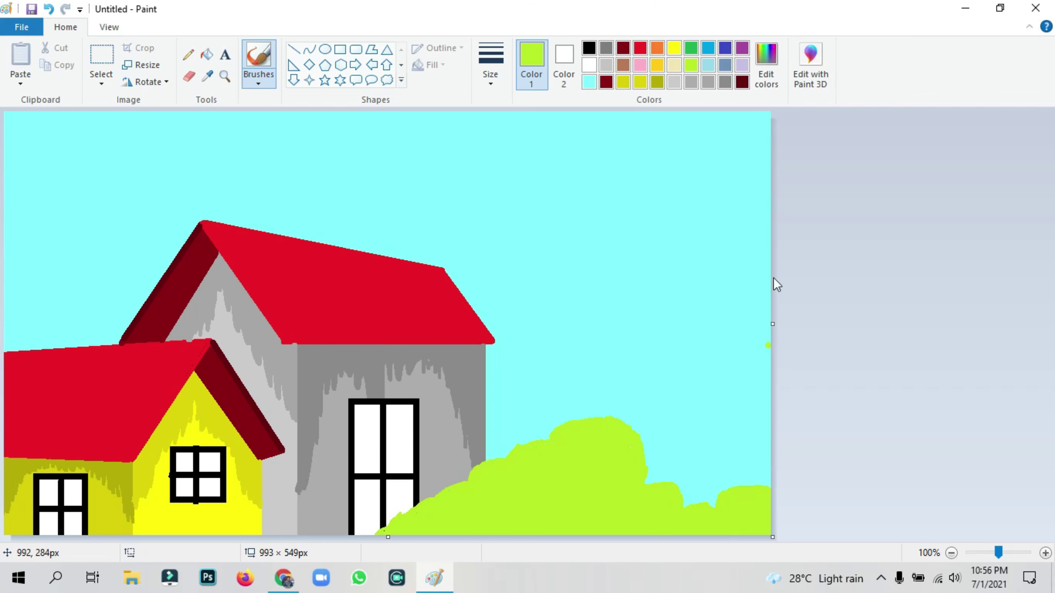
Darken the lime color to an olive green of RGB 131, 168, 19
click(775, 72)
drag(686, 251, 647, 273)
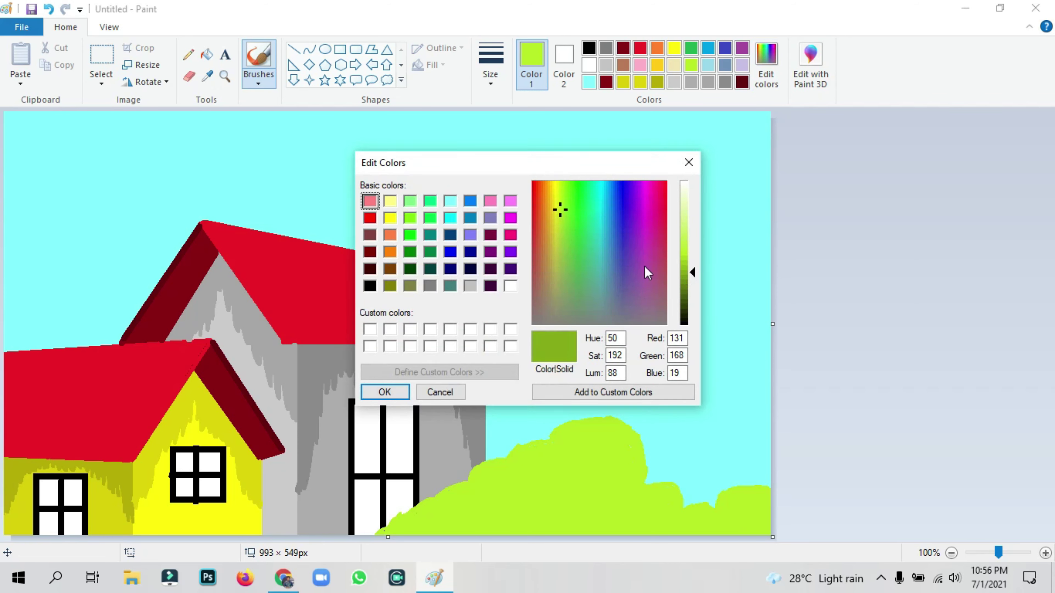
click(385, 392)
Outline a tall rounded tree behind the lime bush with the Pencil at the second line width, tracing along the bush's upper edge
click(192, 58)
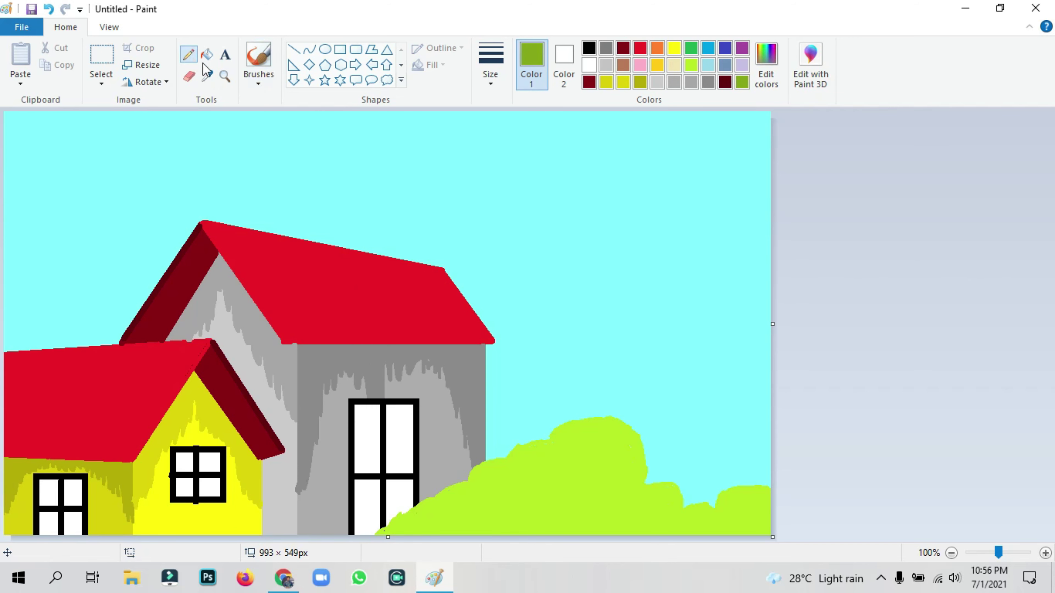
click(499, 93)
click(505, 138)
mouse_move(595, 403)
mouse_down()
mouse_move(599, 413)
mouse_move(603, 384)
mouse_move(636, 362)
mouse_move(597, 398)
mouse_move(568, 407)
mouse_move(566, 422)
mouse_up()
mouse_move(640, 359)
mouse_down()
mouse_move(632, 311)
mouse_move(706, 295)
mouse_move(663, 305)
mouse_move(635, 332)
mouse_move(706, 296)
mouse_move(739, 371)
mouse_move(769, 361)
mouse_move(725, 374)
mouse_move(764, 356)
mouse_move(712, 321)
mouse_move(745, 343)
mouse_move(653, 313)
mouse_up()
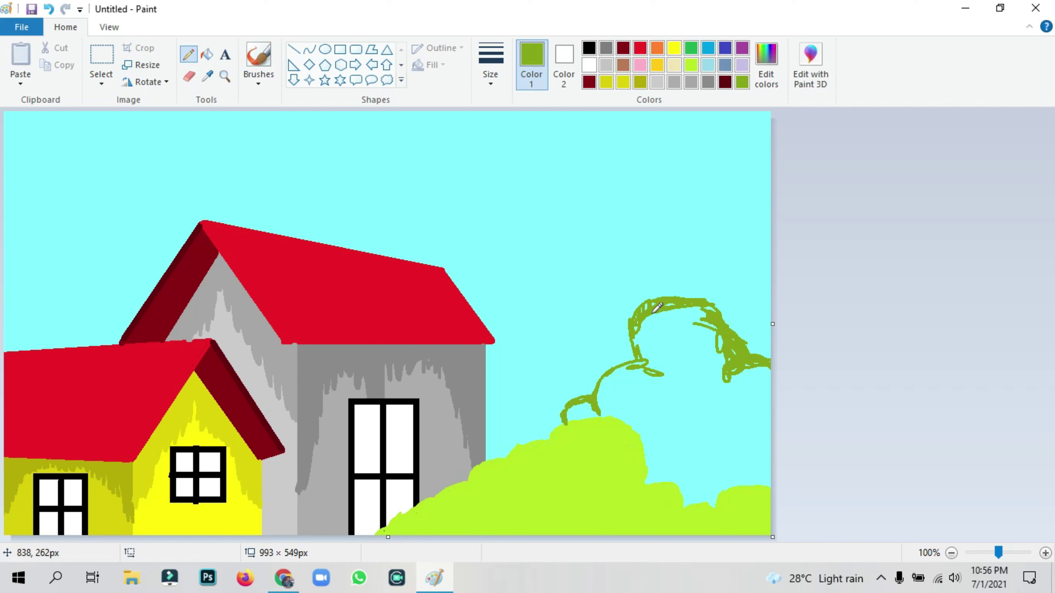
mouse_move(659, 364)
mouse_down()
mouse_move(646, 340)
mouse_move(628, 348)
mouse_move(643, 309)
mouse_up()
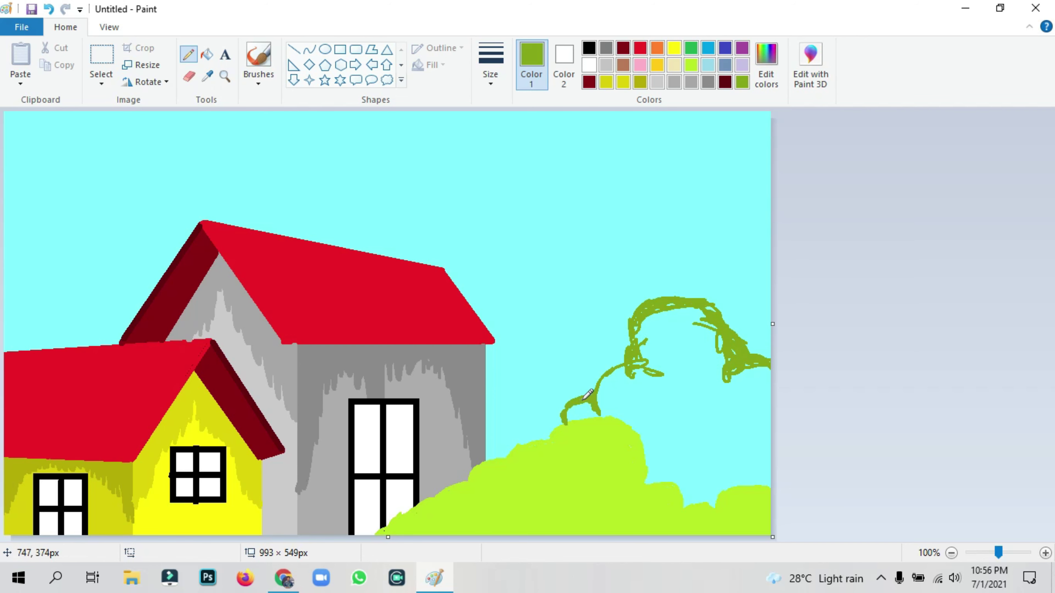
mouse_move(586, 416)
mouse_down()
mouse_move(641, 429)
mouse_move(653, 489)
mouse_move(677, 483)
mouse_move(686, 504)
mouse_move(715, 508)
mouse_up()
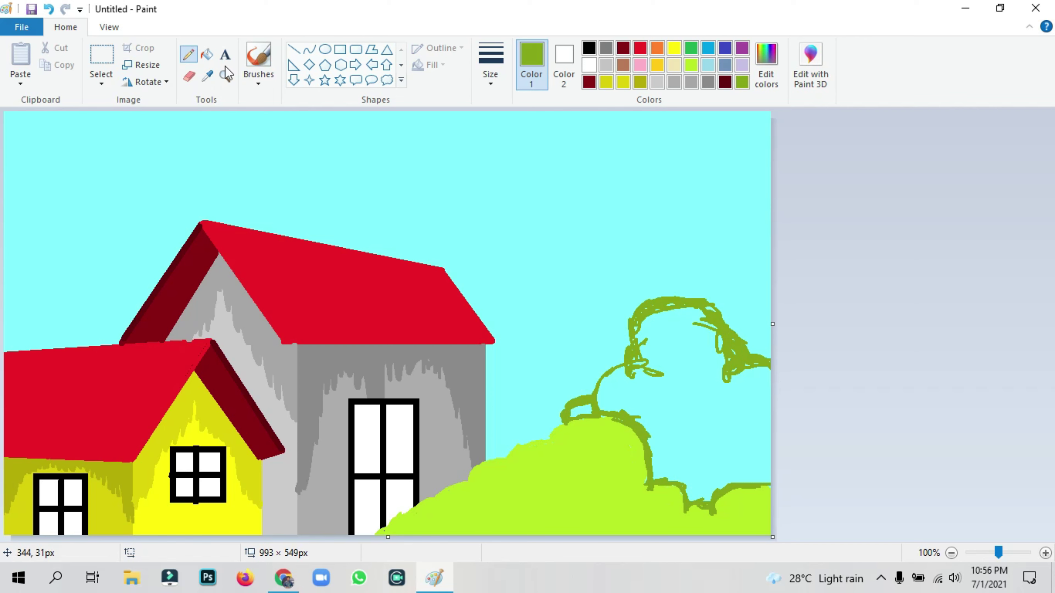
Paint the inside of the tree outline in olive green with the Brush
click(258, 79)
click(259, 106)
click(403, 262)
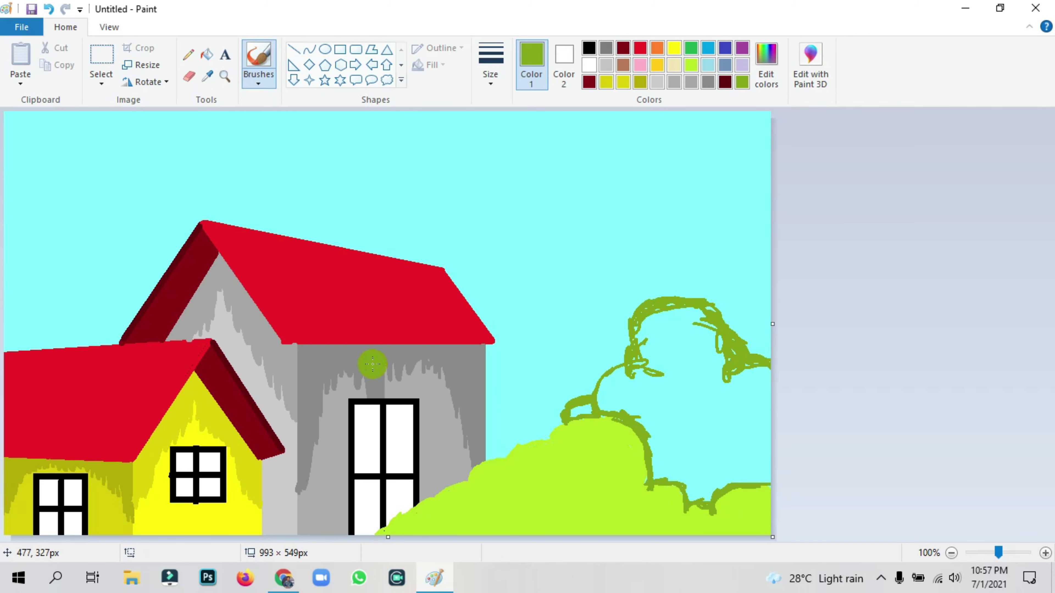
mouse_move(706, 376)
mouse_down()
mouse_move(662, 385)
mouse_move(643, 327)
mouse_move(685, 313)
mouse_move(714, 351)
mouse_move(706, 319)
mouse_move(746, 358)
mouse_move(742, 377)
mouse_move(767, 365)
mouse_move(749, 372)
mouse_move(693, 338)
mouse_move(660, 338)
mouse_move(659, 369)
mouse_move(613, 390)
mouse_move(631, 375)
mouse_move(638, 400)
mouse_move(610, 401)
mouse_move(663, 425)
mouse_up()
mouse_move(662, 469)
mouse_down()
mouse_move(694, 483)
mouse_move(769, 469)
mouse_move(690, 423)
mouse_move(698, 382)
mouse_move(666, 458)
mouse_move(742, 443)
mouse_move(731, 420)
mouse_move(765, 412)
mouse_up()
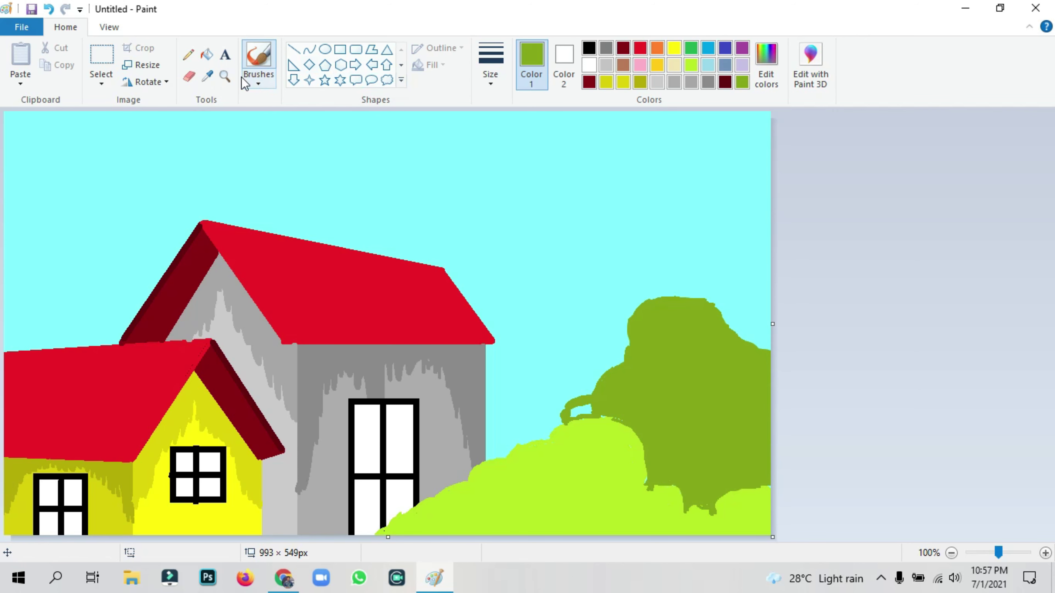
Cover the remaining gap in the tree's lower left lobe with the Brush at the thickest width
click(249, 79)
click(258, 106)
click(490, 66)
click(507, 201)
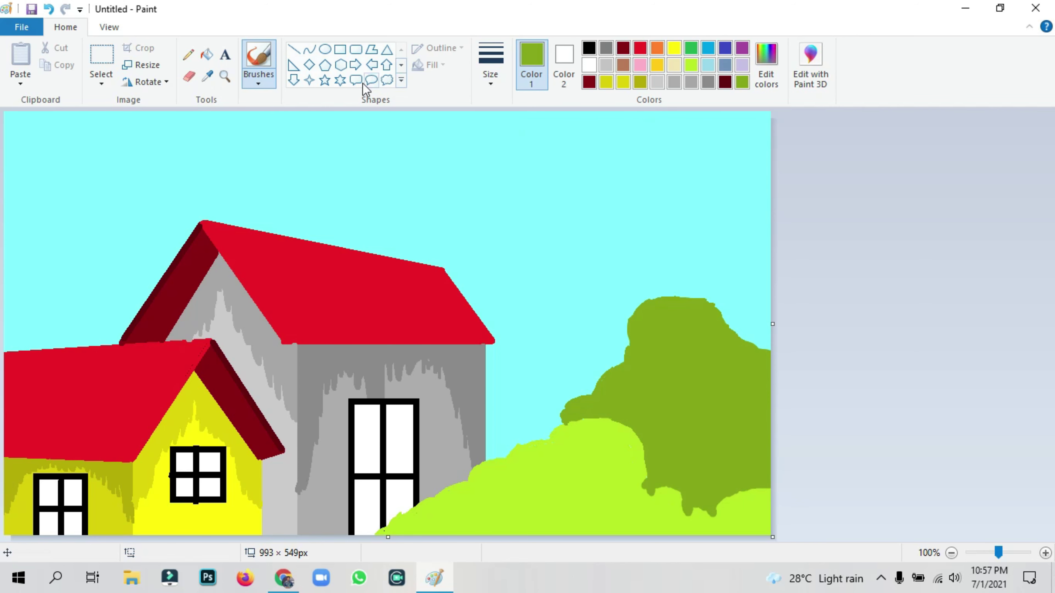
Sample the lime of the front bush and darken it to RGB 152, 196, 21
click(207, 76)
click(523, 492)
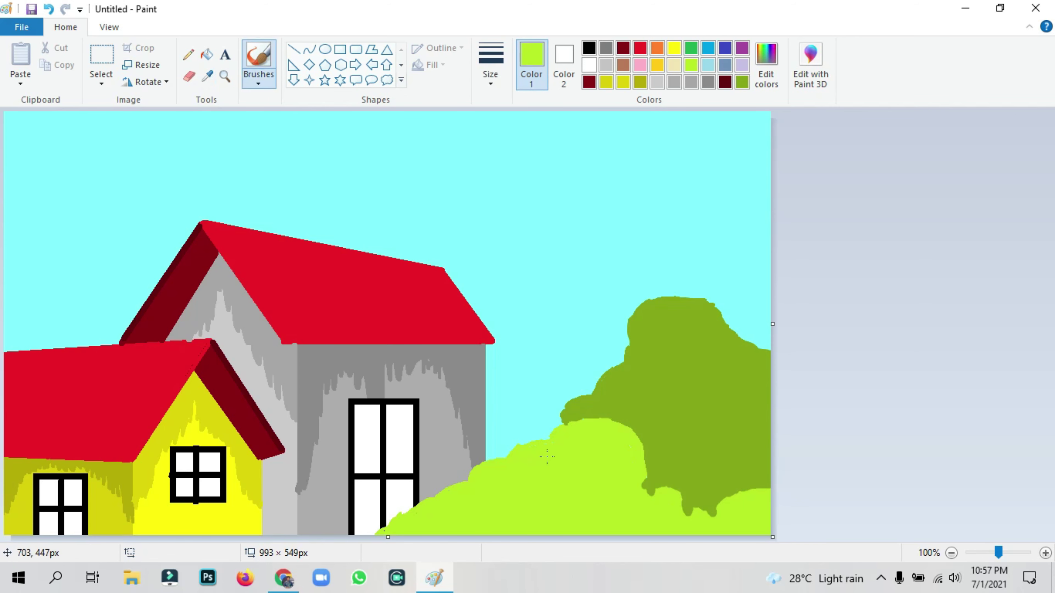
click(779, 62)
drag(691, 252, 690, 264)
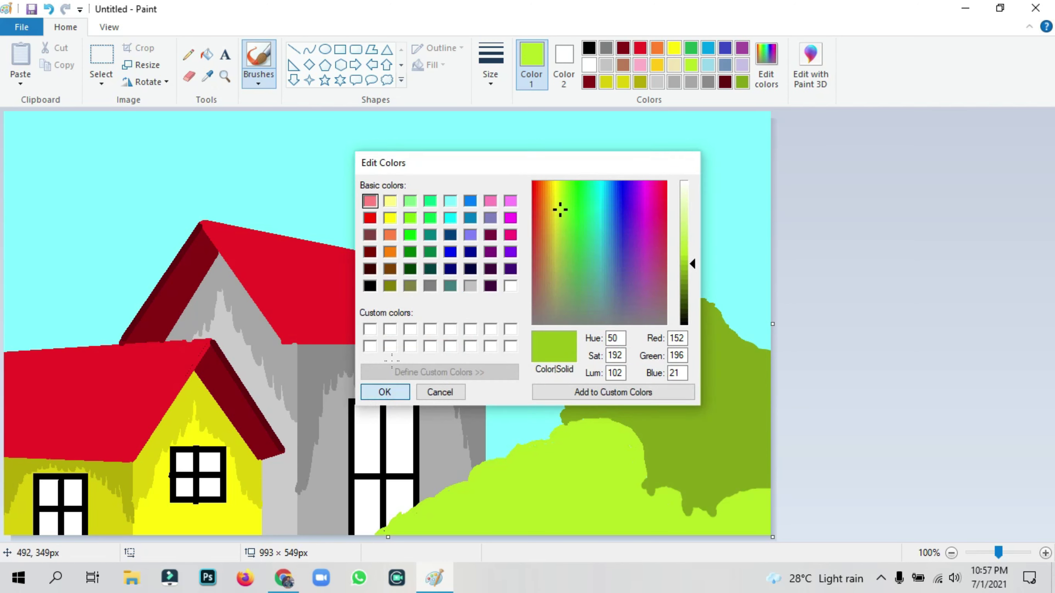
click(365, 394)
Trace a shading line of curls along the lime bush's upper edge with the Pencil at the thickest width
click(188, 54)
click(490, 64)
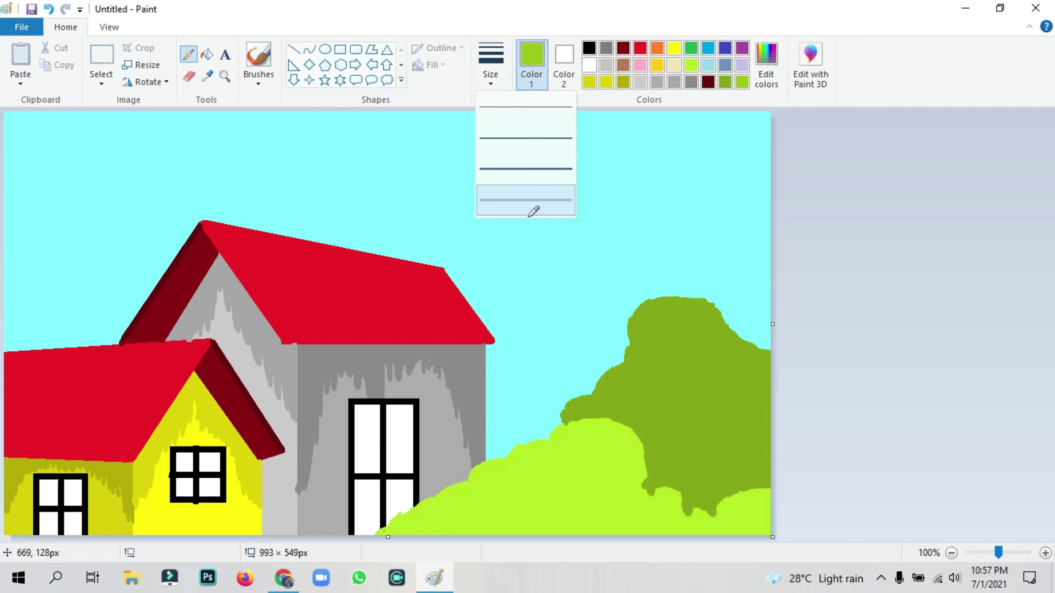
click(528, 204)
mouse_move(559, 434)
mouse_down()
mouse_move(472, 474)
mouse_move(469, 495)
mouse_move(417, 501)
mouse_up()
mouse_move(395, 519)
mouse_down()
mouse_move(504, 485)
mouse_move(616, 426)
mouse_move(581, 418)
mouse_move(637, 435)
mouse_move(599, 426)
mouse_move(606, 418)
mouse_move(647, 454)
mouse_move(647, 494)
mouse_move(699, 509)
mouse_move(661, 497)
mouse_move(674, 485)
mouse_move(689, 516)
mouse_move(703, 506)
mouse_move(718, 516)
mouse_move(744, 482)
mouse_up()
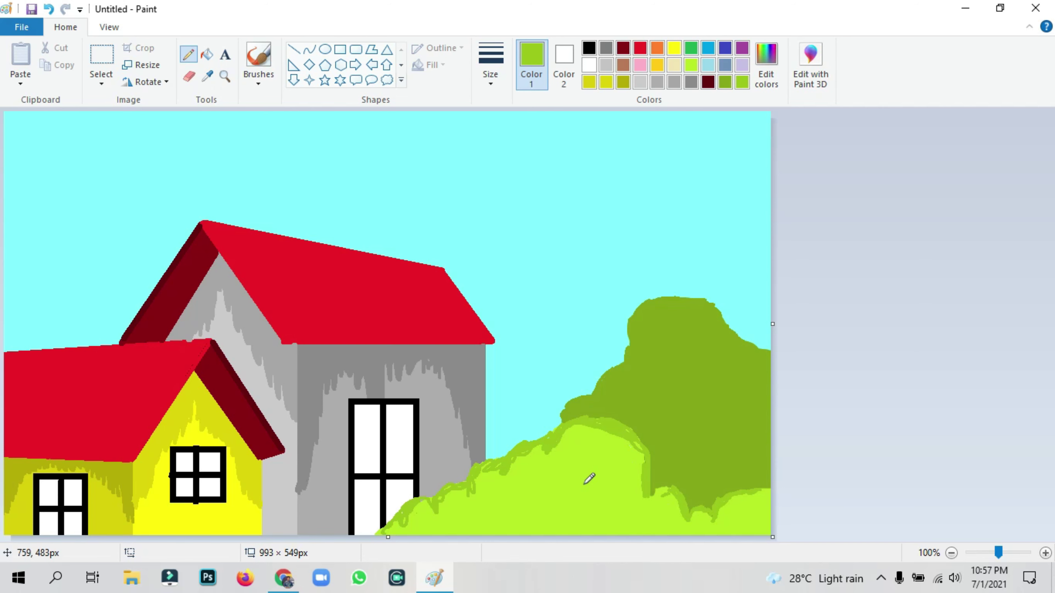
Draw a curved inner foliage contour in the lower middle of the lime bush and short curls in its right lobe, redoing the misdrawn stroke
mouse_move(585, 484)
mouse_down()
mouse_move(569, 507)
mouse_move(545, 509)
mouse_move(516, 536)
mouse_up()
mouse_move(589, 486)
mouse_down()
mouse_move(645, 536)
mouse_move(602, 511)
mouse_move(612, 501)
mouse_move(587, 495)
mouse_move(602, 513)
mouse_up()
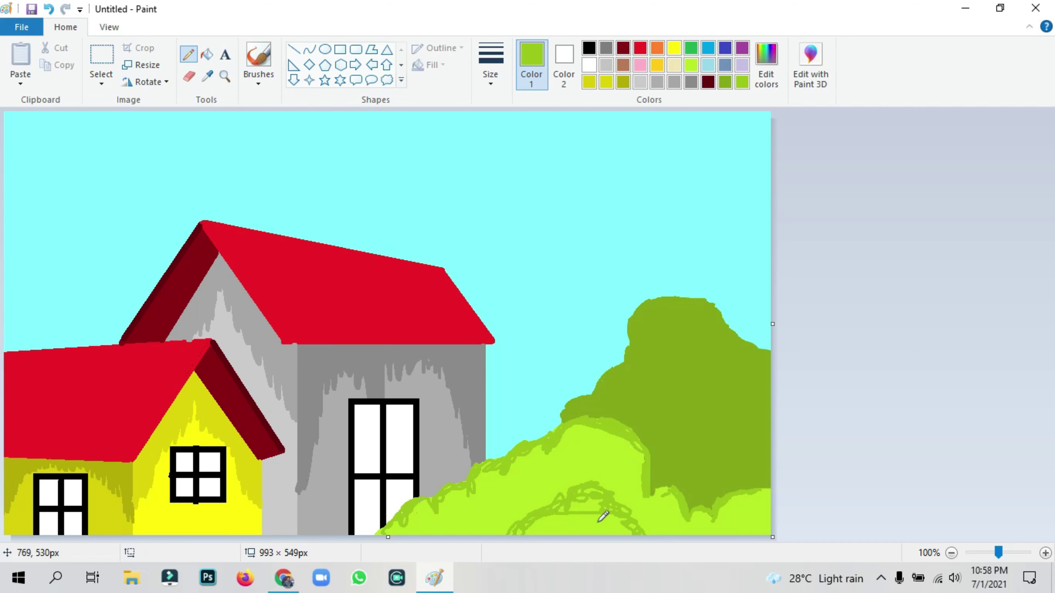
key(ctrl+z)
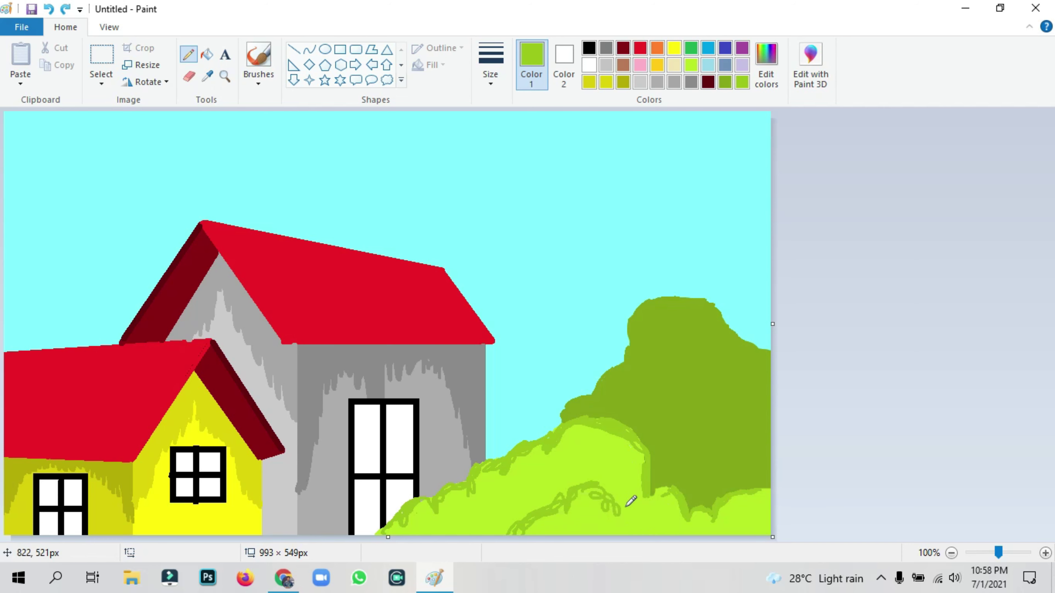
drag(602, 491, 643, 544)
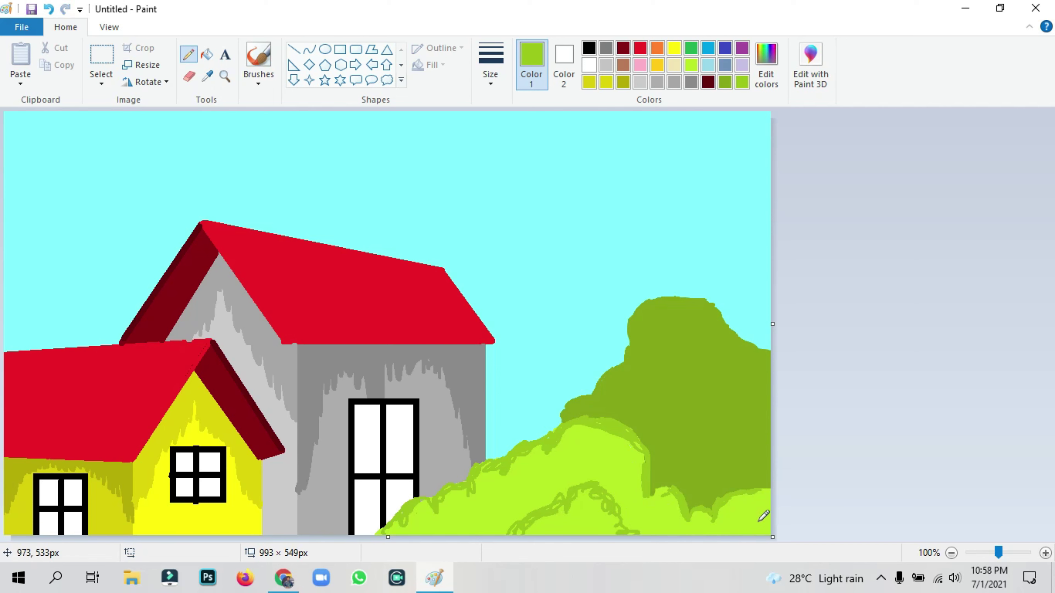
mouse_move(752, 507)
mouse_down()
mouse_move(736, 532)
mouse_move(757, 506)
mouse_up()
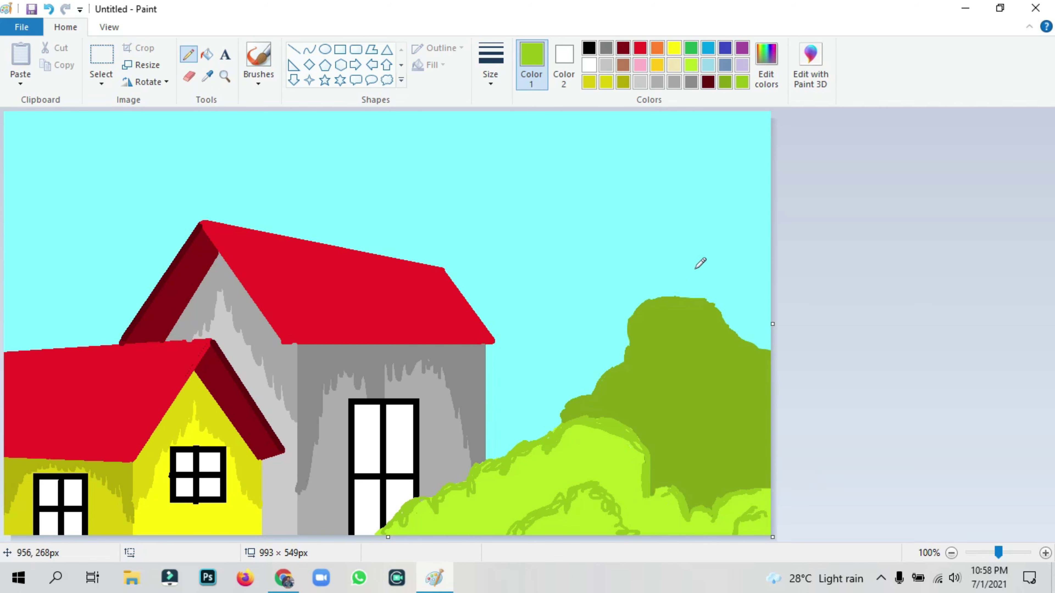
Sample the olive green of the tall tree and darken it to RGB 85, 109, 12
click(207, 76)
click(672, 354)
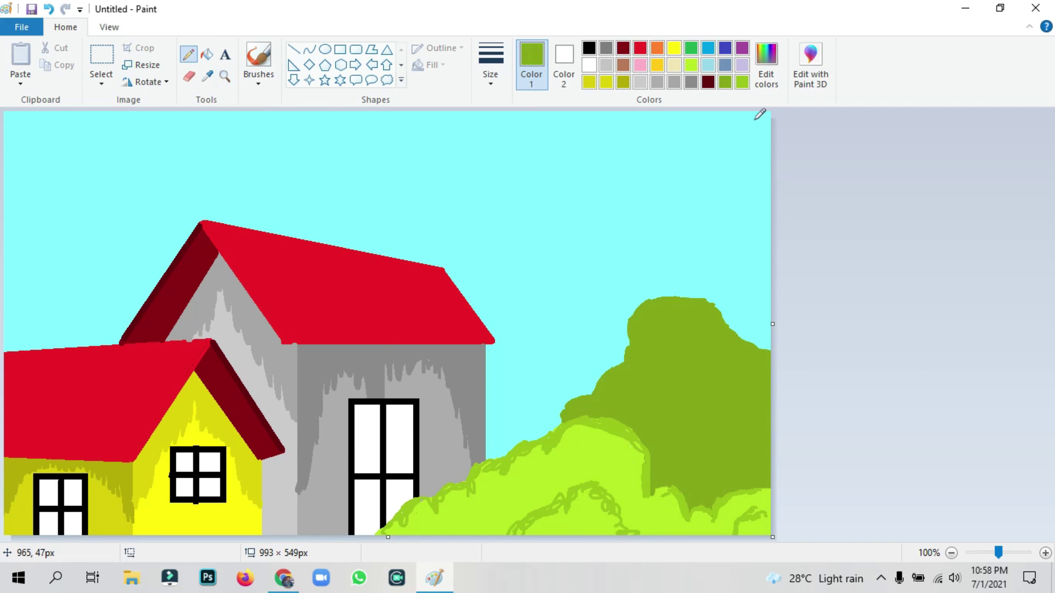
click(766, 64)
click(690, 291)
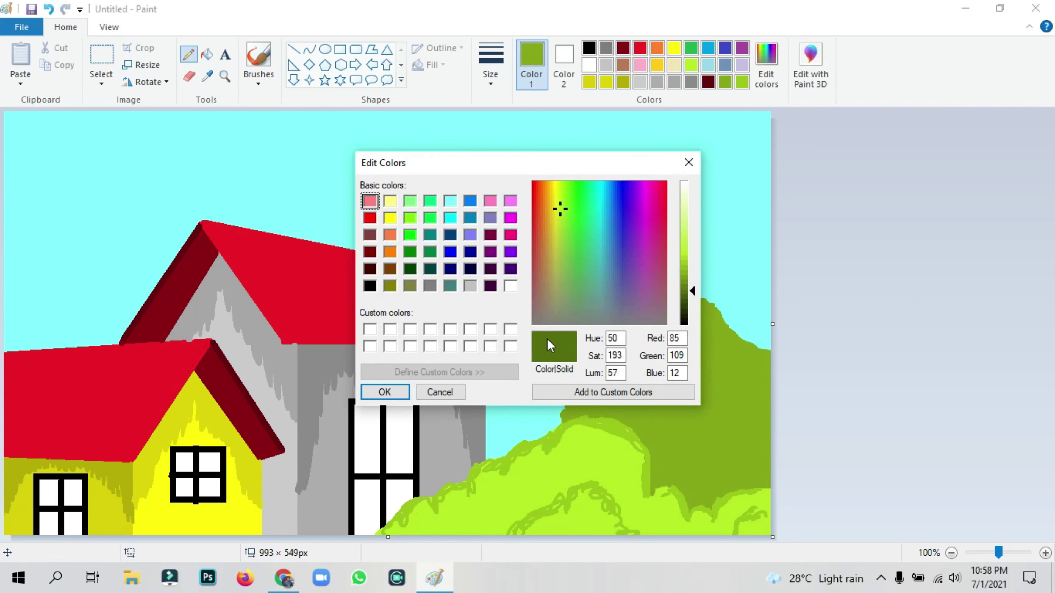
click(385, 393)
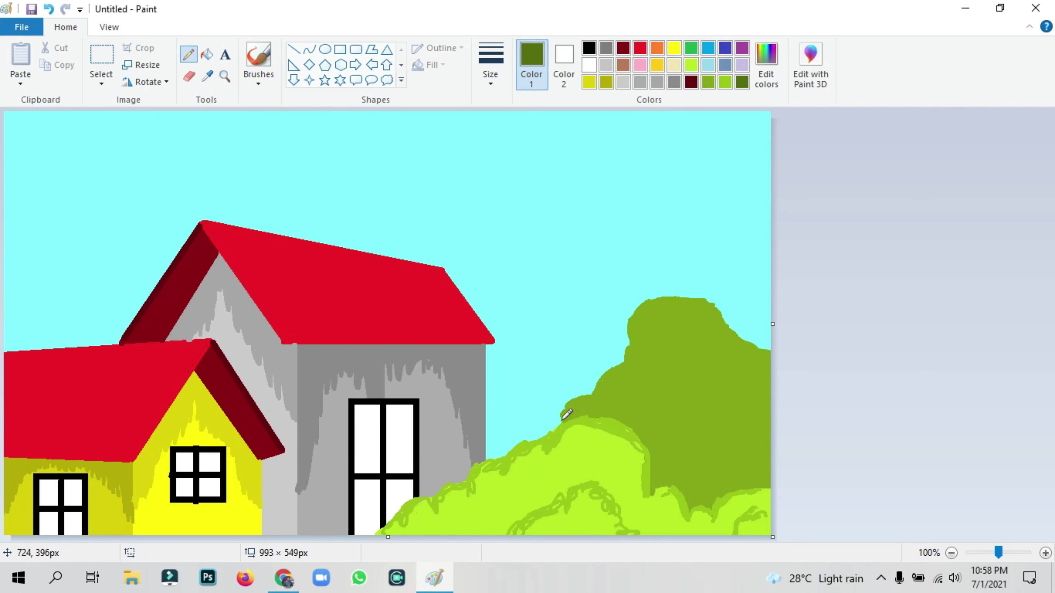
Shade the tall olive tree in dark olive with an outer contour, two inner foliage arcs and small leaf marks
mouse_move(563, 417)
mouse_down()
mouse_move(600, 395)
mouse_move(608, 378)
mouse_move(591, 385)
mouse_move(631, 363)
mouse_move(626, 326)
mouse_move(642, 305)
mouse_move(696, 301)
mouse_move(755, 350)
mouse_up()
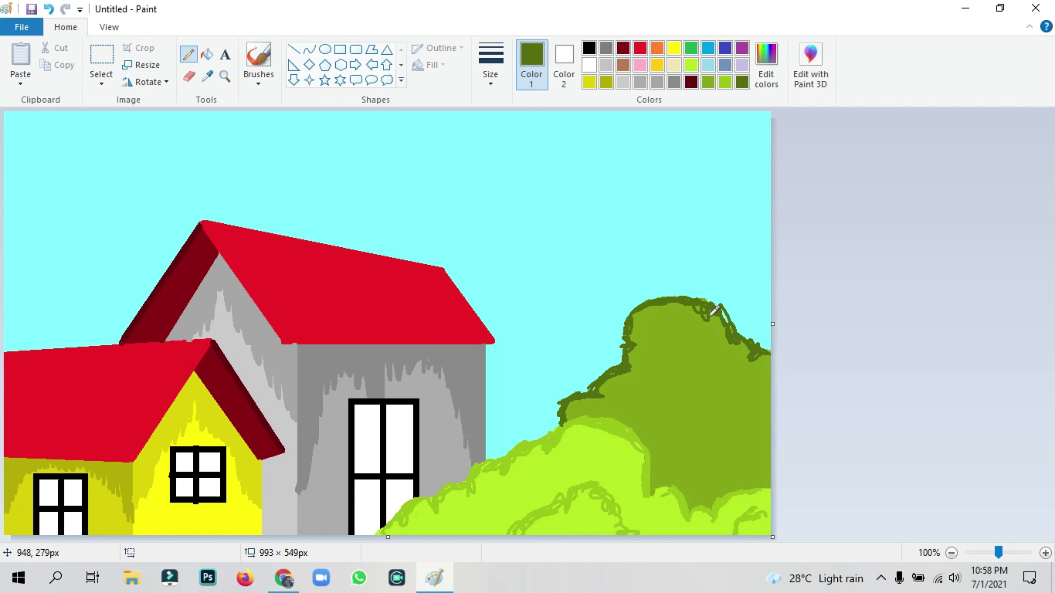
mouse_move(736, 408)
mouse_down()
mouse_move(685, 463)
mouse_move(759, 417)
mouse_move(740, 402)
mouse_move(765, 420)
mouse_up()
mouse_move(661, 385)
mouse_down()
mouse_move(714, 387)
mouse_move(714, 401)
mouse_move(707, 374)
mouse_move(684, 369)
mouse_move(657, 379)
mouse_up()
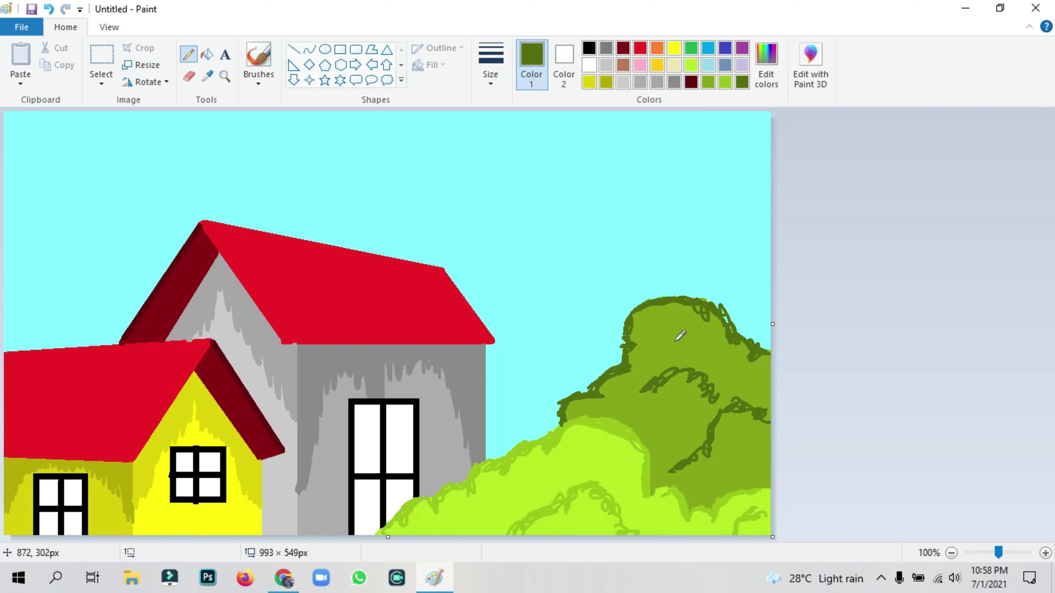
drag(654, 425, 664, 422)
drag(733, 469, 748, 459)
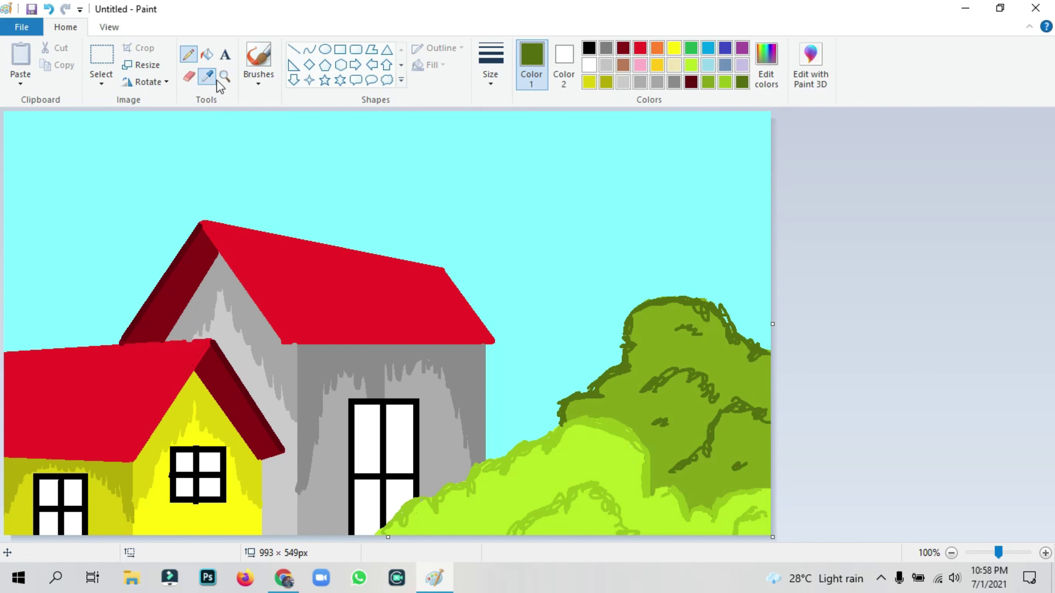
Sample the darker lime shading color and add small leaf marks inside the lime bush
click(207, 76)
click(550, 444)
drag(578, 475, 605, 470)
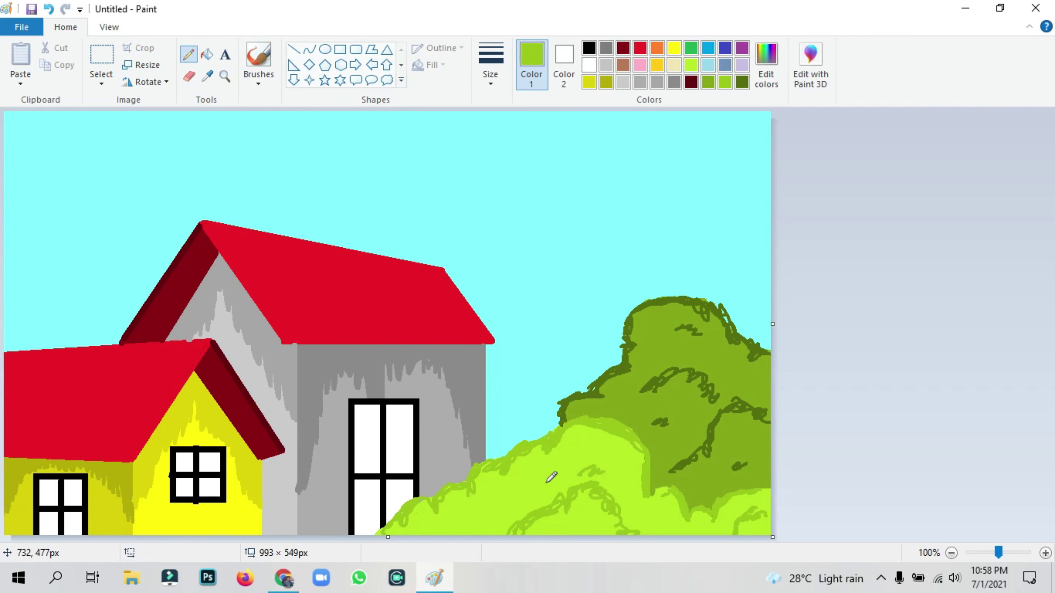
drag(494, 499, 525, 489)
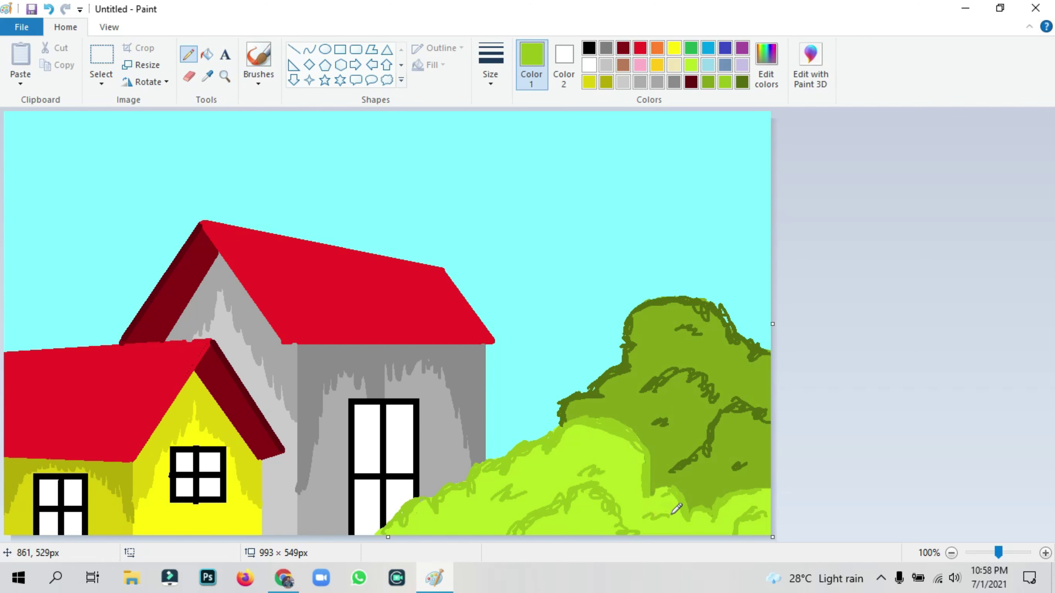
Draw a white circle of about 64 × 60 px in the sky above the gap between house and trees and fill it white
click(325, 49)
click(589, 65)
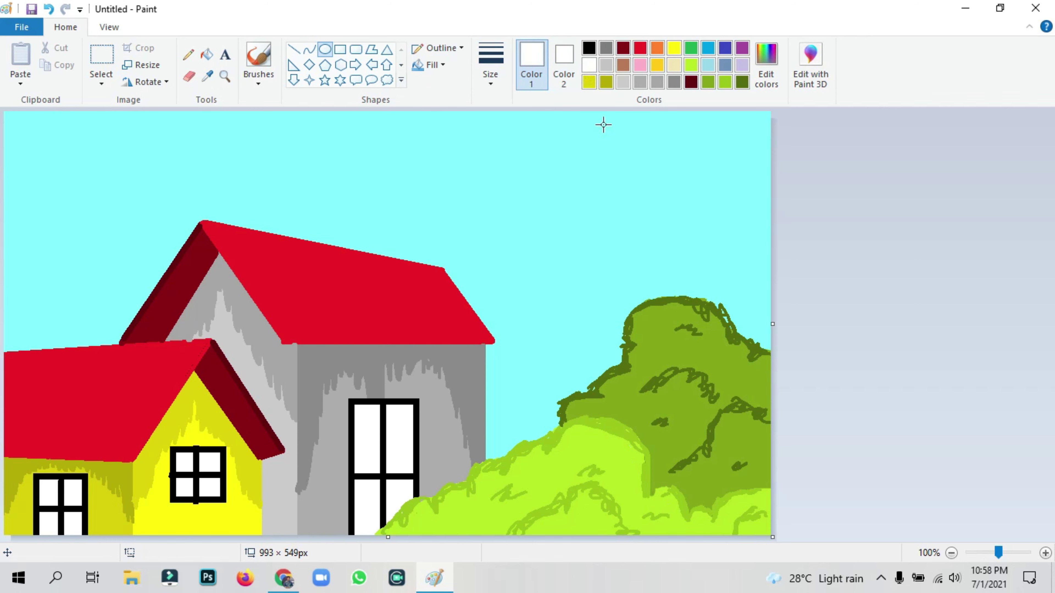
drag(516, 166, 541, 198)
drag(577, 227, 546, 217)
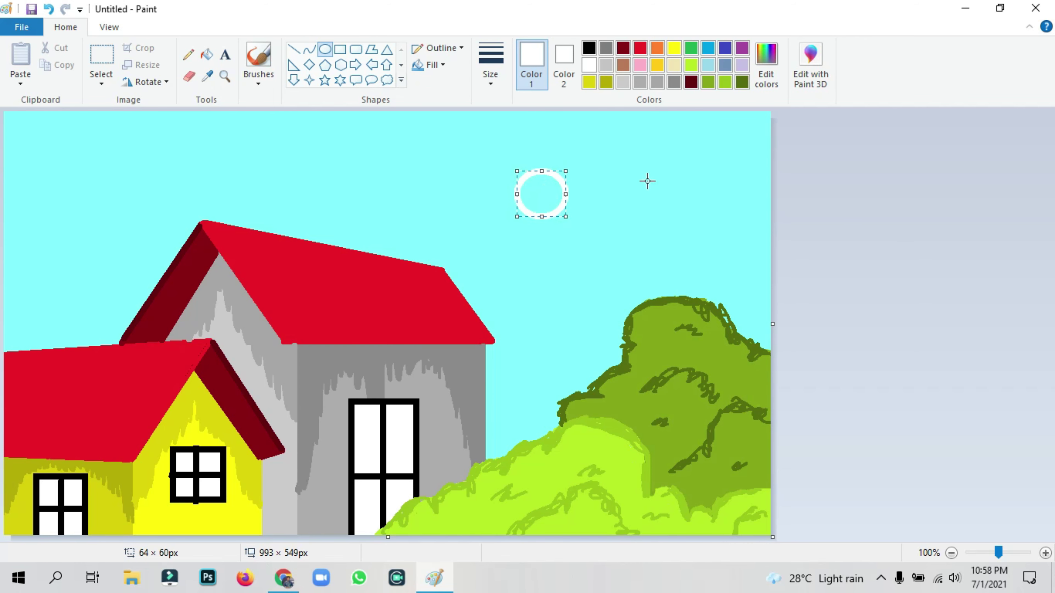
key(Escape)
click(206, 54)
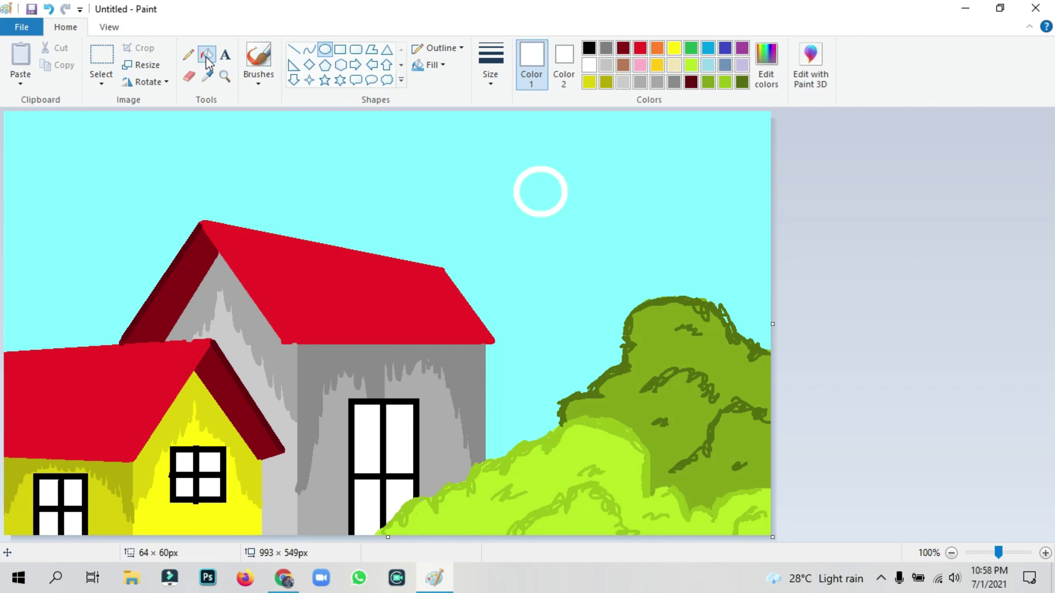
click(540, 191)
Outline a forked brown trunk rising from the top of the olive tree with the Pencil, undoing the stray stroke beside it
click(188, 54)
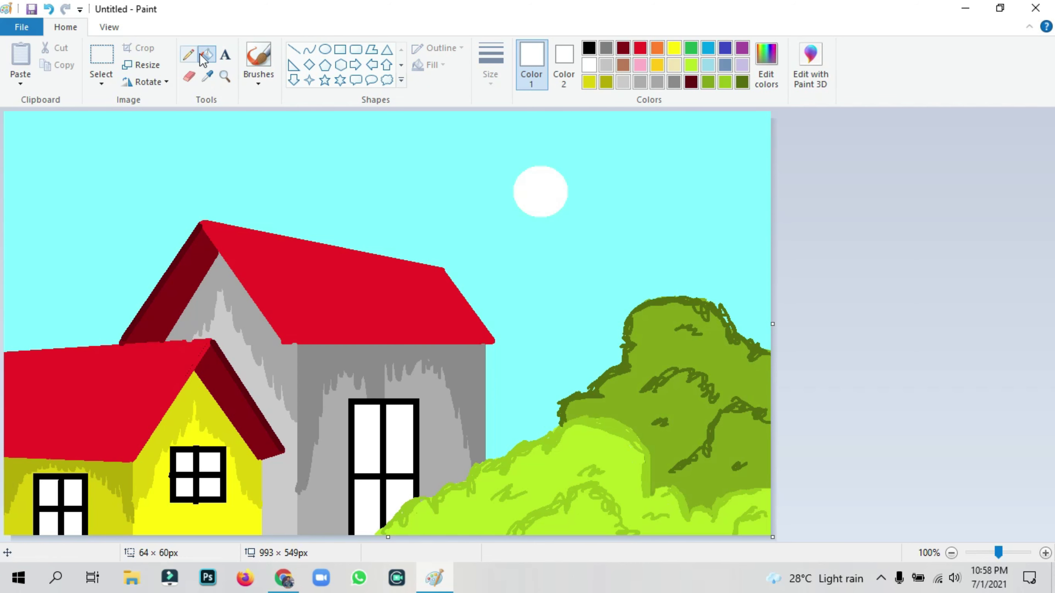
click(623, 65)
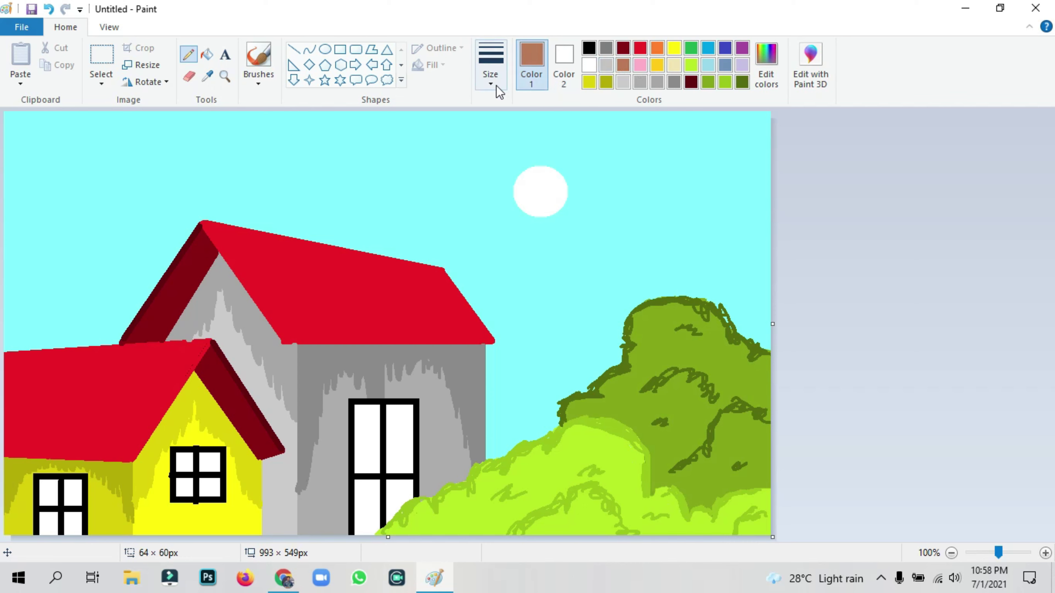
mouse_move(642, 304)
mouse_down()
mouse_move(614, 238)
mouse_move(653, 283)
mouse_move(654, 264)
mouse_up()
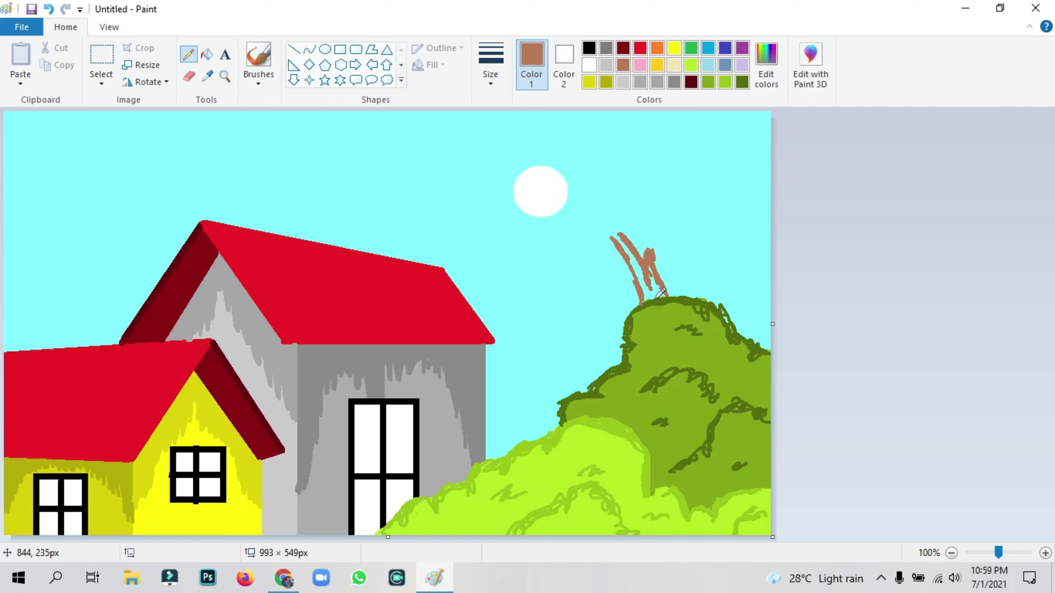
mouse_move(600, 366)
mouse_down()
mouse_move(595, 377)
mouse_move(595, 298)
mouse_up()
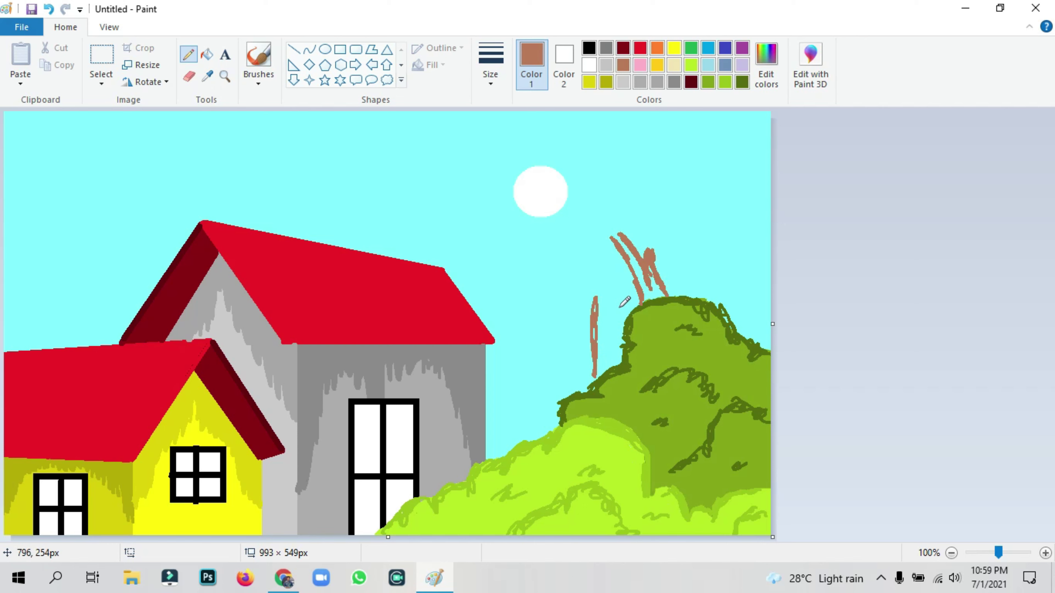
key(ctrl+z)
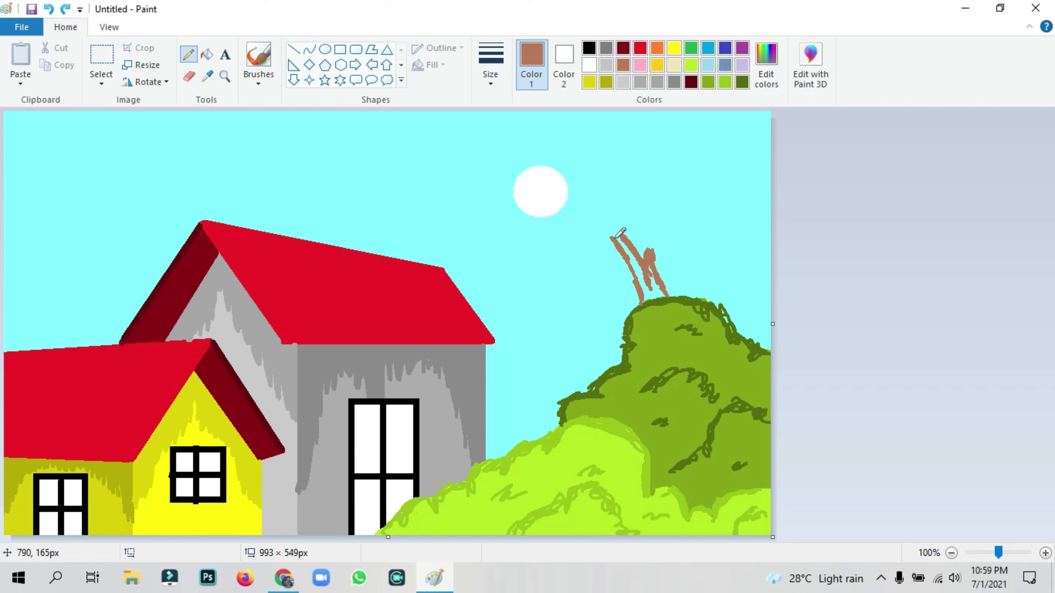
Color in the brown trunk on the treetop and add a thin branch on each side
mouse_move(620, 236)
mouse_down()
mouse_move(641, 284)
mouse_move(639, 270)
mouse_move(655, 283)
mouse_move(653, 256)
mouse_move(663, 292)
mouse_move(643, 302)
mouse_move(642, 272)
mouse_up()
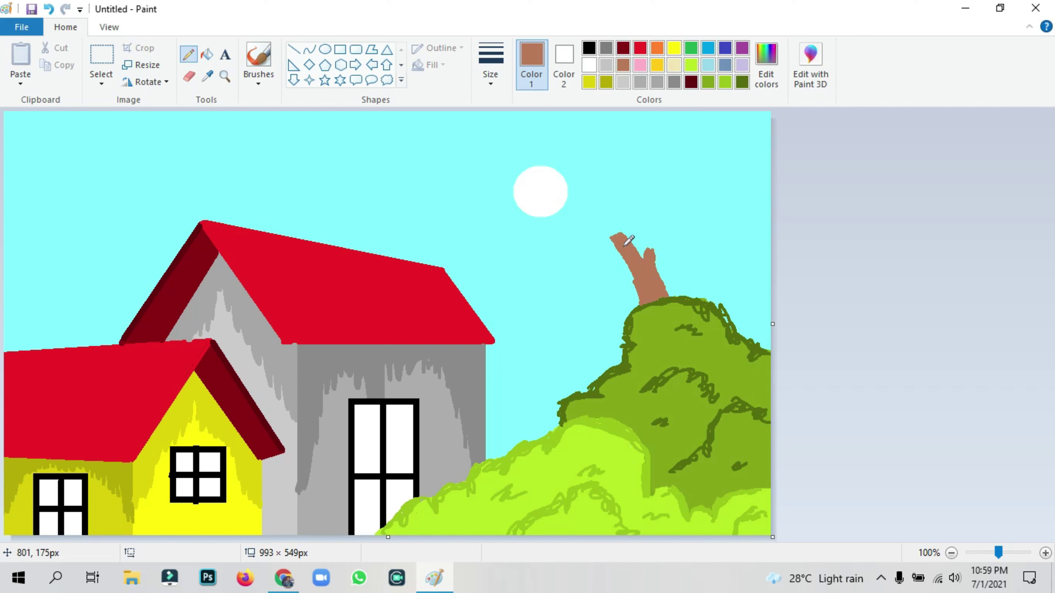
drag(618, 277, 633, 285)
drag(671, 273, 672, 252)
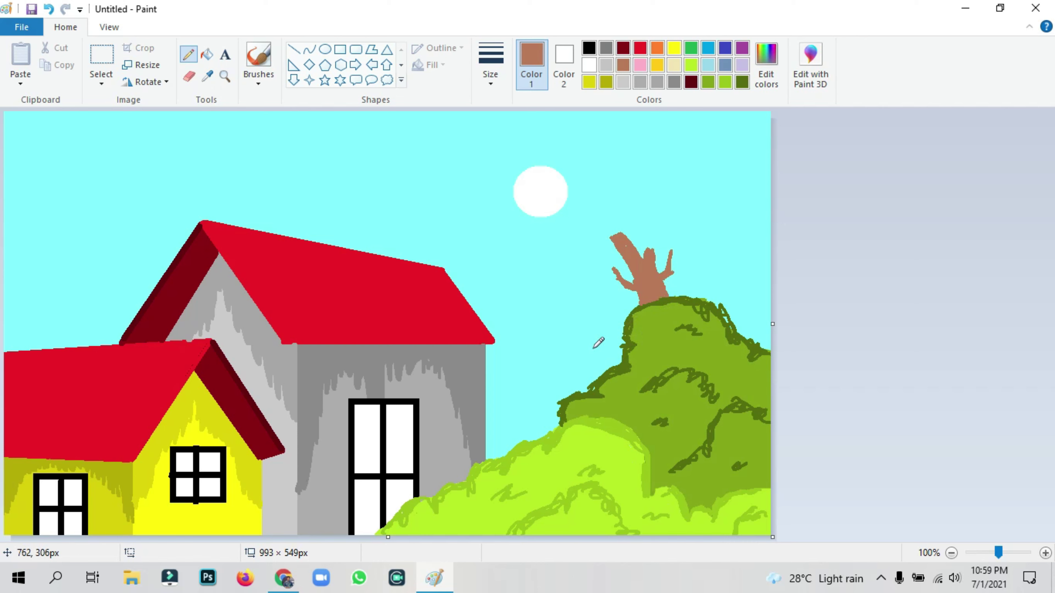
mouse_move(592, 370)
mouse_down()
mouse_move(579, 329)
mouse_move(611, 354)
mouse_move(601, 373)
mouse_move(602, 343)
mouse_move(613, 366)
mouse_move(606, 348)
mouse_move(604, 377)
mouse_move(594, 354)
mouse_up()
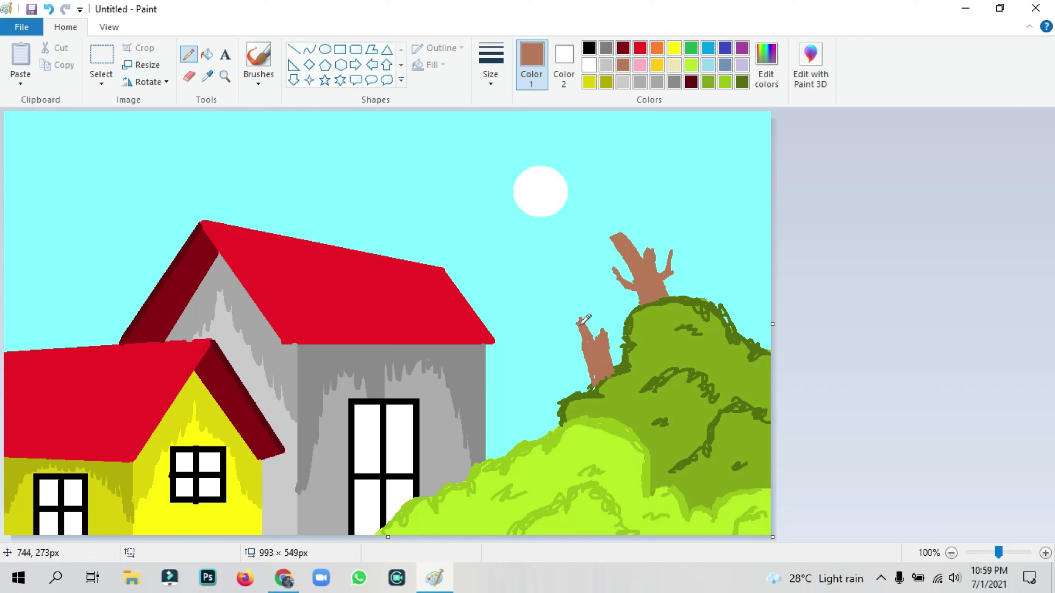
key(ctrl+z)
key(ctrl+z)
key(ctrl+z)
key(ctrl+z)
key(ctrl+z)
key(ctrl+z)
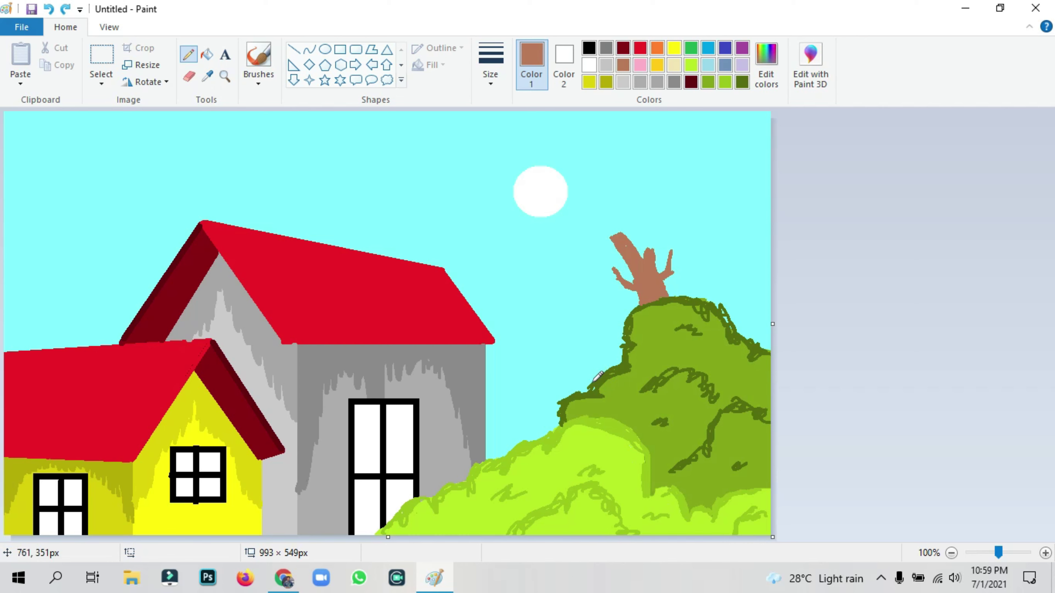
Paint a smaller forked brown trunk with side branches on the olive tree's left slope and sample the dark olive at its base
mouse_move(593, 359)
mouse_down()
mouse_move(581, 320)
mouse_move(605, 364)
mouse_move(613, 339)
mouse_up()
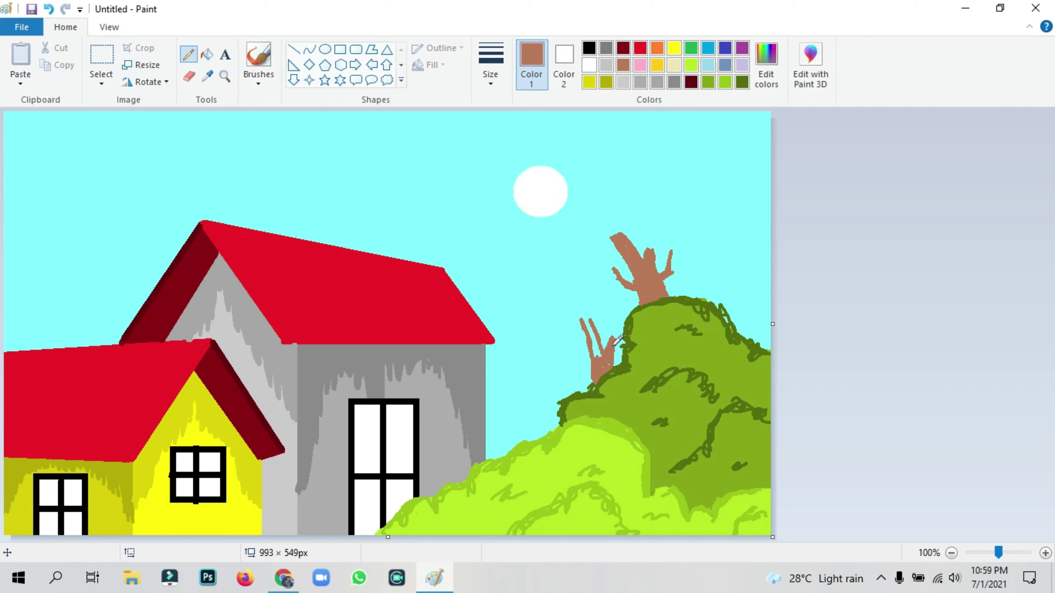
drag(601, 366, 586, 323)
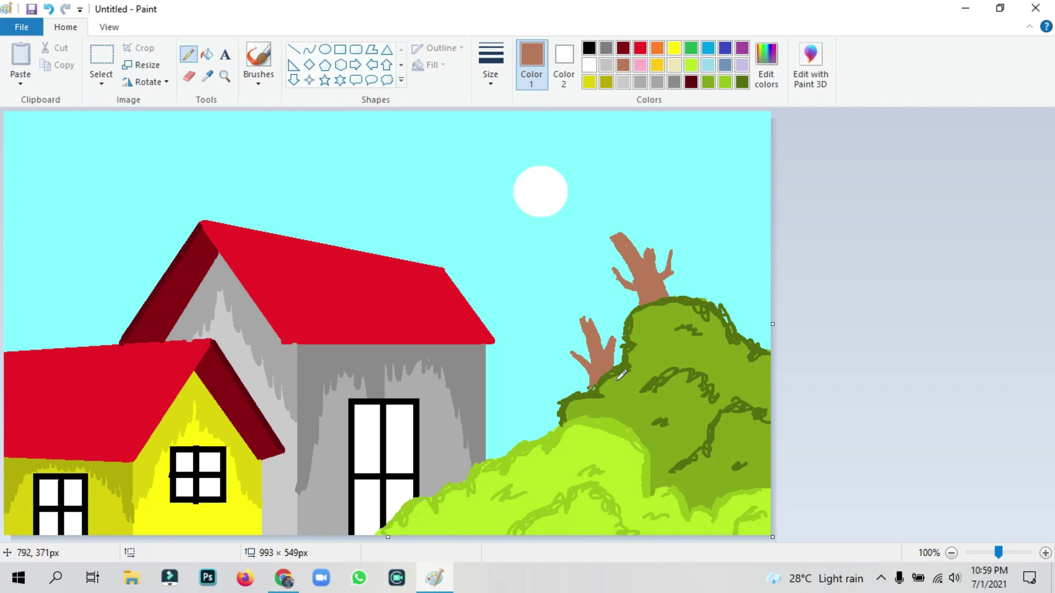
click(207, 76)
click(590, 393)
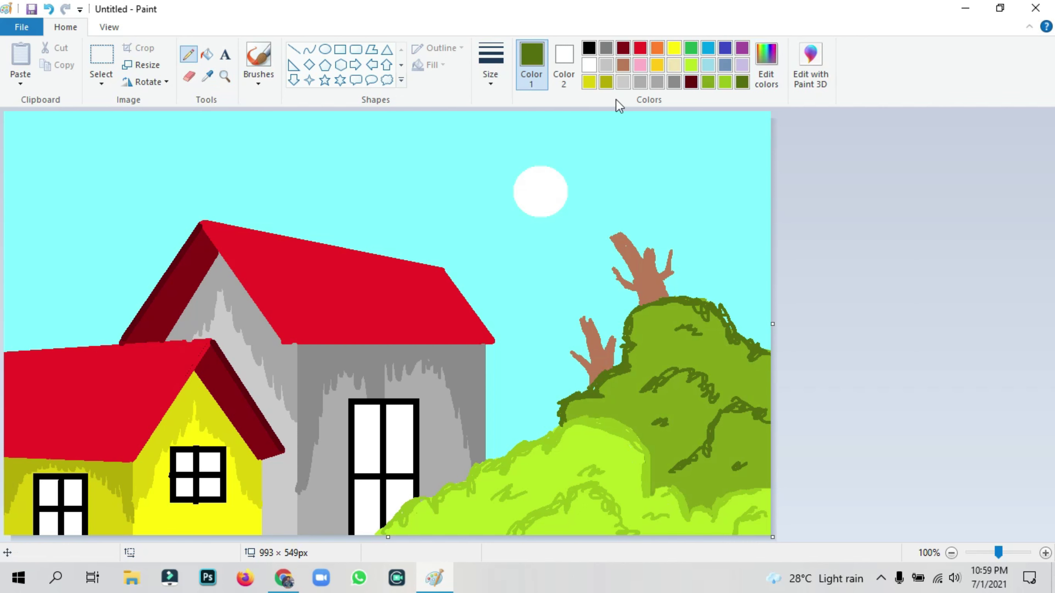
Sample the trunk brown, darken it, and shade the left sides of both trunks and their branches with a thinner Pencil
click(208, 77)
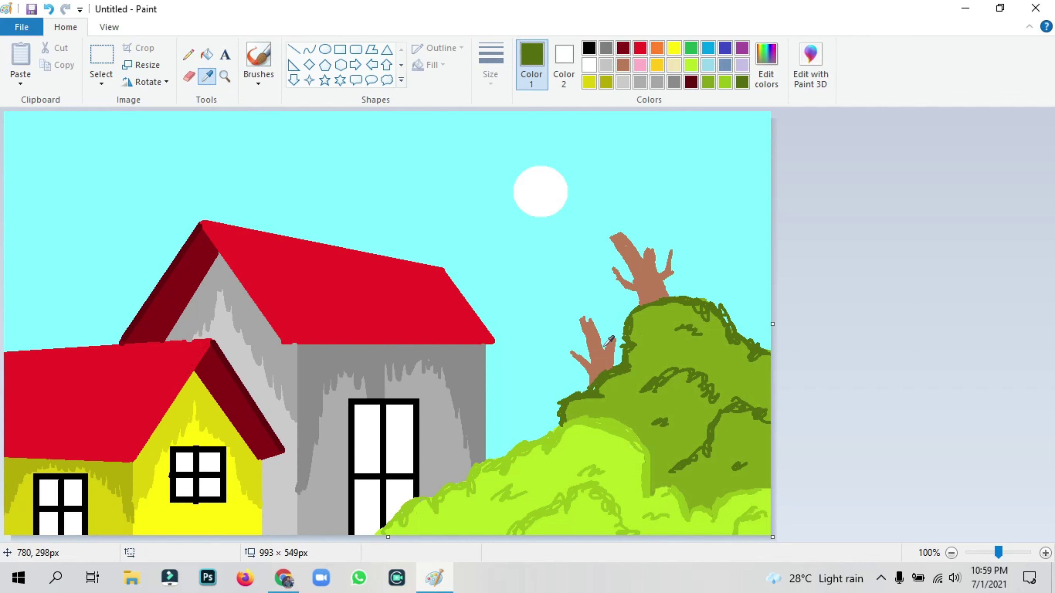
click(606, 357)
click(490, 77)
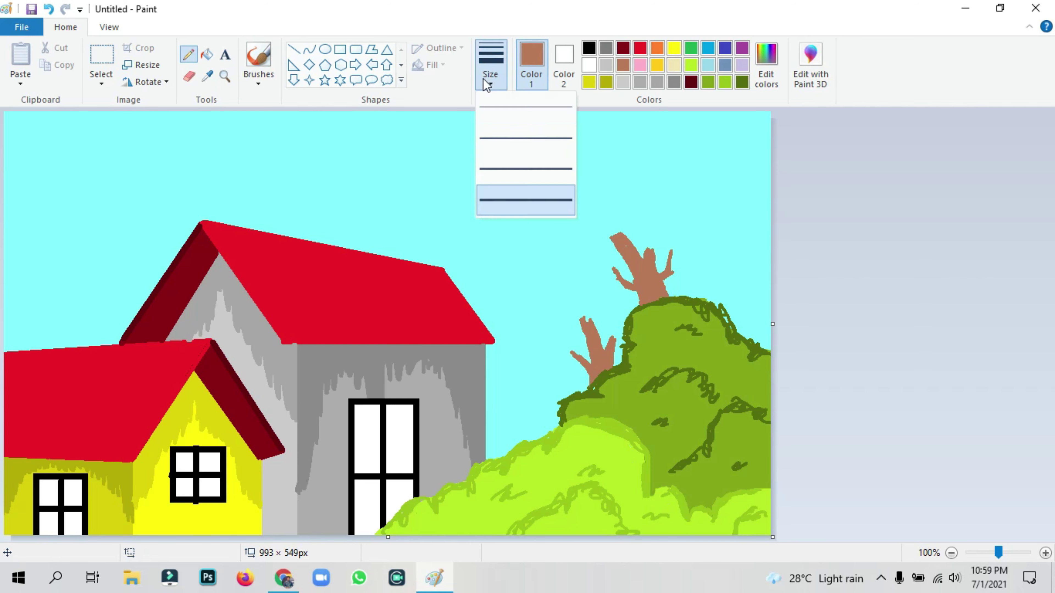
click(520, 173)
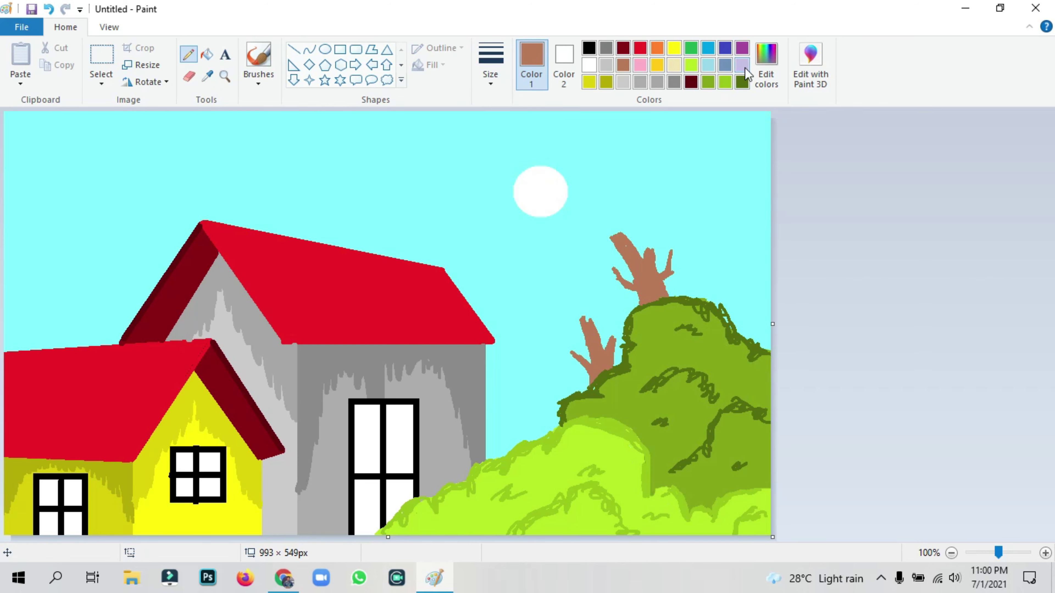
click(766, 63)
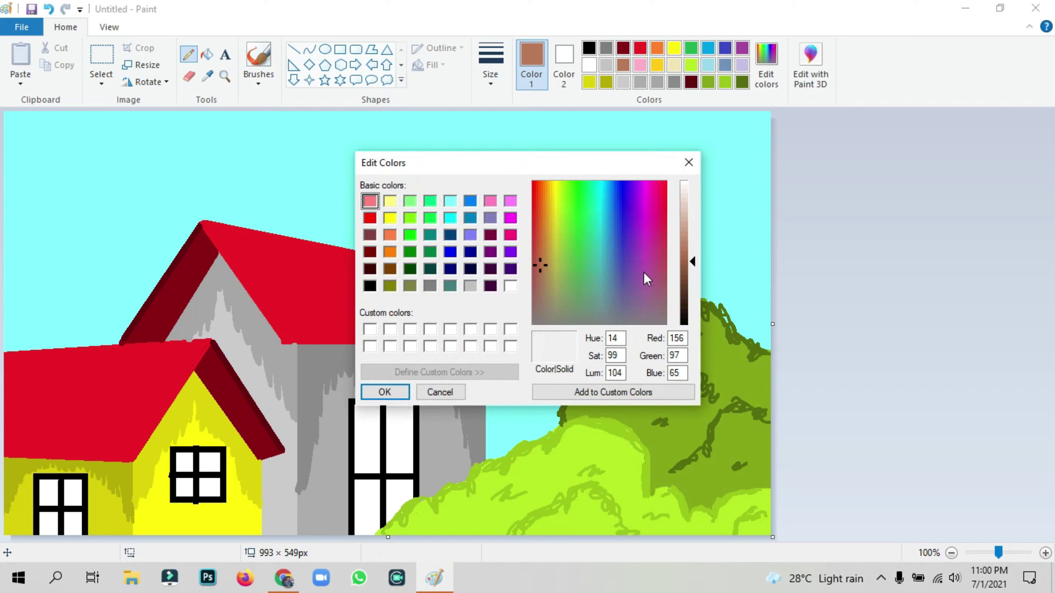
drag(687, 269, 686, 279)
click(385, 394)
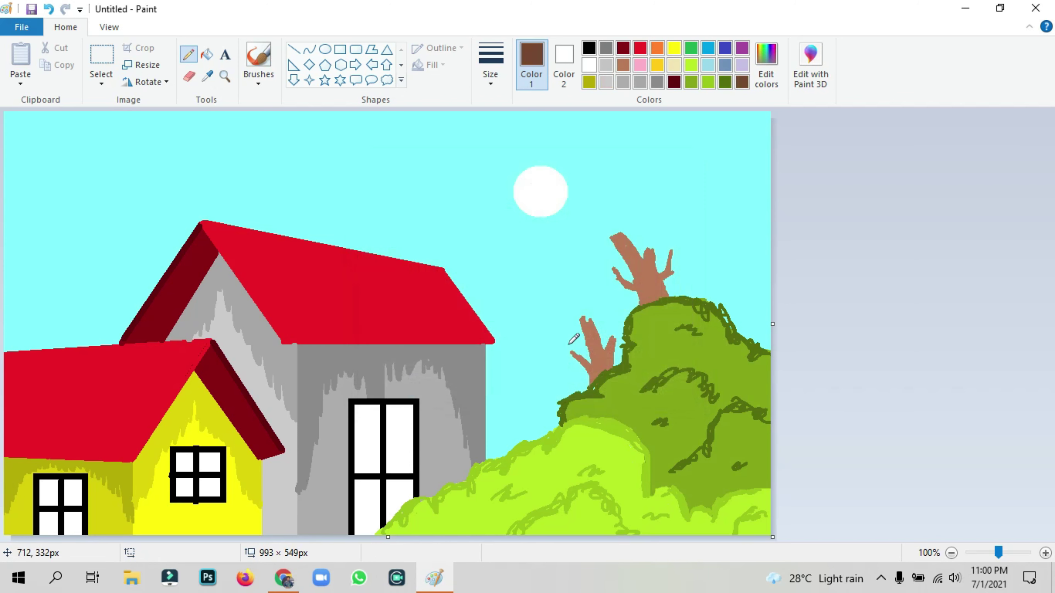
mouse_move(583, 323)
mouse_down()
mouse_move(589, 358)
mouse_move(574, 352)
mouse_up()
drag(632, 279, 612, 242)
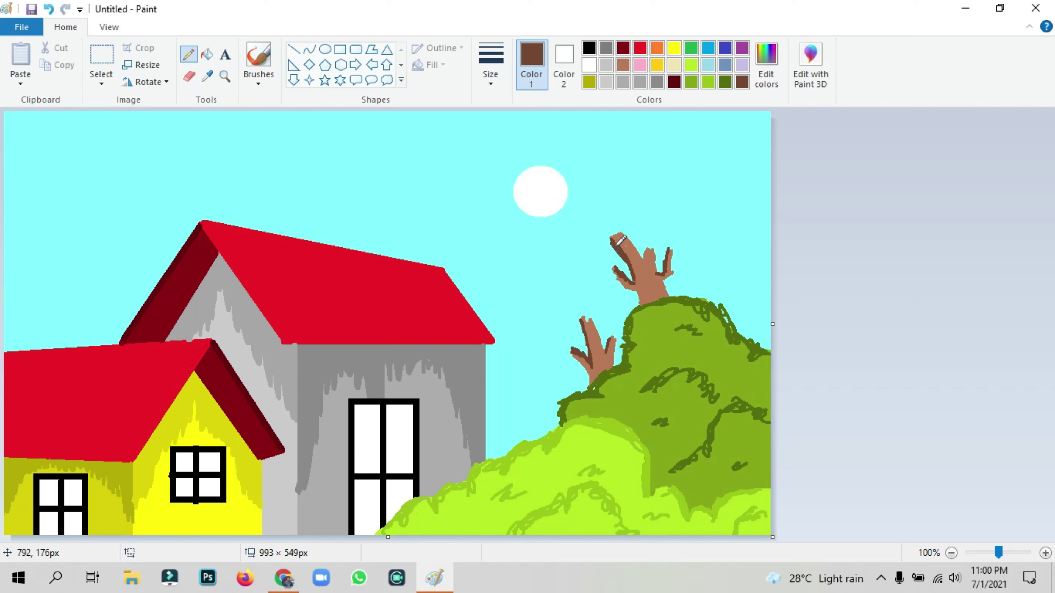
Draw two small black birds below the sun with the thickest Pencil size, undoing the trial stroke beside the sun
click(589, 48)
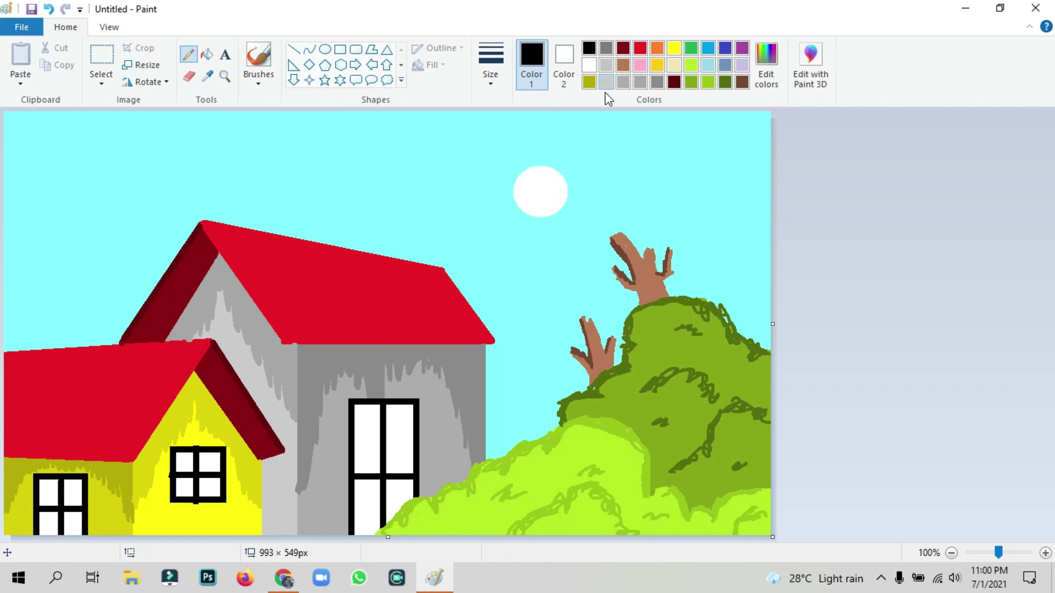
drag(613, 190, 636, 191)
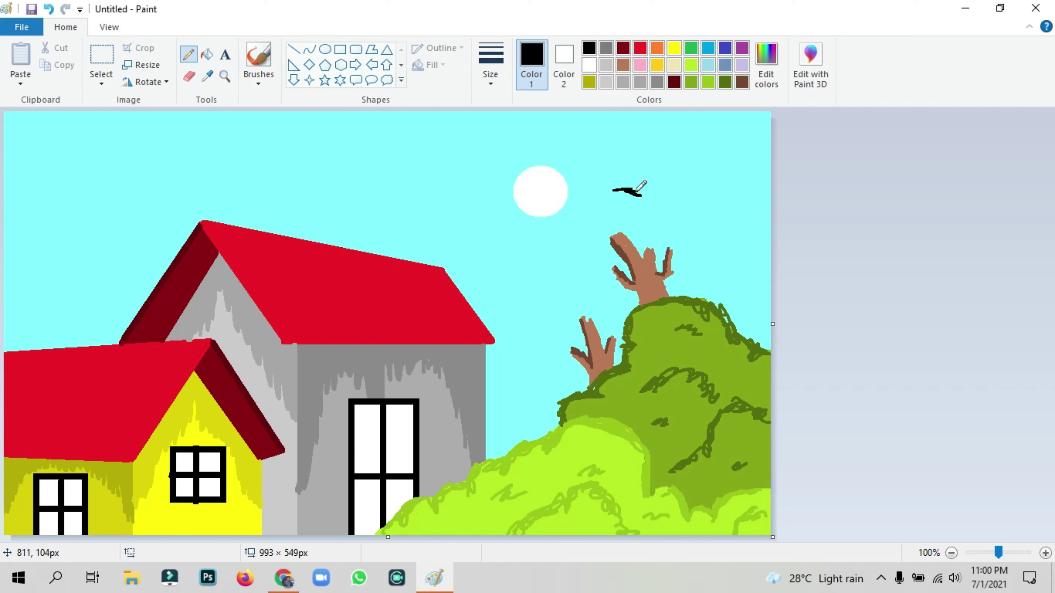
key(ctrl+z)
click(490, 69)
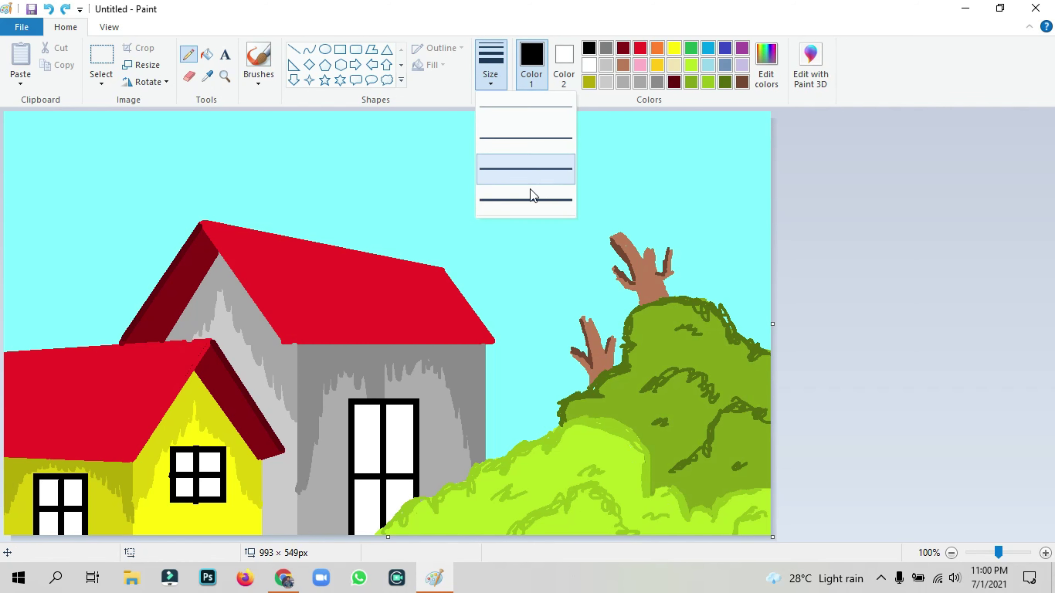
click(532, 199)
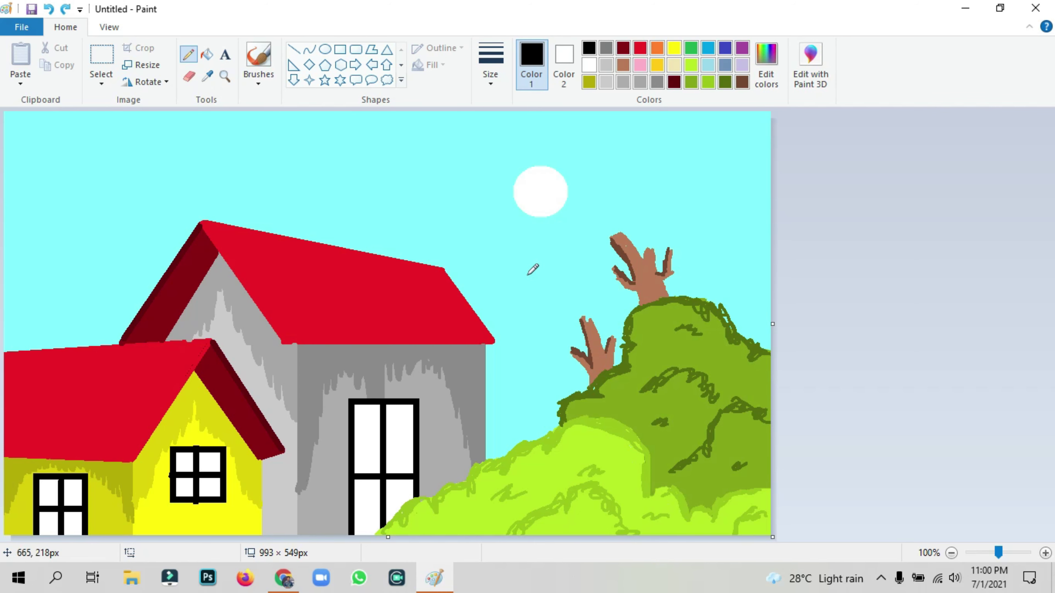
mouse_move(521, 253)
mouse_down()
mouse_move(546, 269)
mouse_move(546, 247)
mouse_move(582, 279)
mouse_up()
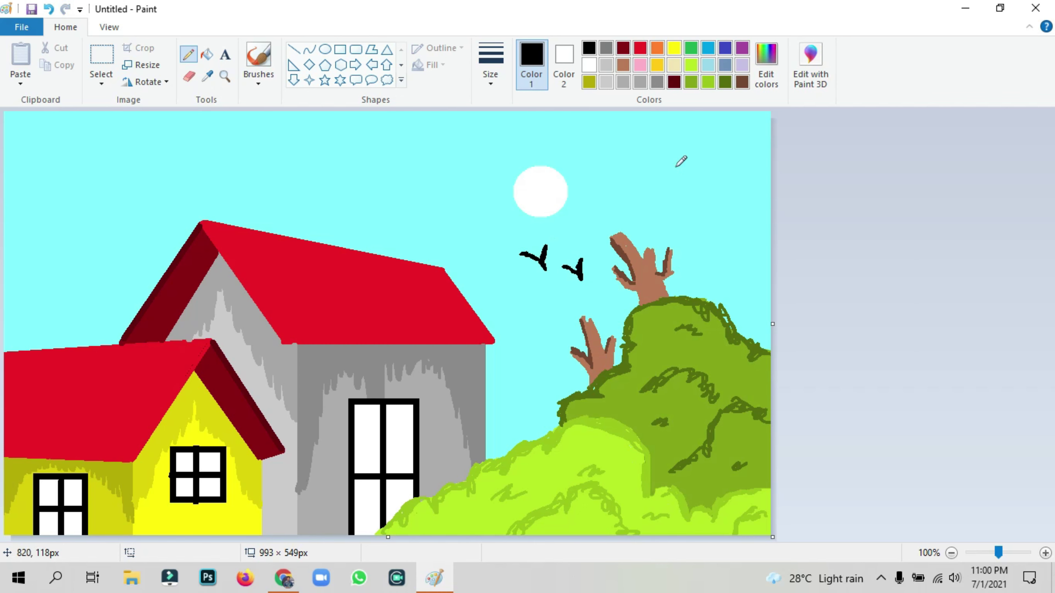
Set the Line tool to light red (255, 128, 128) at the thickest size, undoing the trial line along the grey house's left roof edge
click(767, 77)
click(370, 201)
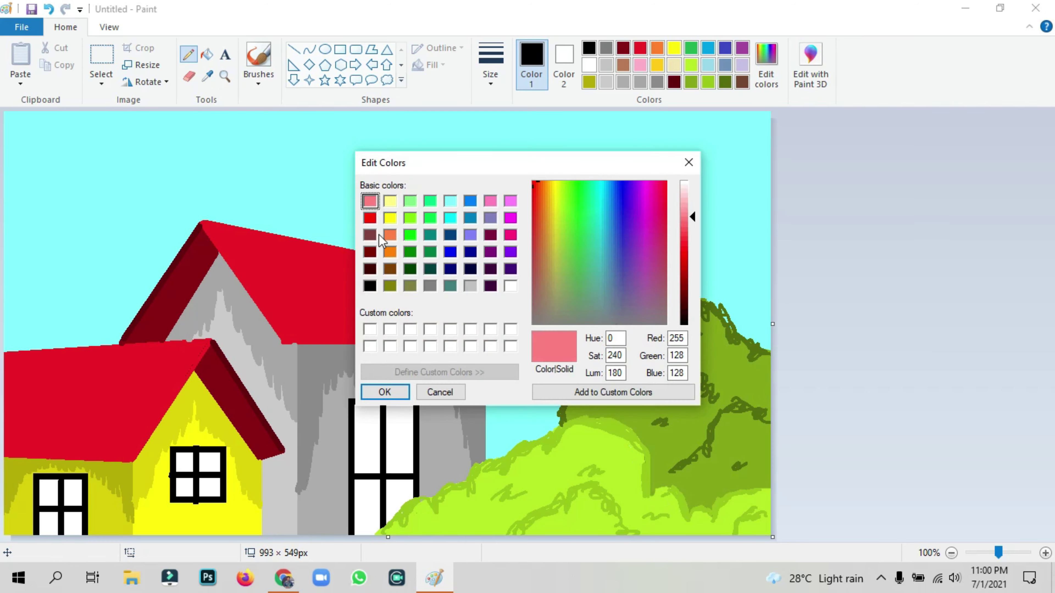
click(384, 392)
click(294, 49)
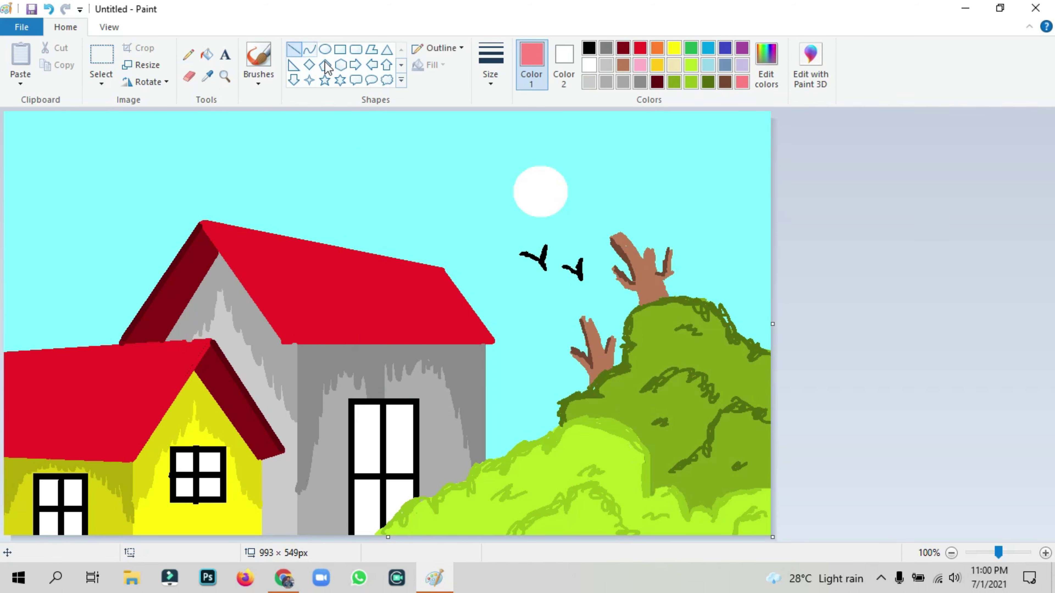
click(491, 71)
click(520, 205)
drag(198, 223, 289, 344)
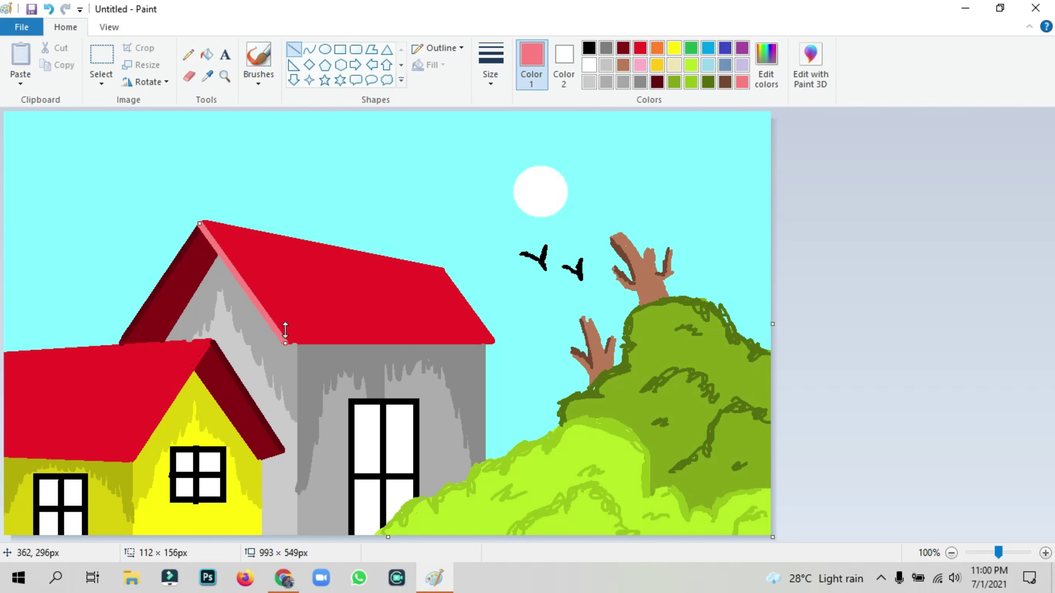
key(ctrl+z)
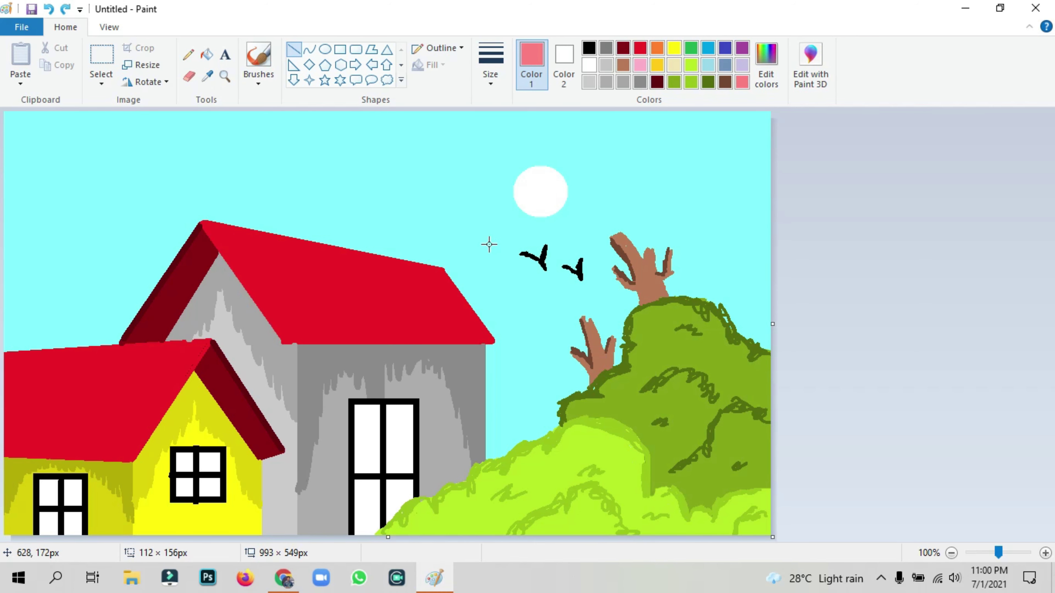
Draw a light red line of about 113 × 155 px down the grey house's left roof edge, thin it and align it
drag(198, 223, 285, 342)
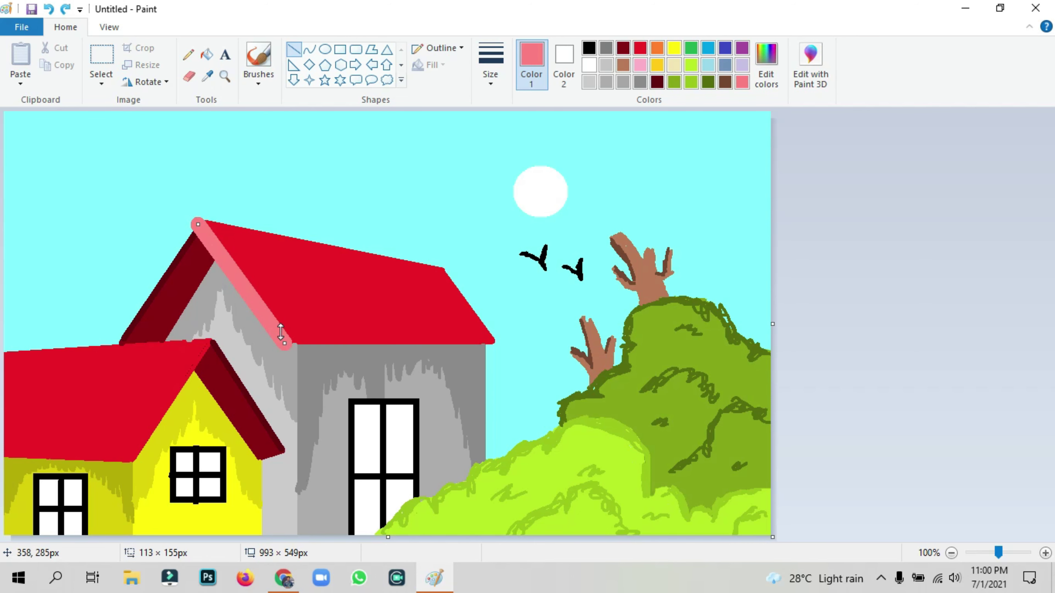
key(ctrl+minus)
key(ctrl+minus)
key(ctrl+minus)
key(ctrl+minus)
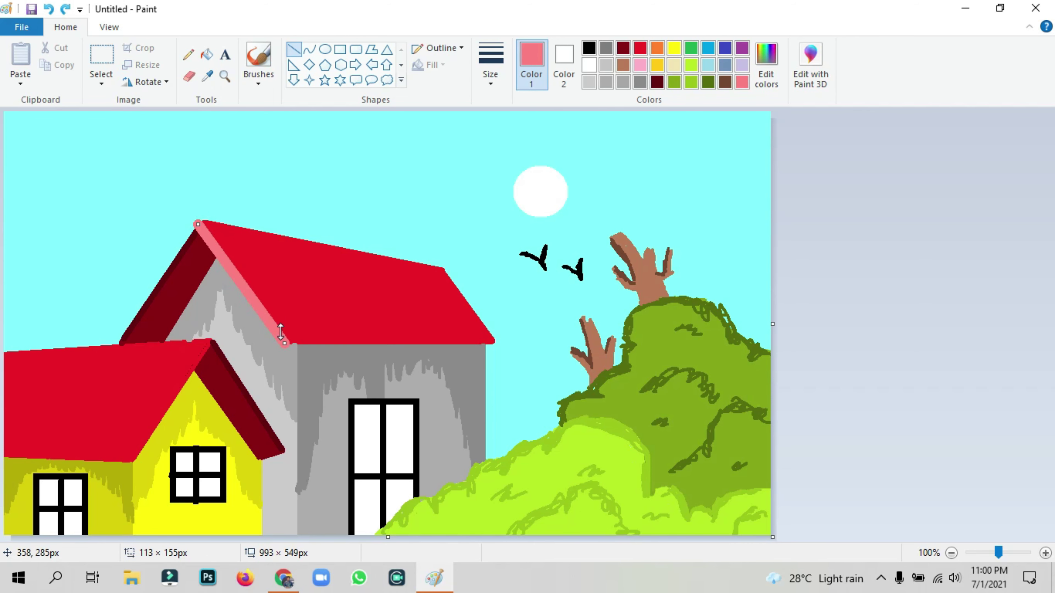
drag(252, 293, 256, 296)
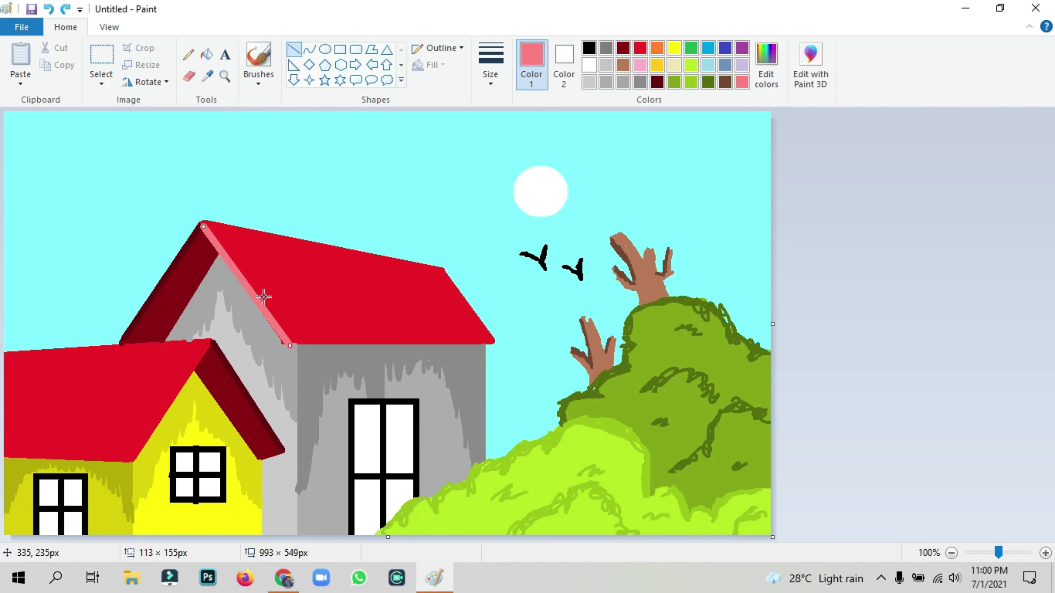
drag(265, 305, 263, 303)
click(956, 228)
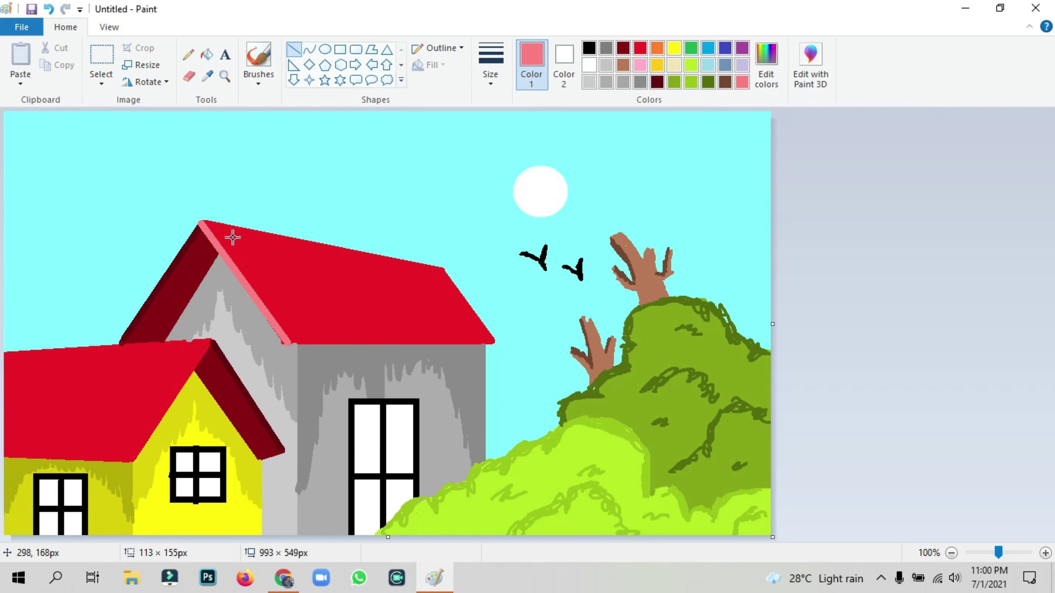
Outline the ridge, right edge and lower edge of the grey house's red roof with light red lines
mouse_move(201, 222)
mouse_down()
mouse_move(440, 279)
mouse_move(445, 268)
mouse_up()
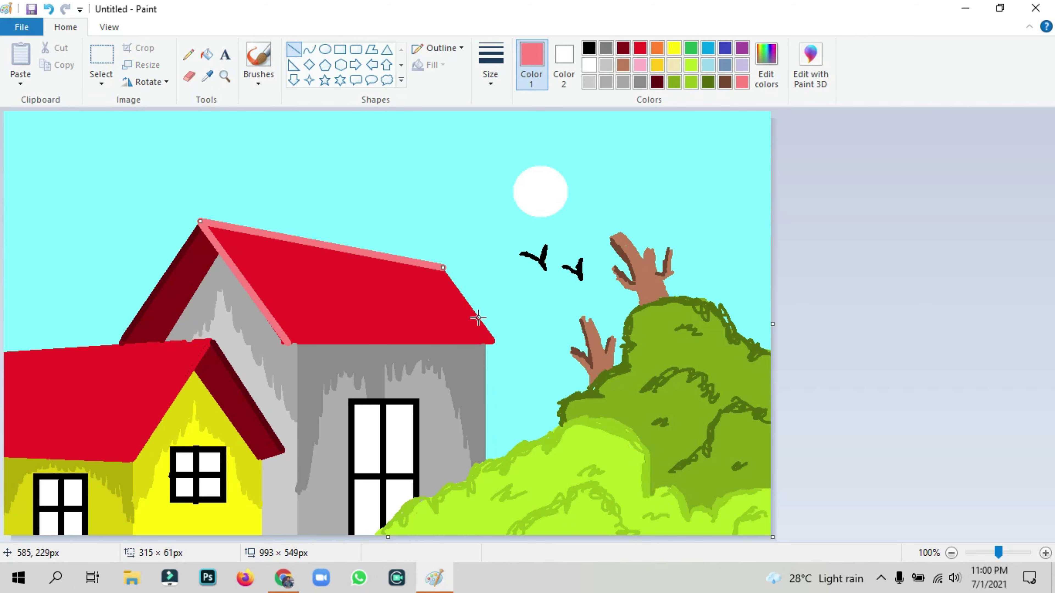
drag(492, 339, 443, 265)
drag(289, 340, 489, 342)
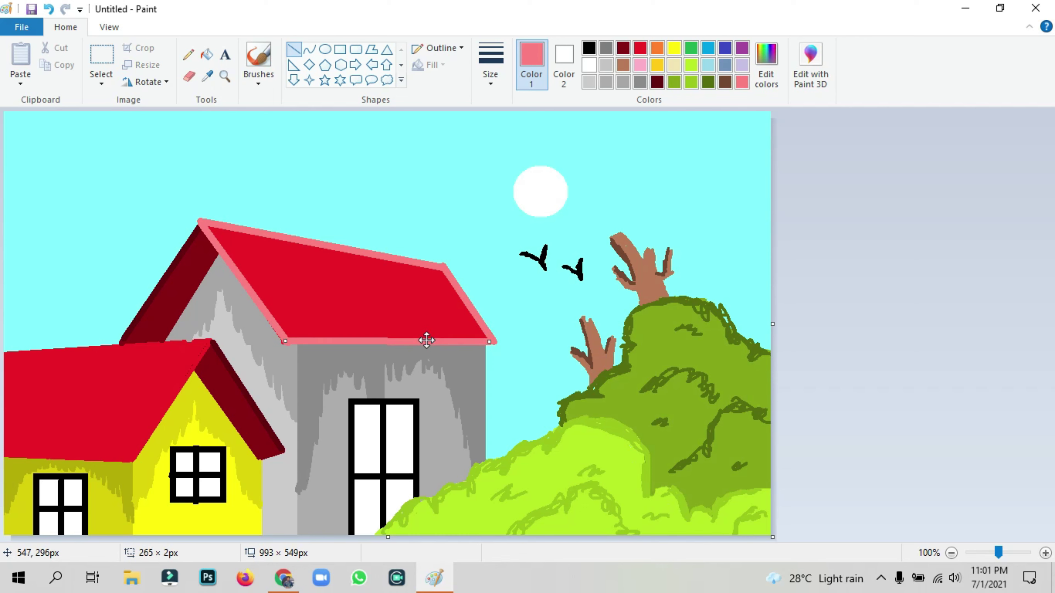
click(820, 264)
Draw three evenly spaced slanted light red lines from the ridge to the lower edge of the grey house's roof
drag(260, 230, 258, 236)
drag(332, 350, 336, 312)
mouse_move(304, 244)
mouse_down()
mouse_move(337, 276)
mouse_move(360, 345)
mouse_up()
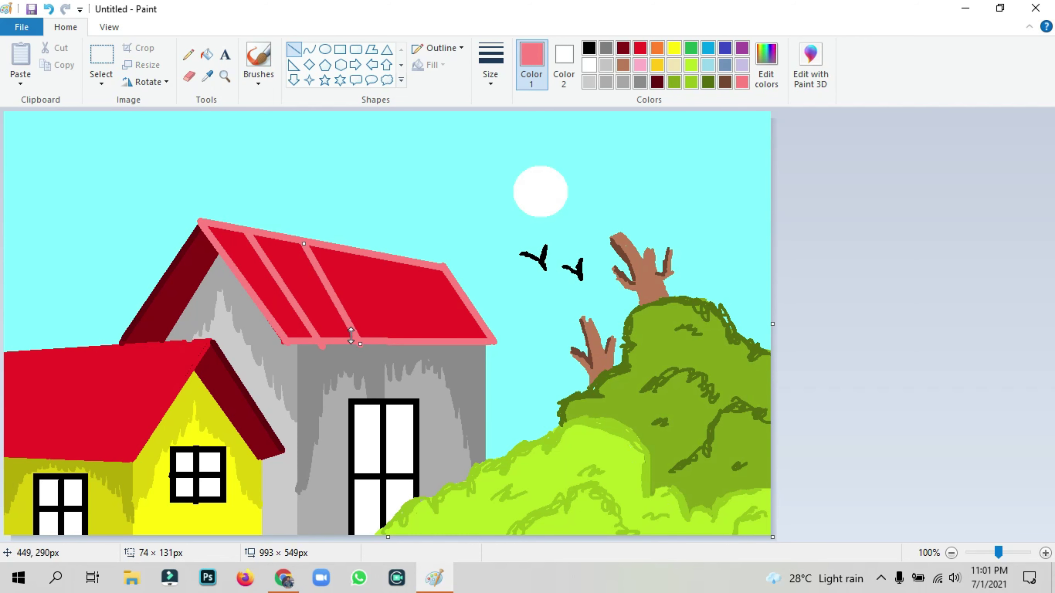
mouse_move(298, 286)
mouse_down()
mouse_move(264, 239)
mouse_move(322, 270)
mouse_move(322, 237)
mouse_move(320, 264)
mouse_move(376, 337)
mouse_up()
drag(376, 260, 428, 340)
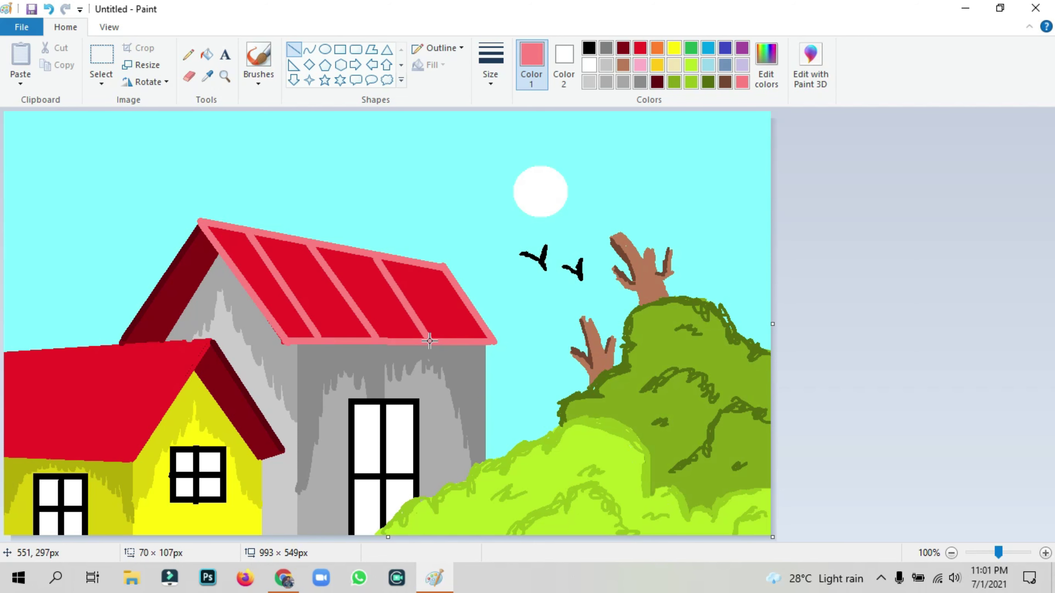
Add two crosswise light red lines, about 297 × 37 px and 280 × 15 px, to complete the grey house's roof grid
drag(238, 271, 465, 299)
drag(236, 268, 235, 271)
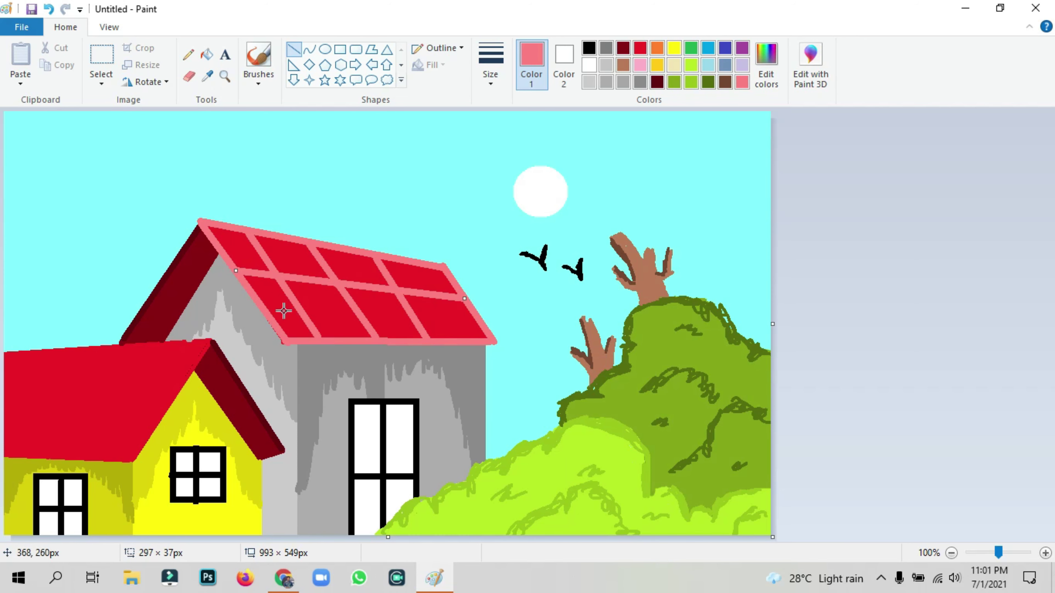
drag(269, 313, 484, 324)
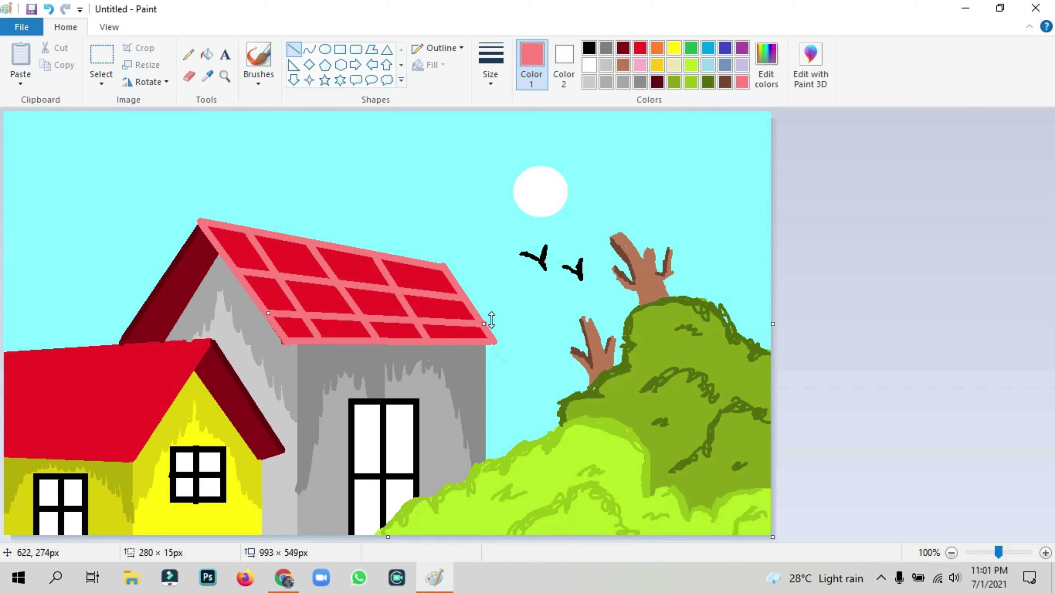
click(458, 279)
Outline the ridge, lower edge and right slope of the yellow house's red roof with light red lines
drag(214, 334, 3, 353)
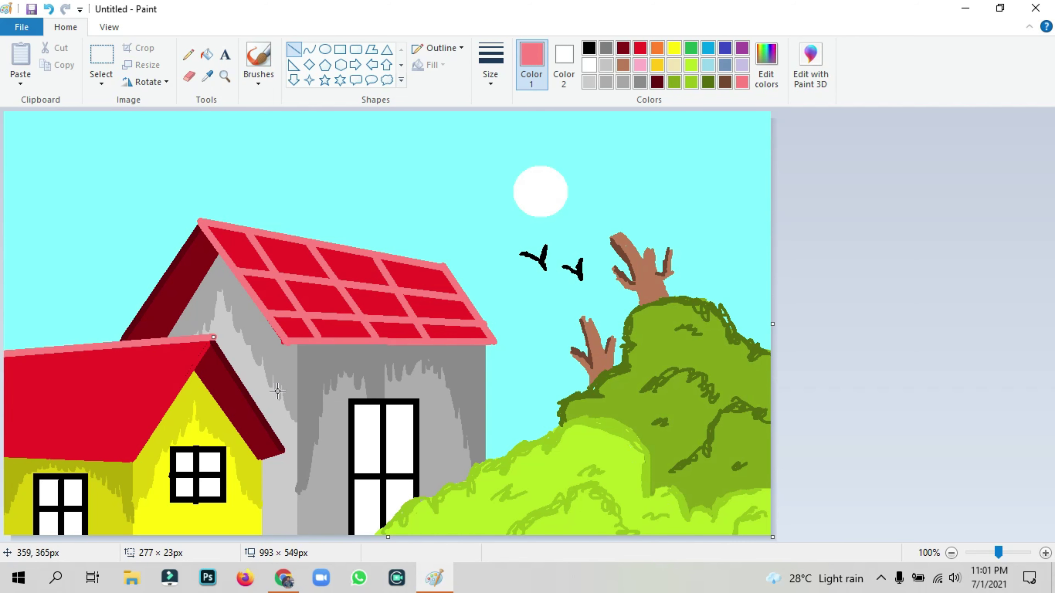
drag(207, 335, 213, 338)
click(899, 260)
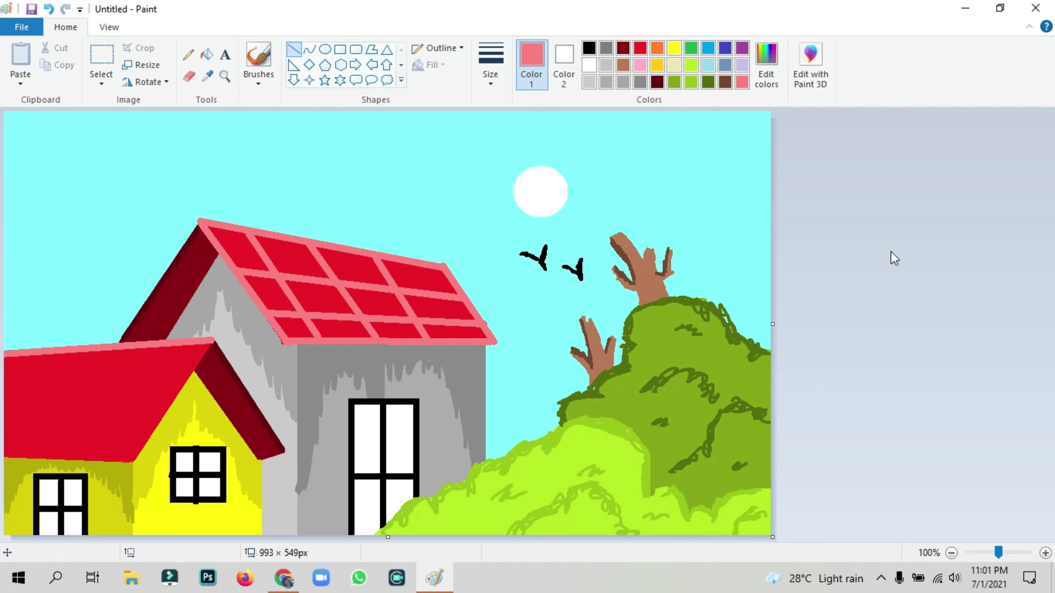
drag(134, 459, 2, 459)
click(830, 293)
drag(214, 338, 131, 460)
Draw two slanted light red lines from the ridge to the lower edge of the yellow house's roof
mouse_move(213, 338)
mouse_down()
mouse_move(161, 346)
mouse_move(86, 423)
mouse_move(77, 459)
mouse_up()
click(294, 365)
drag(91, 348, 11, 457)
drag(86, 348, 96, 346)
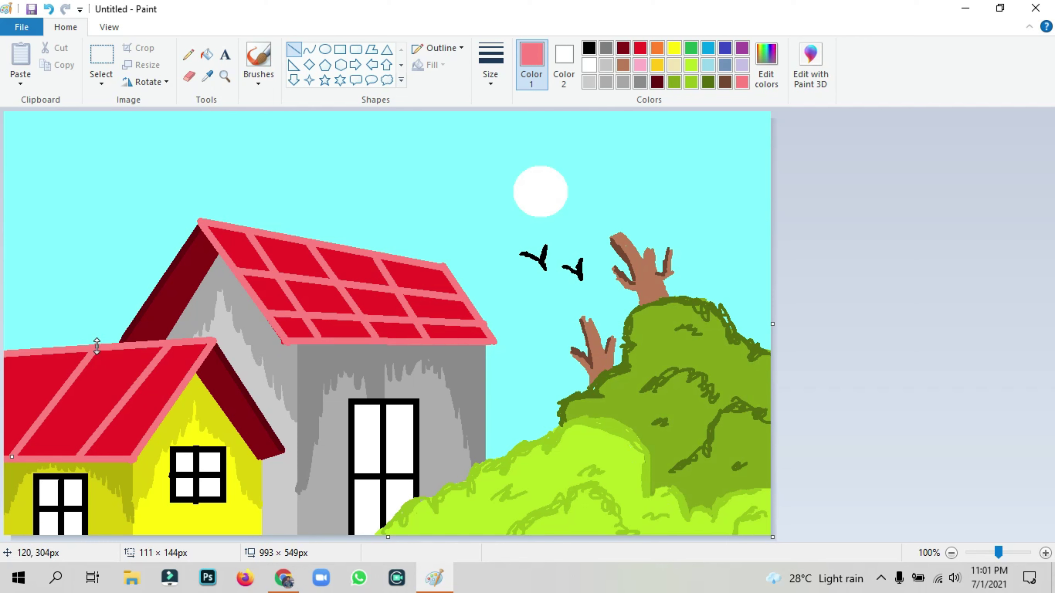
click(838, 259)
Add two crosswise light red lines to the yellow house's roof and a short slanted one at the canvas's left edge
mouse_move(35, 358)
mouse_down()
mouse_move(4, 392)
mouse_move(24, 372)
mouse_move(192, 368)
mouse_move(150, 373)
mouse_move(199, 361)
mouse_up()
click(779, 289)
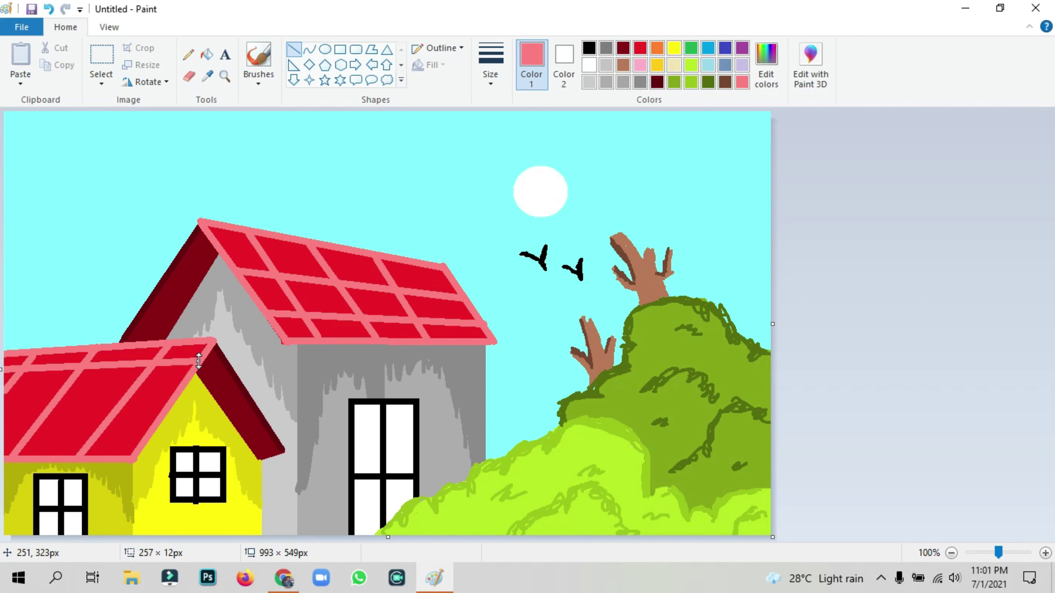
click(671, 272)
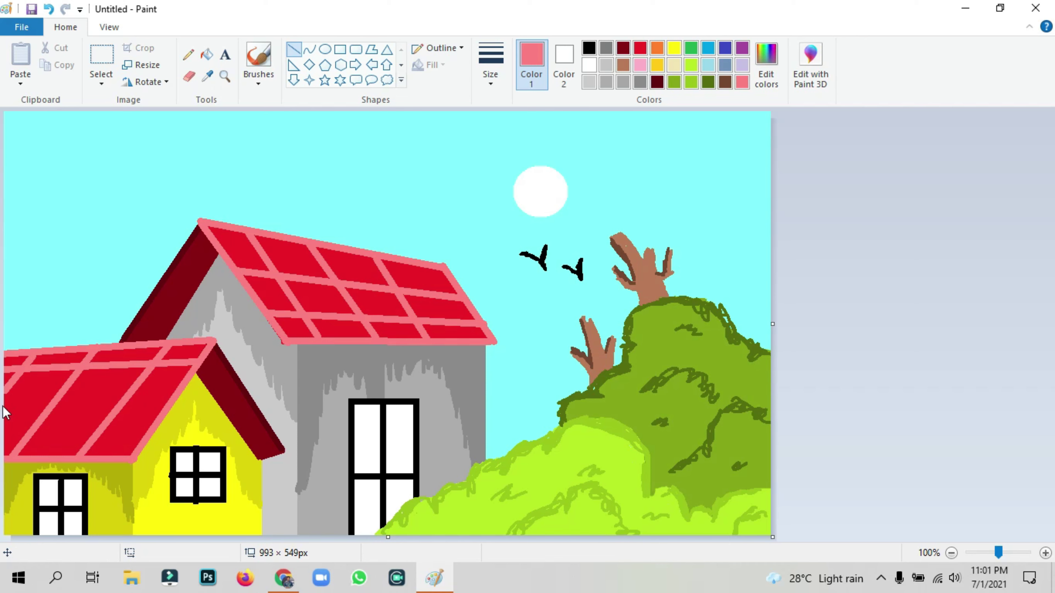
mouse_move(5, 409)
mouse_down()
mouse_move(161, 396)
mouse_move(171, 405)
mouse_move(150, 401)
mouse_move(165, 410)
mouse_up()
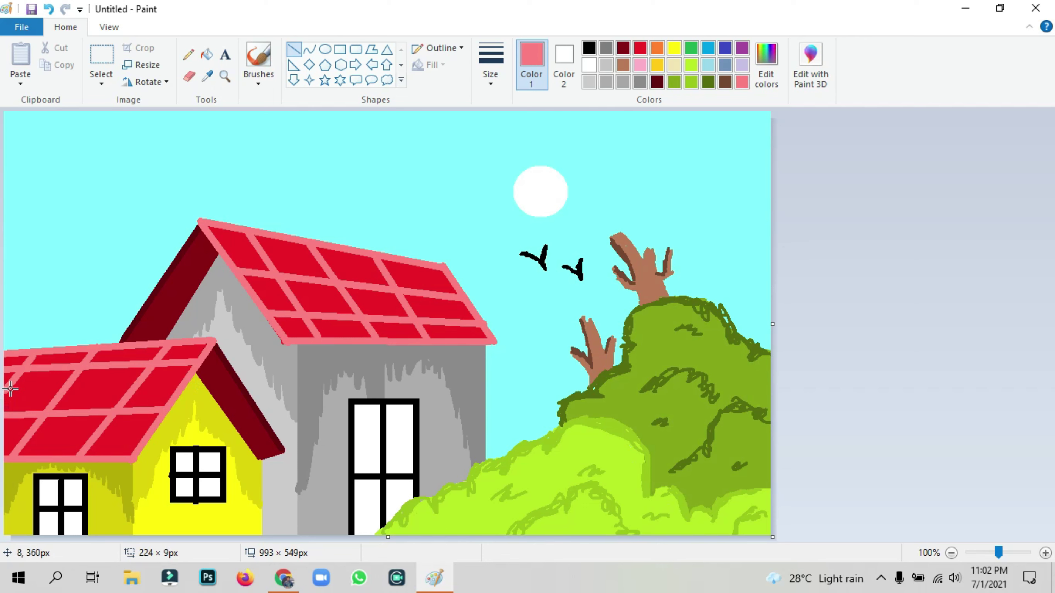
drag(2, 393, 11, 382)
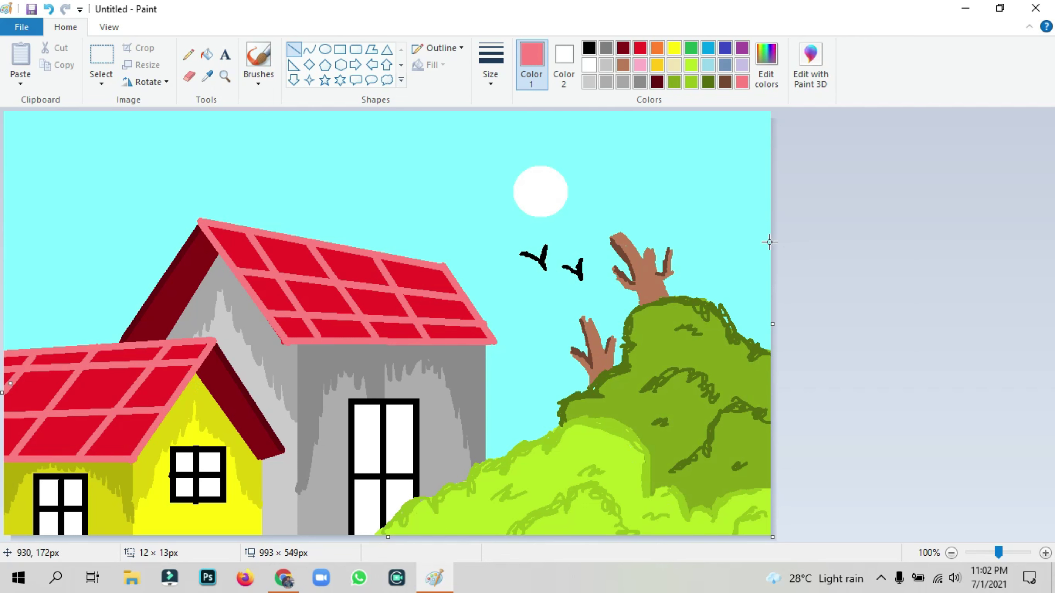
Draw a thick white rectangle outline and stretch it to about 990 × 542 px to frame the whole picture
click(341, 48)
click(590, 65)
click(490, 67)
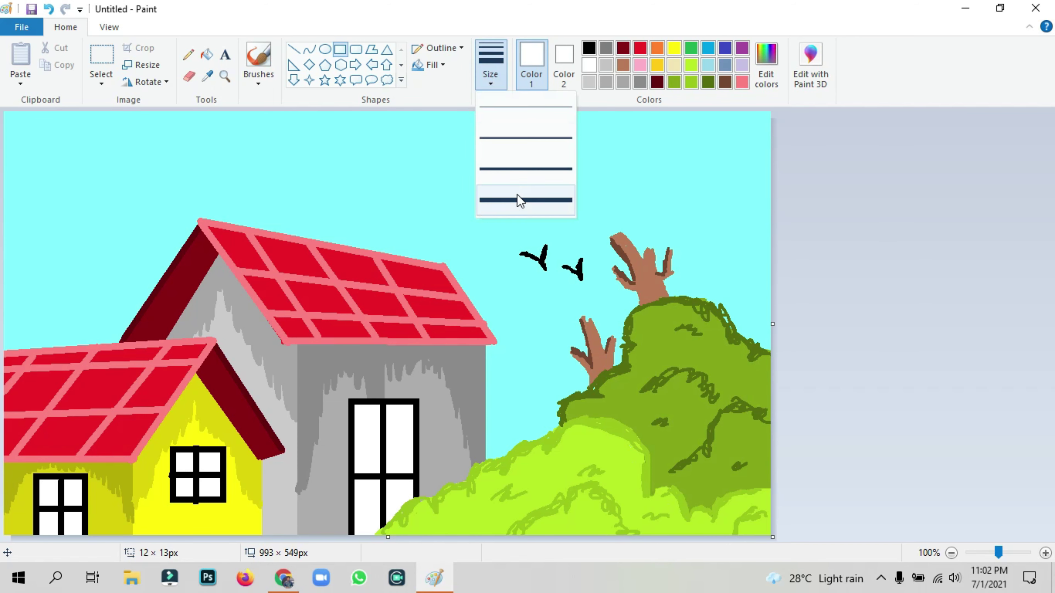
click(518, 199)
drag(44, 140, 656, 464)
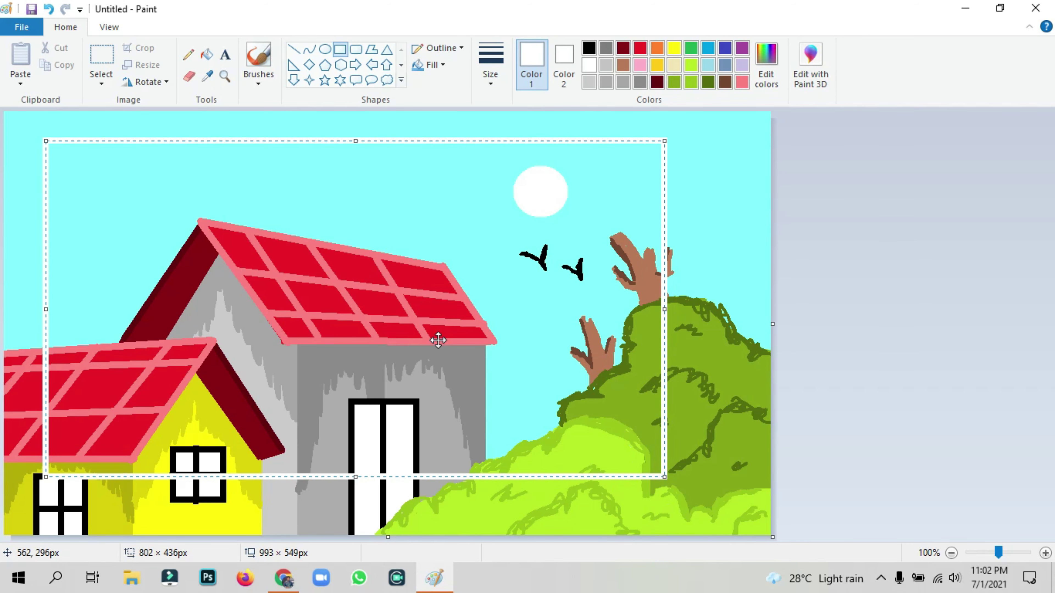
drag(353, 241, 307, 215)
drag(622, 286, 766, 289)
drag(614, 305, 615, 308)
drag(386, 456, 371, 532)
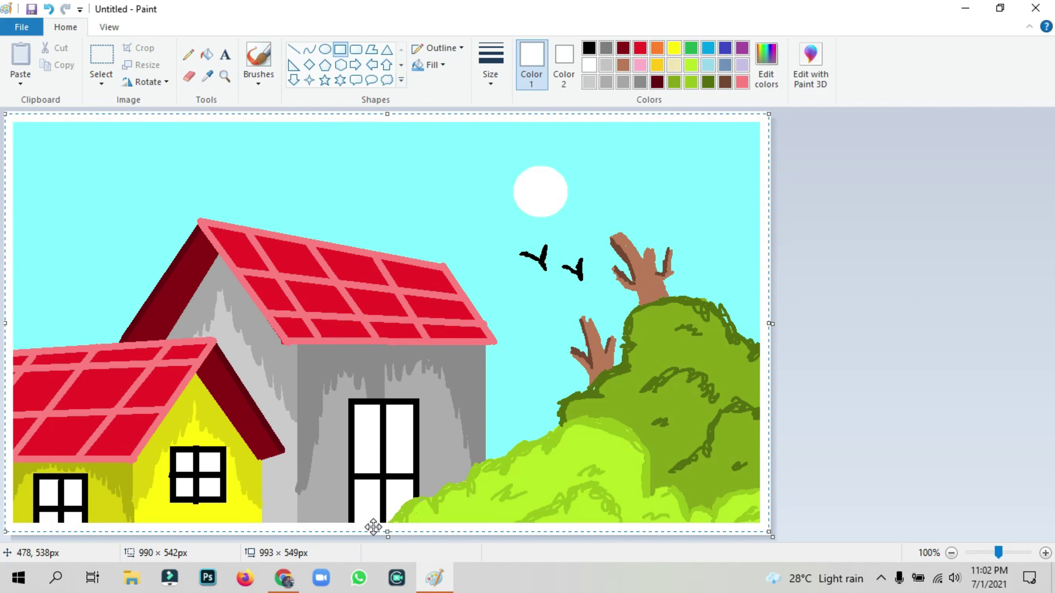
Commit the white frame and add the artist's signature in white 30-point Brush Script MT, transparent background, in the sky's upper-left corner
click(870, 286)
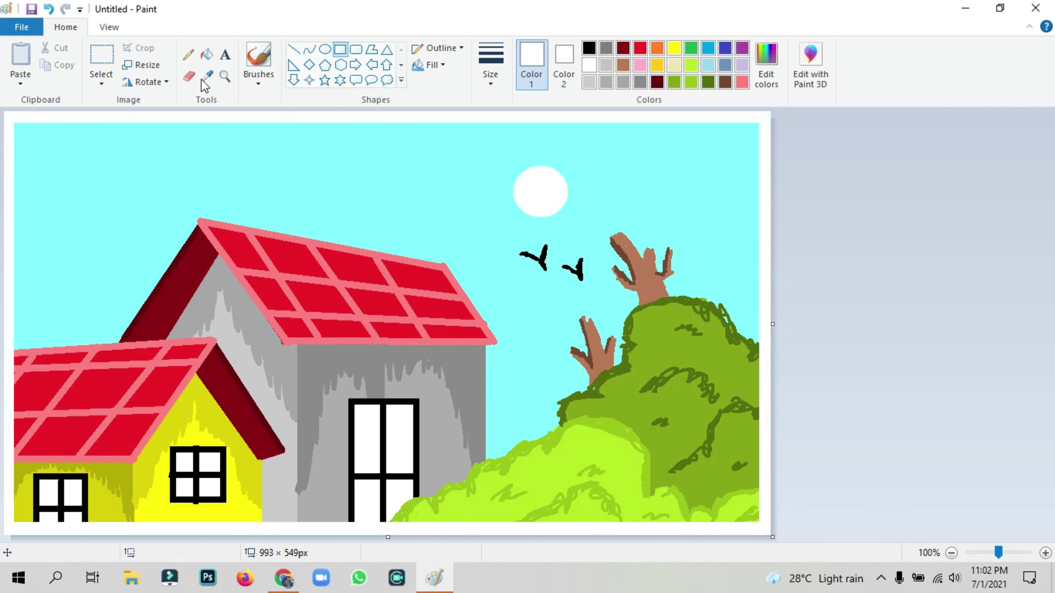
click(225, 54)
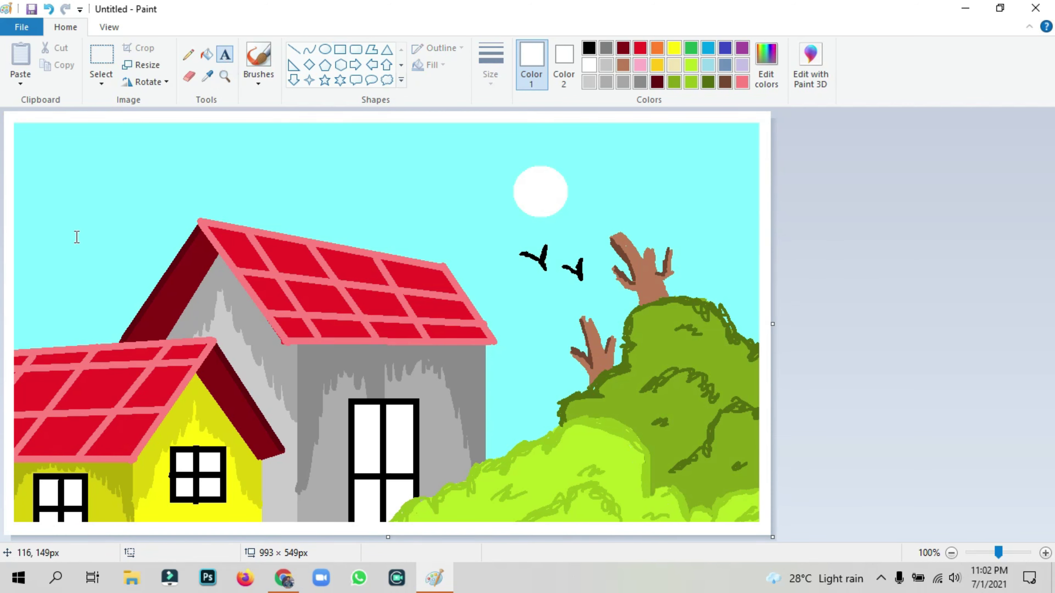
click(40, 146)
text(T)
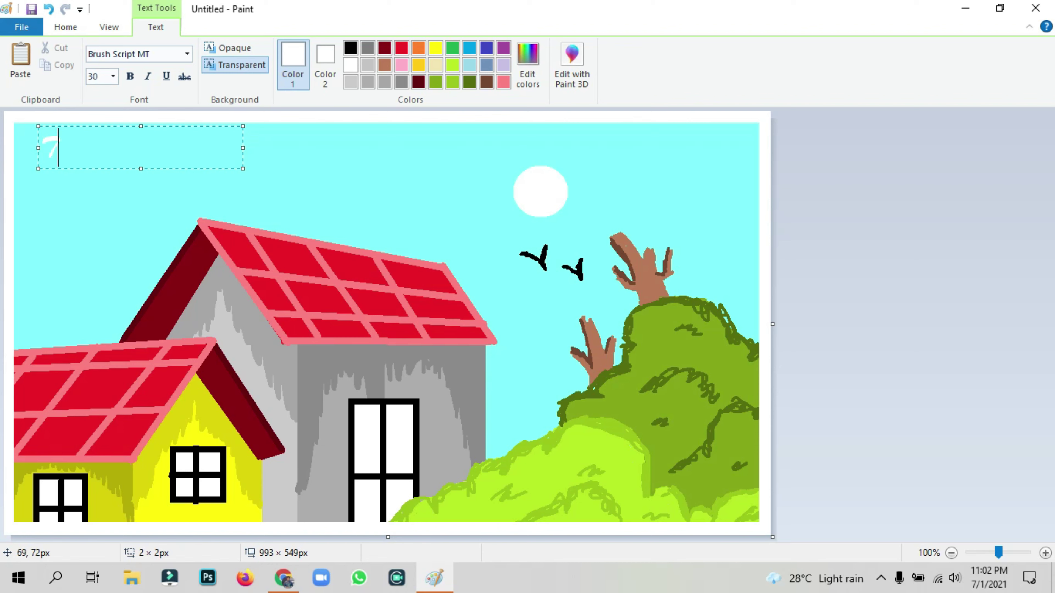
text(asheen)
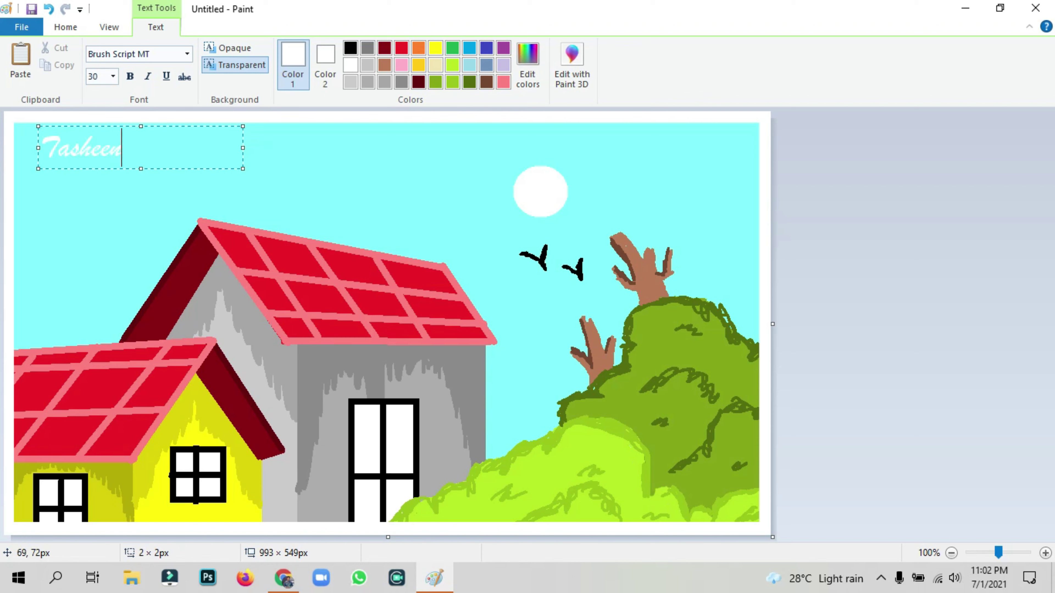
text( Art)
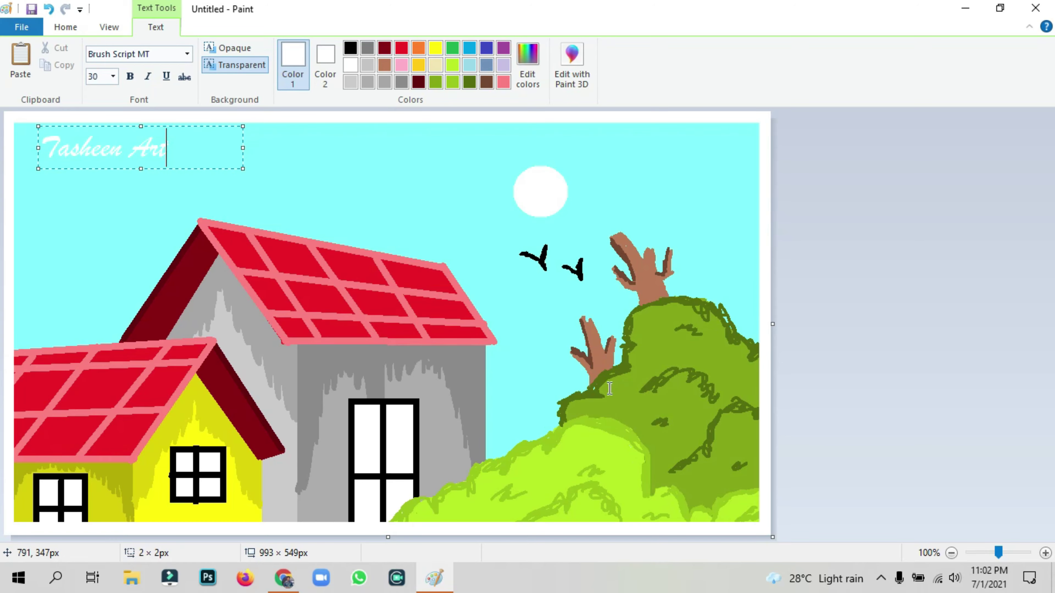
click(650, 397)
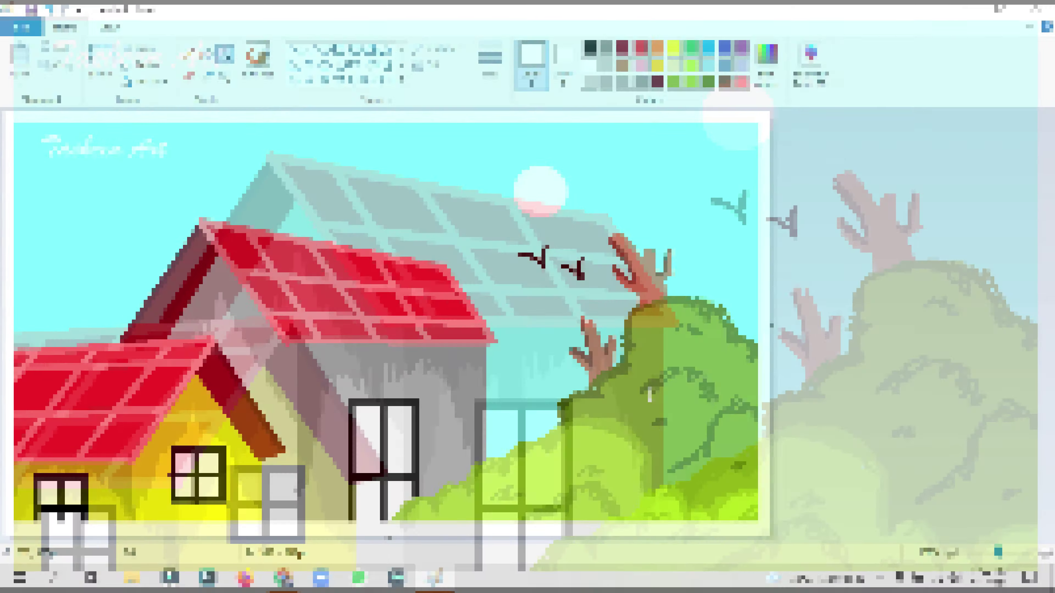